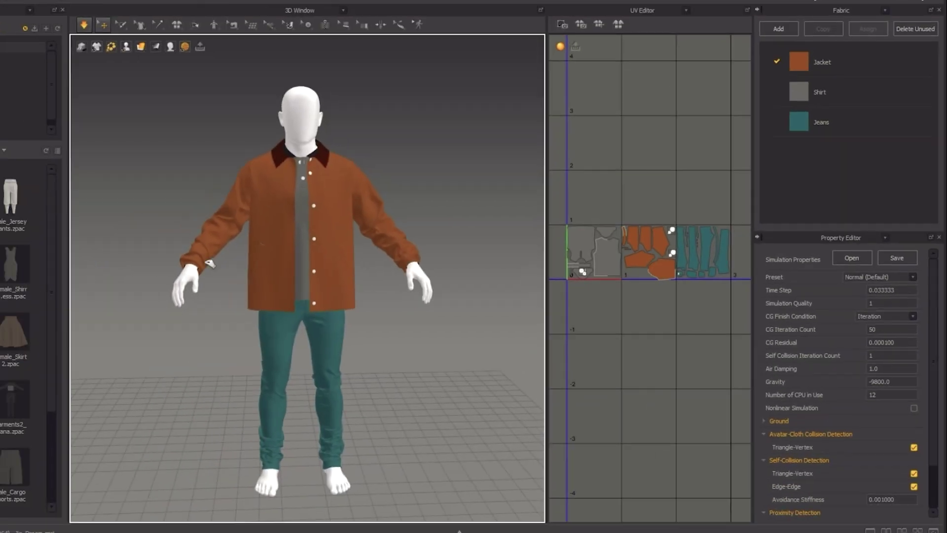
click(217, 266)
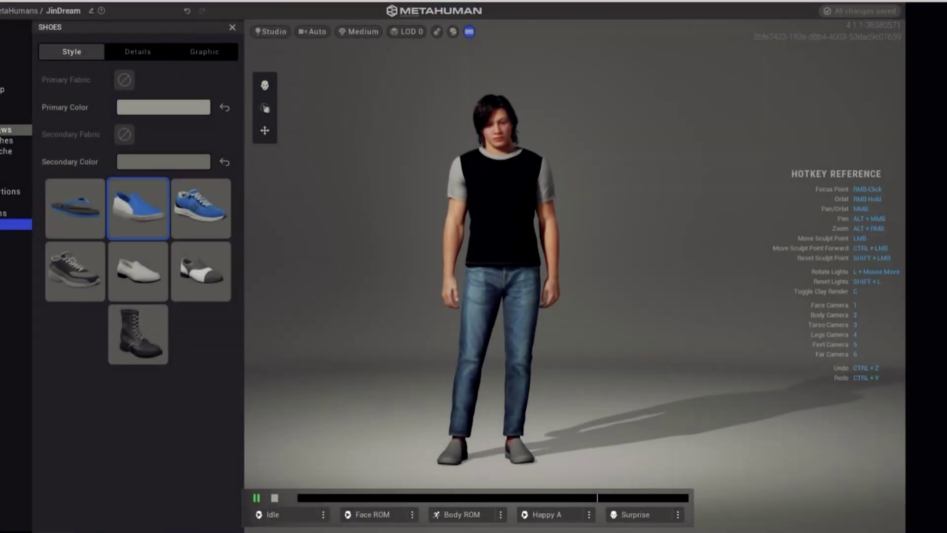
Try removing the MetaHuman's t-shirt by choosing None for the tops.
click(15, 202)
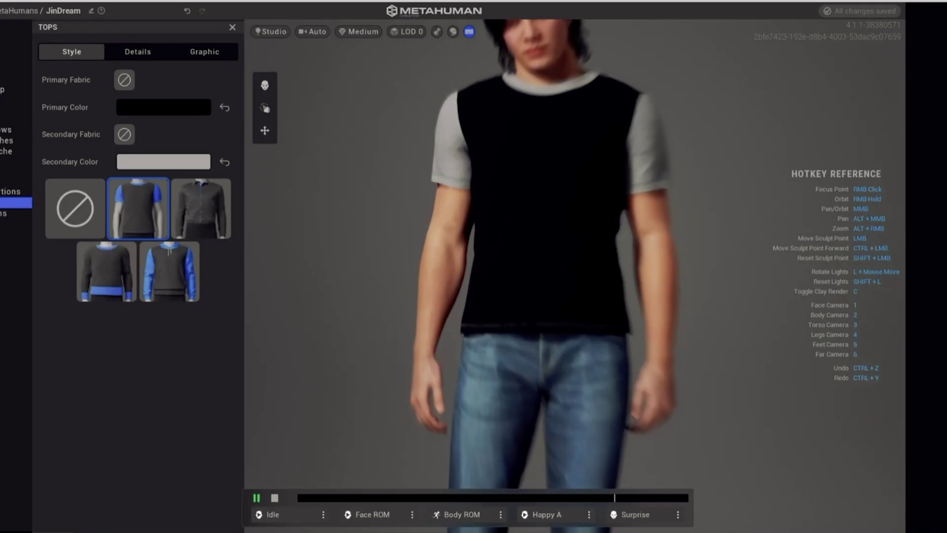
click(89, 213)
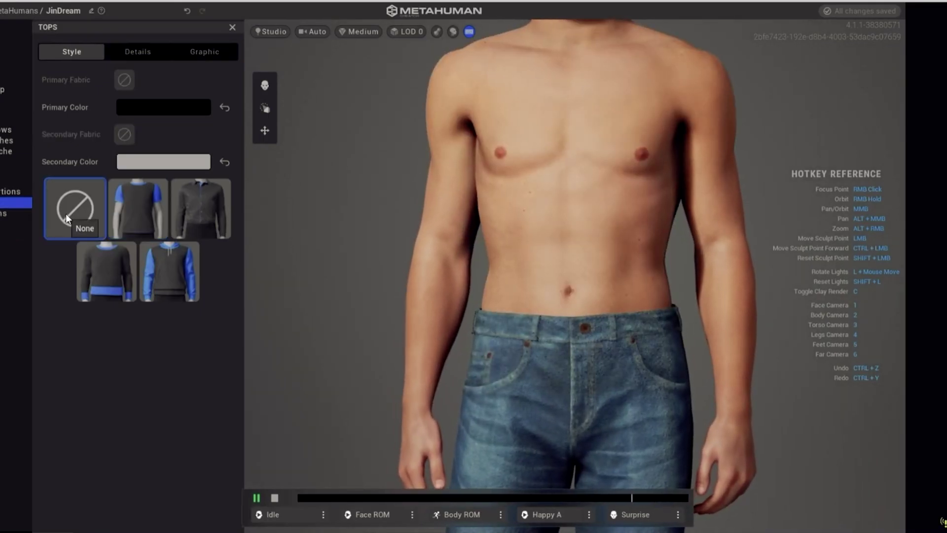
click(2, 213)
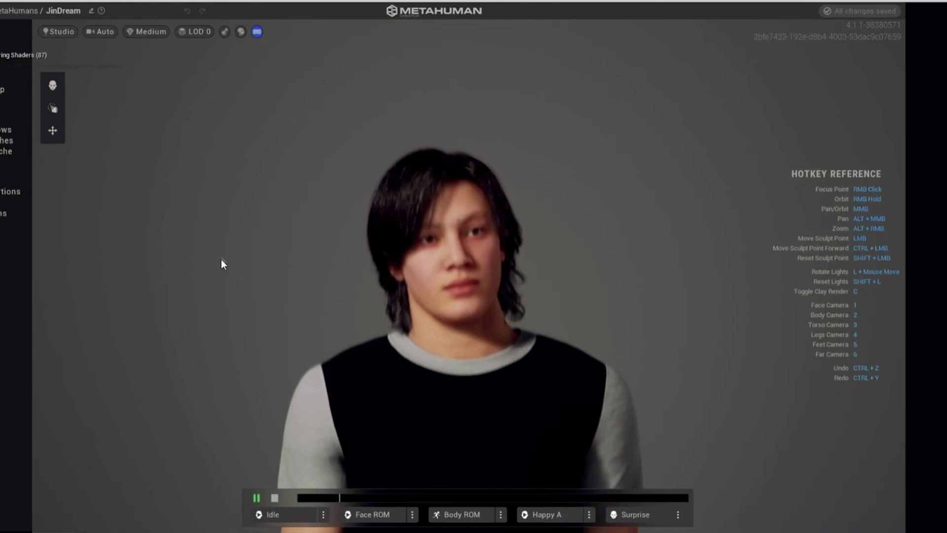
Show the MetaHuman's full body and set its tops to None.
scroll(194, 237, down, 5)
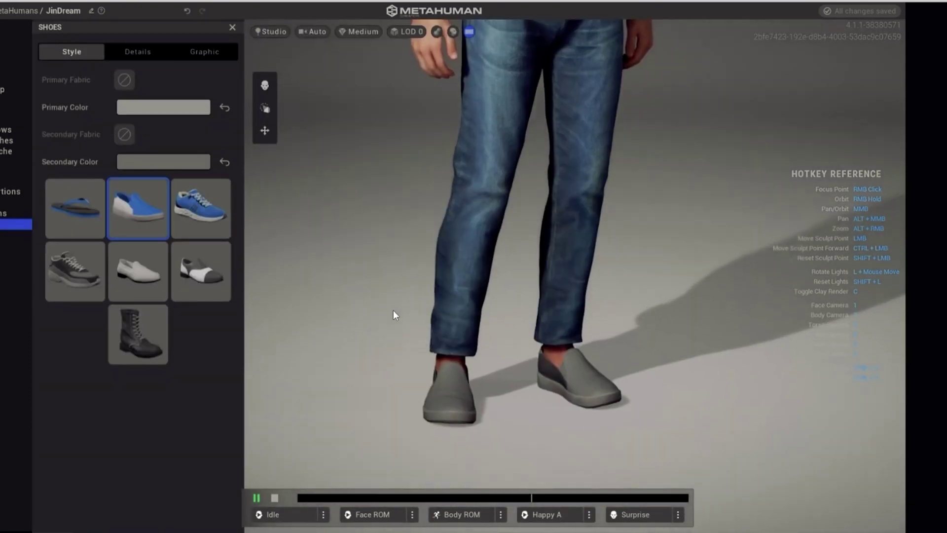
key(2)
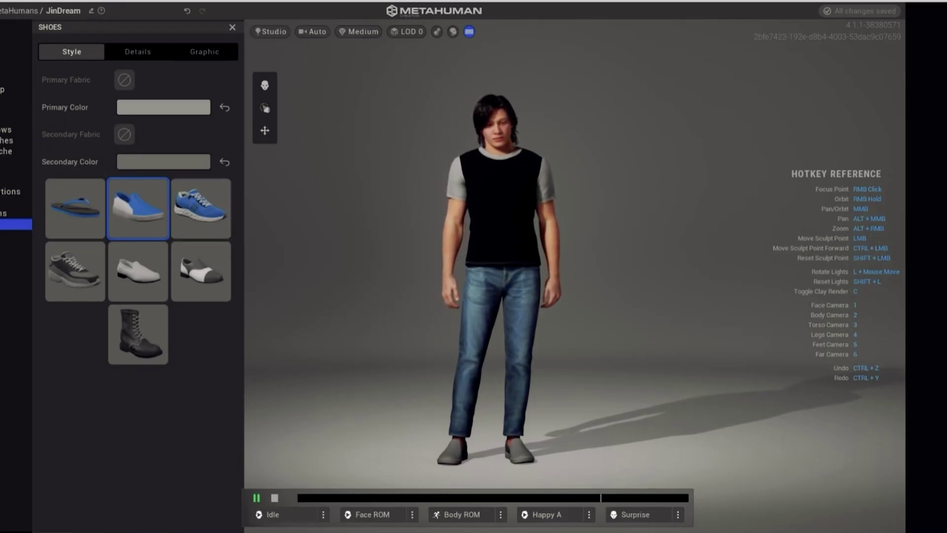
click(15, 202)
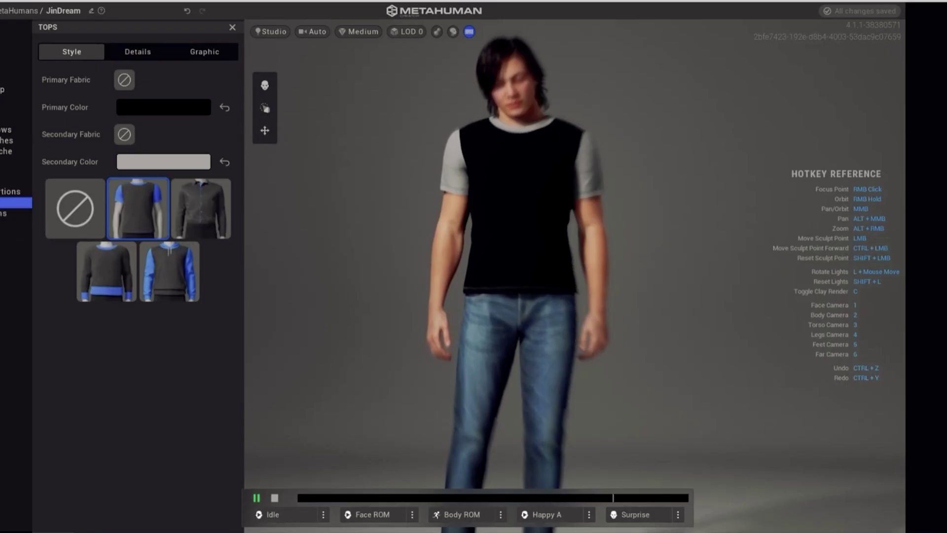
click(69, 217)
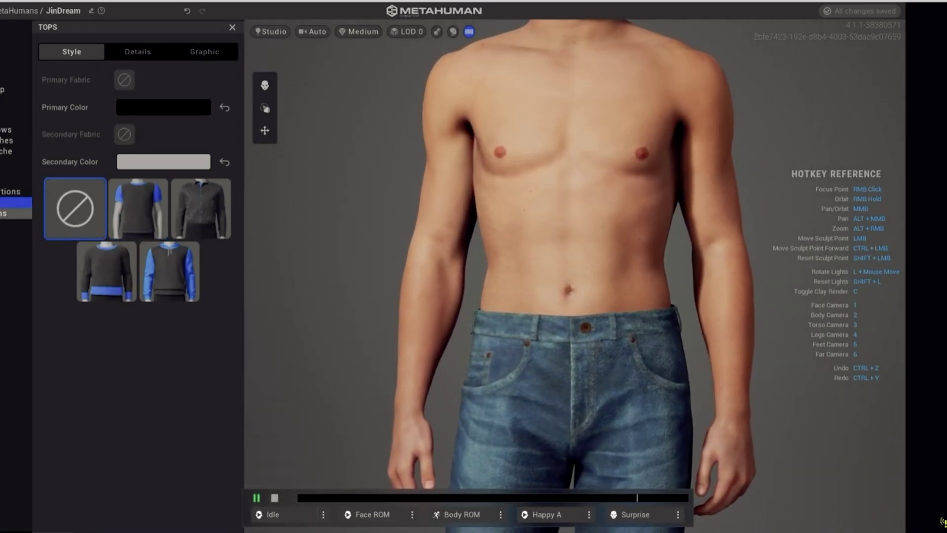
Set the MetaHuman's bottoms to None and check the undressed body.
click(15, 213)
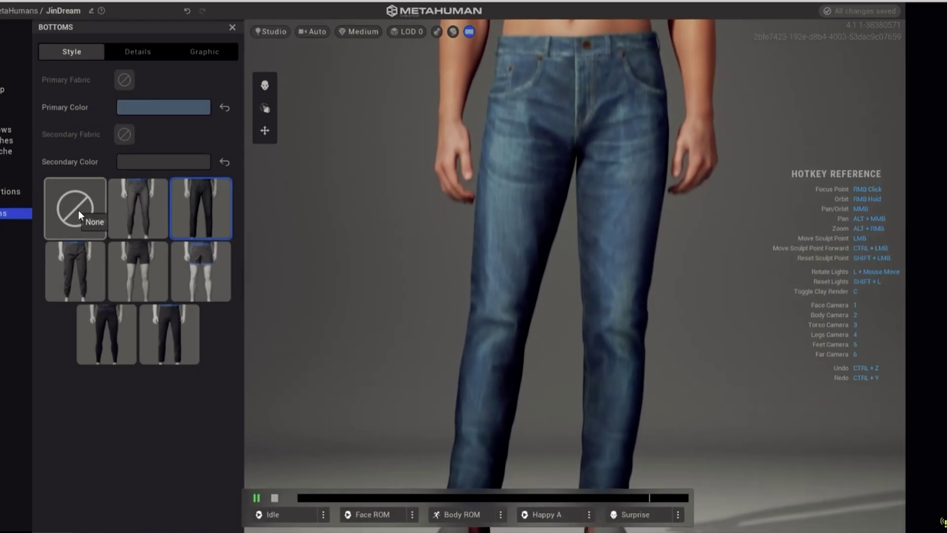
click(73, 217)
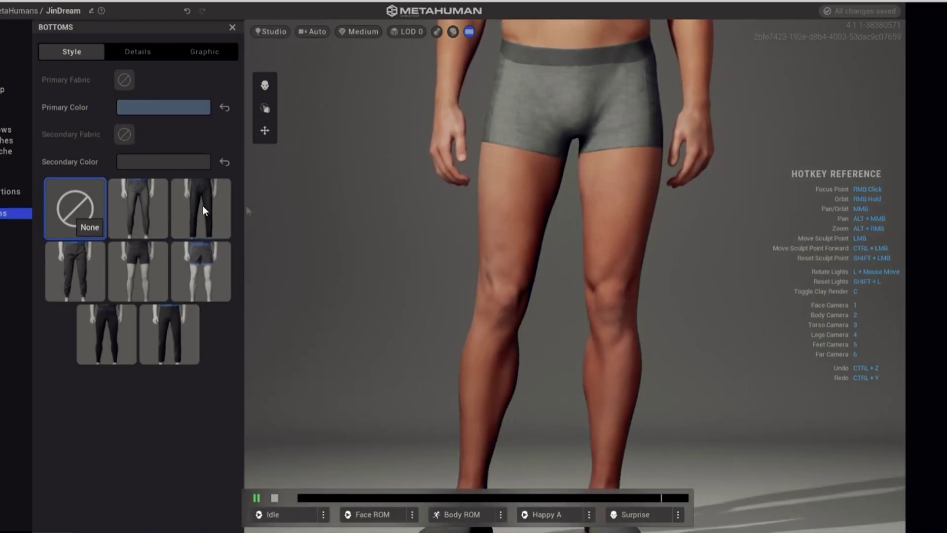
scroll(396, 241, down, 5)
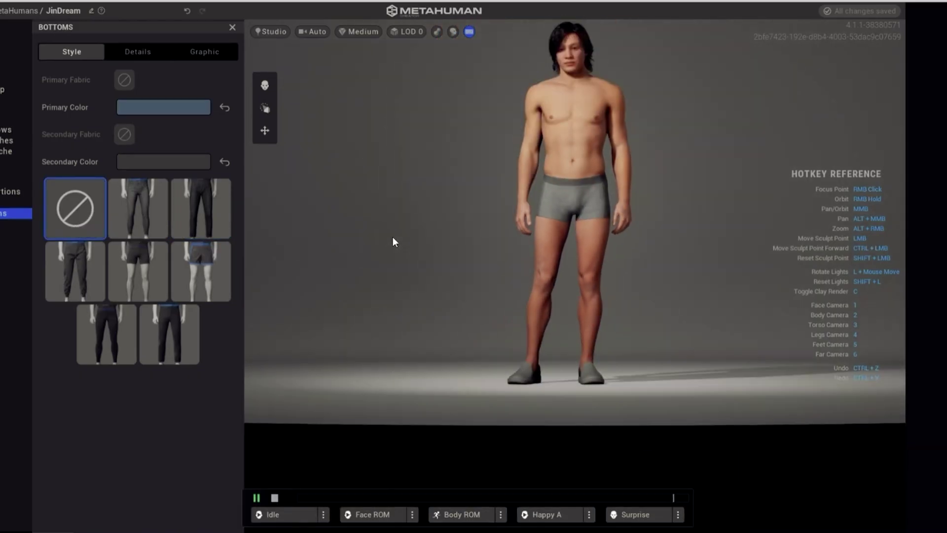
scroll(392, 237, up, 2)
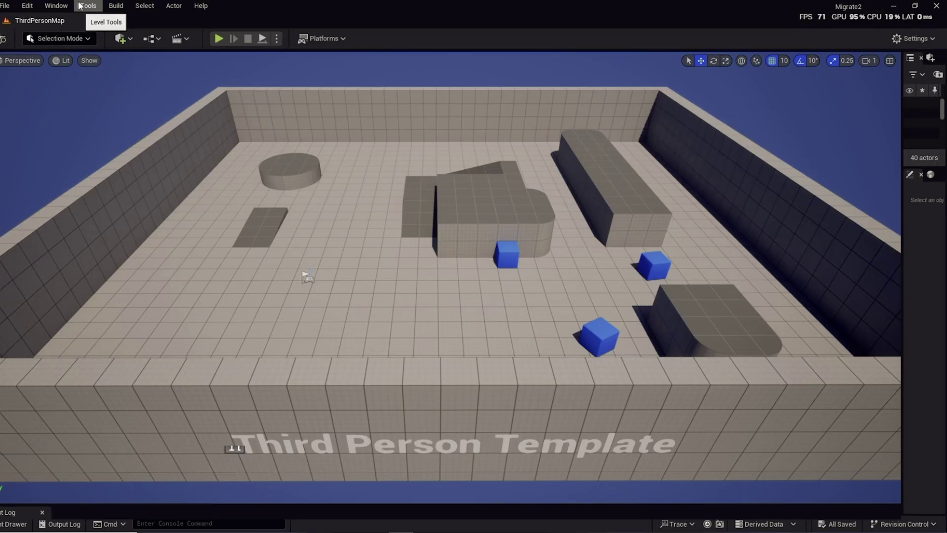
In Unreal Editor, open the plugin manager and search for chaos.
click(58, 7)
mouse_move(85, 7)
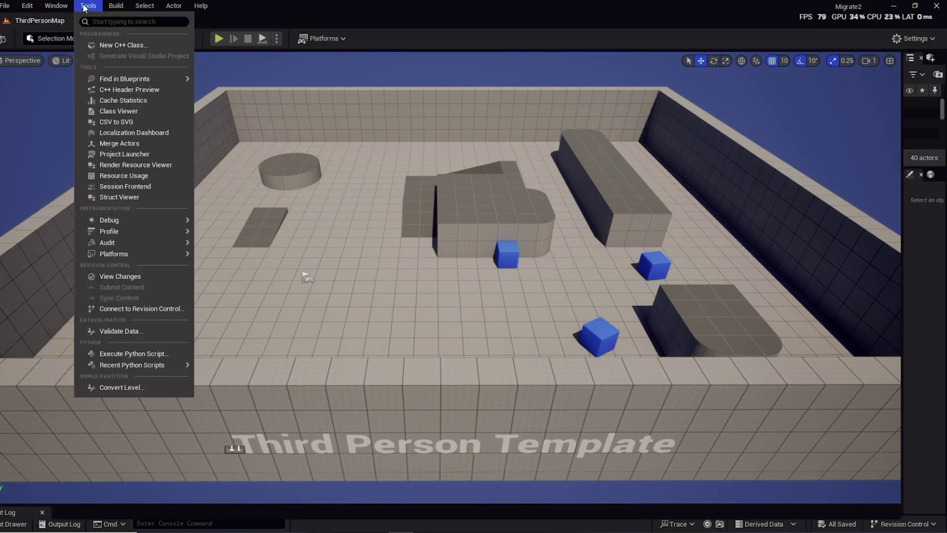
mouse_move(27, 6)
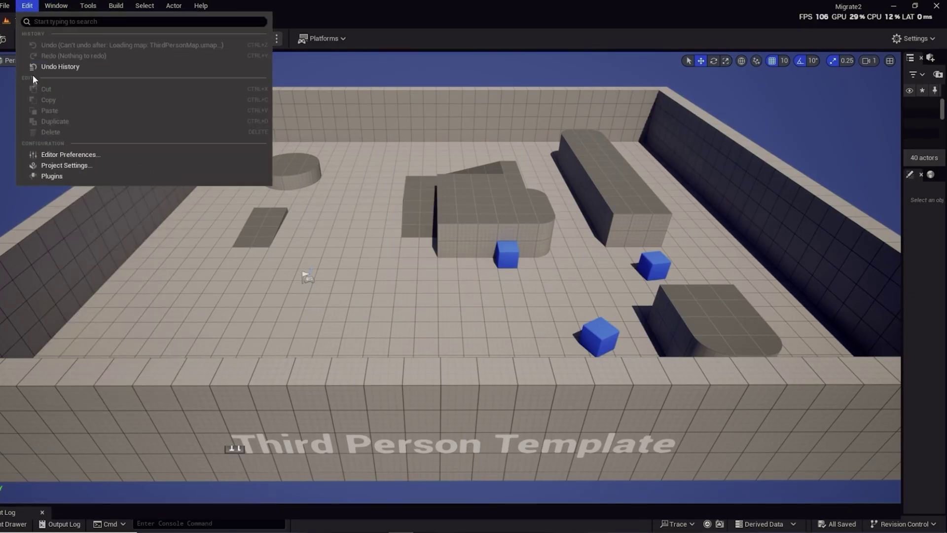
click(45, 175)
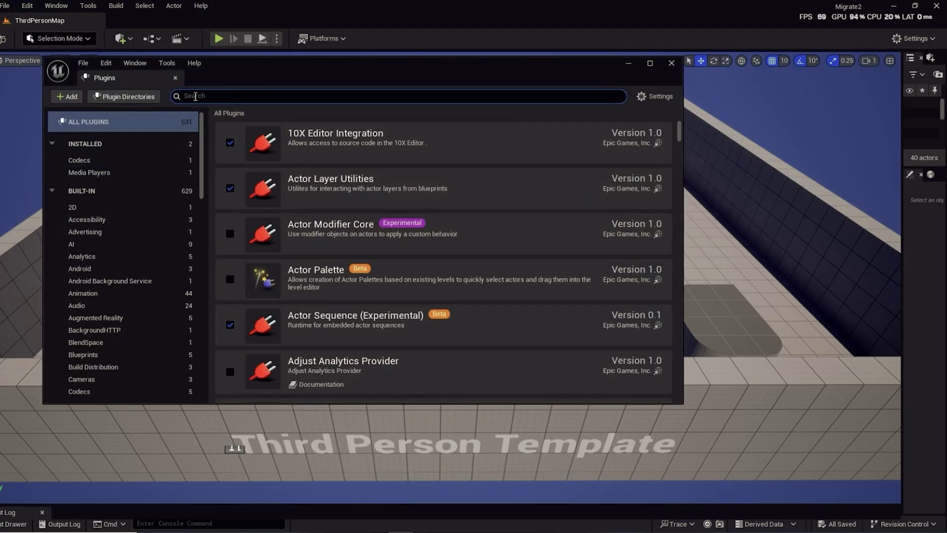
text(chaos)
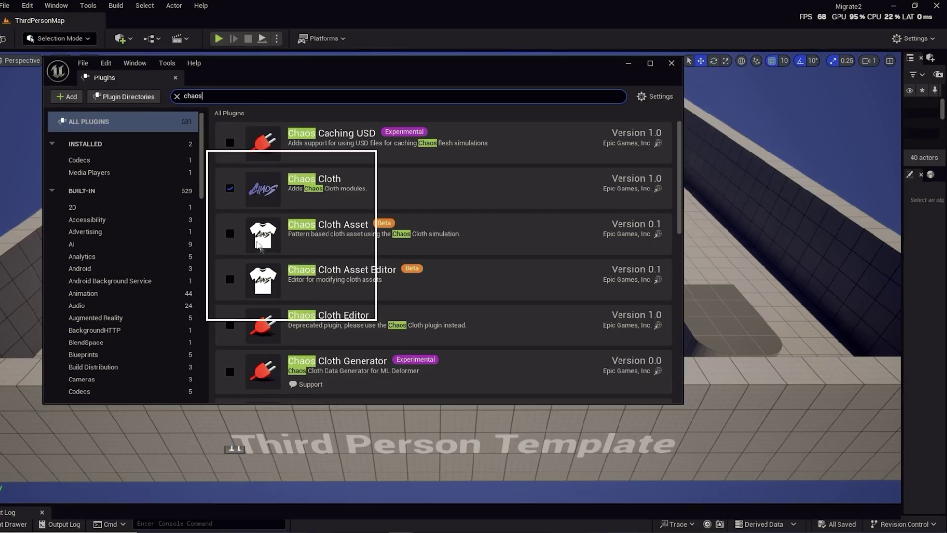
Enable the Chaos Cloth Asset and Chaos Cloth Asset Editor beta plugins.
click(231, 234)
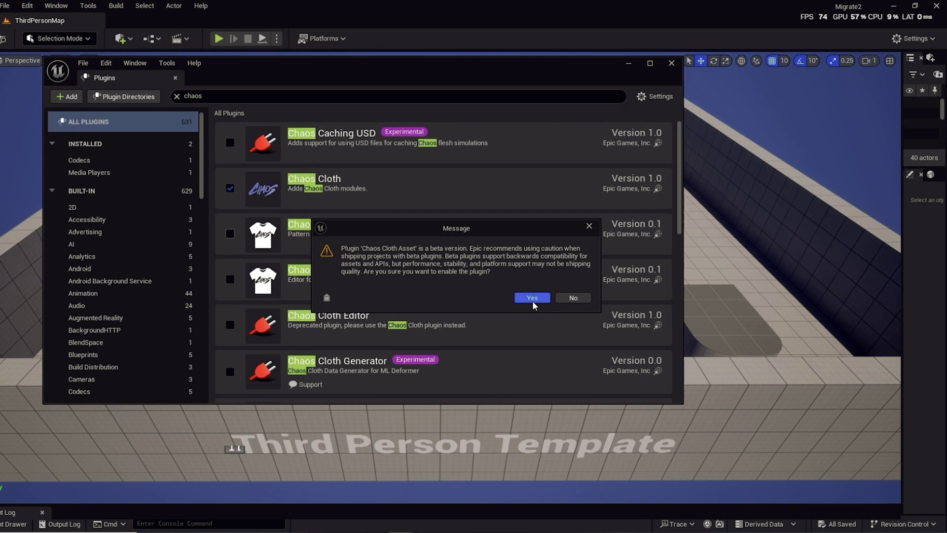
click(531, 298)
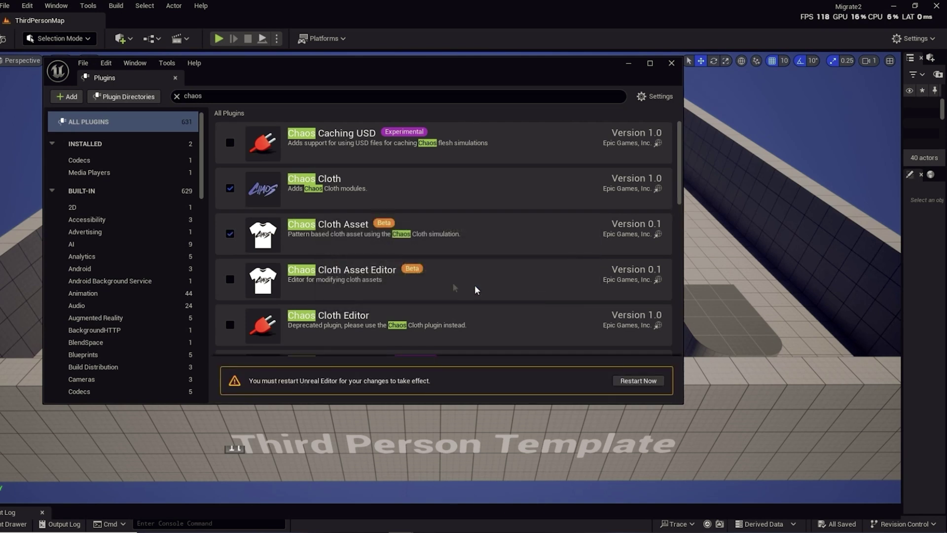
click(230, 280)
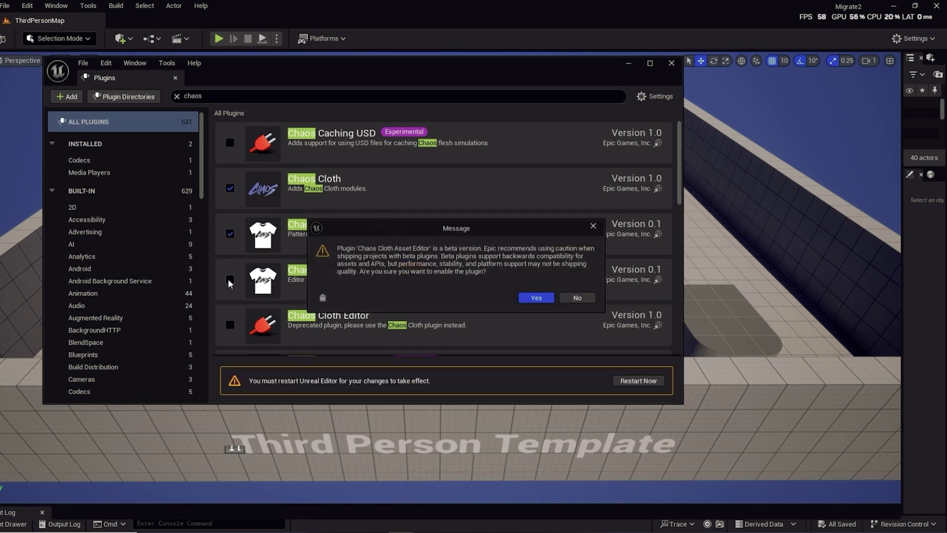
click(538, 298)
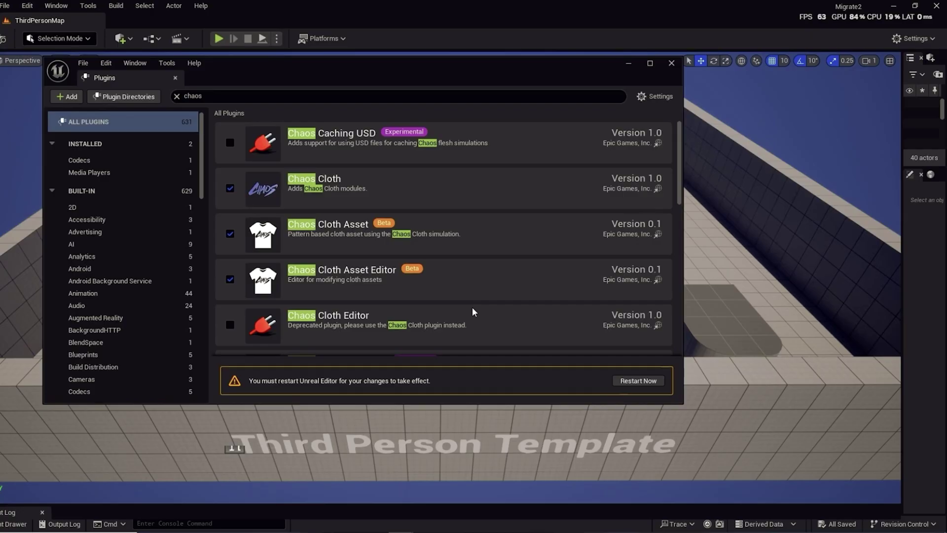
scroll(473, 312, down, 1)
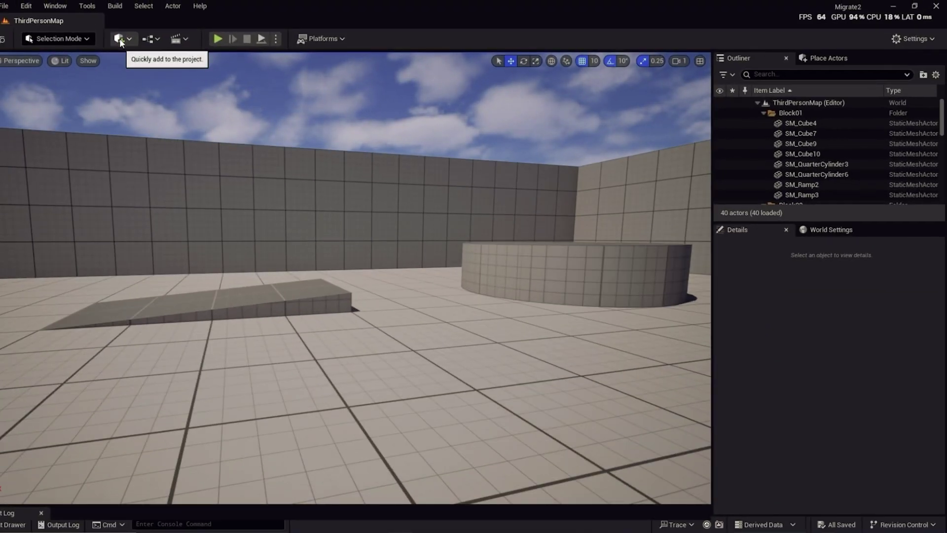
Open Quixel Bridge and select the JinDream character from My MetaHumans.
click(119, 39)
click(149, 89)
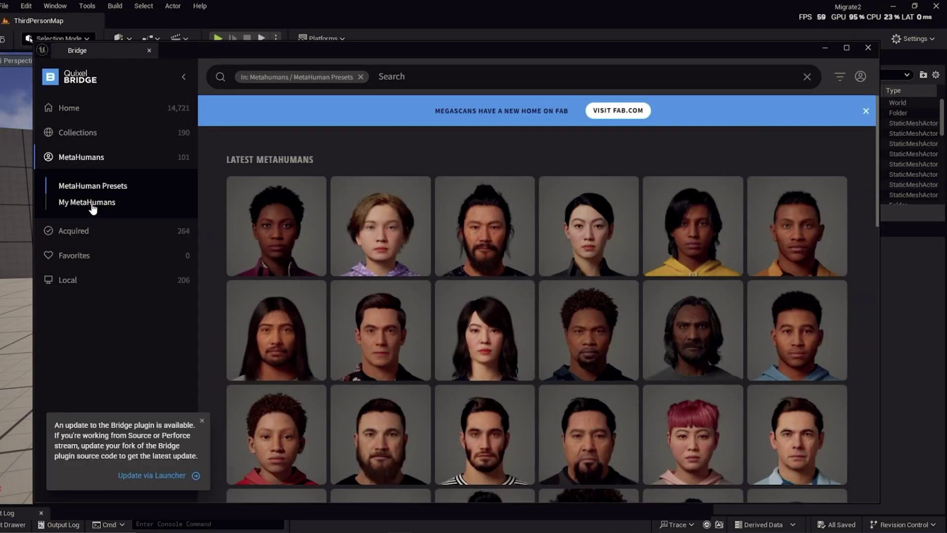
click(93, 206)
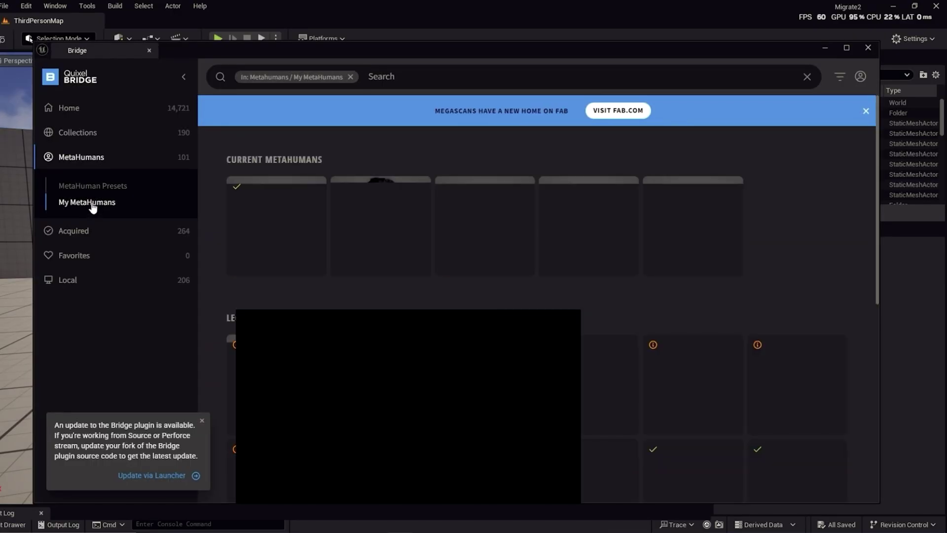
click(271, 240)
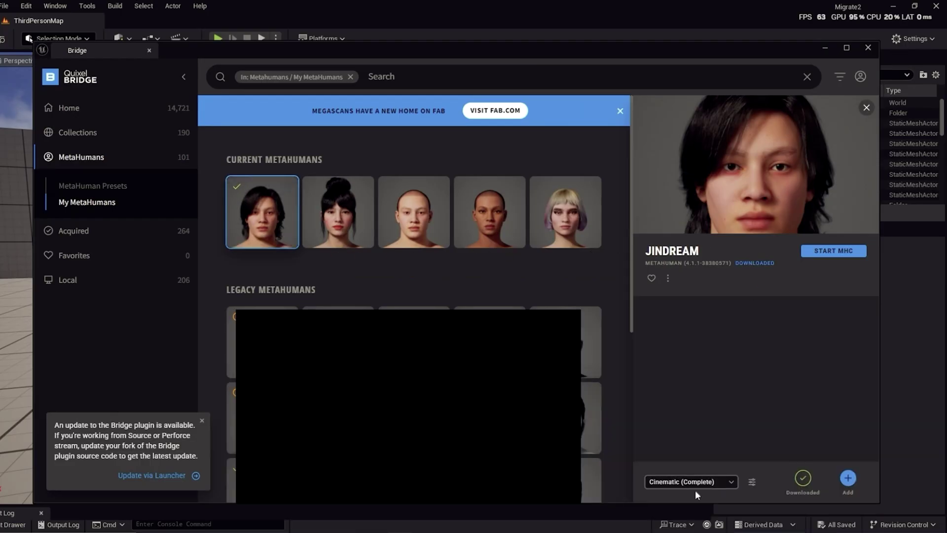
Choose Cinematic (Complete) as the JinDream asset quality, then close Bridge.
click(727, 482)
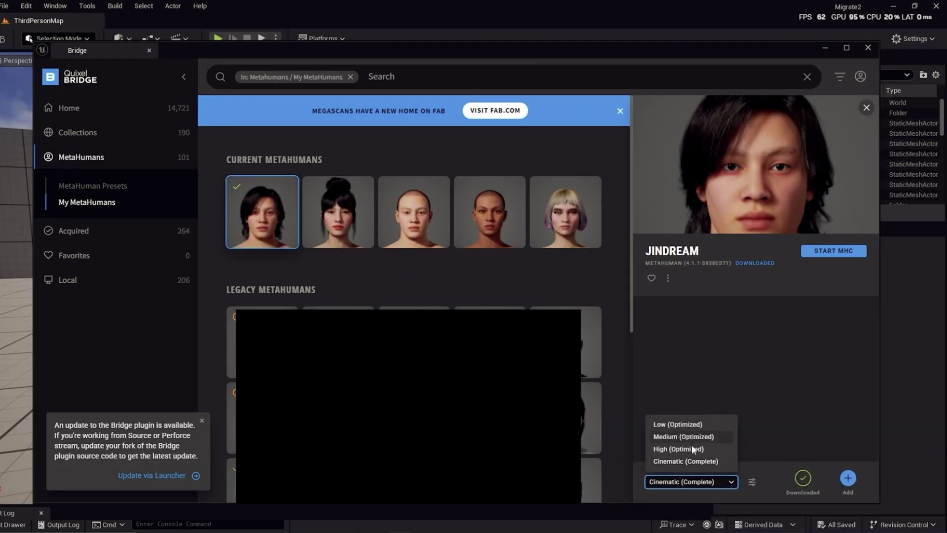
click(684, 462)
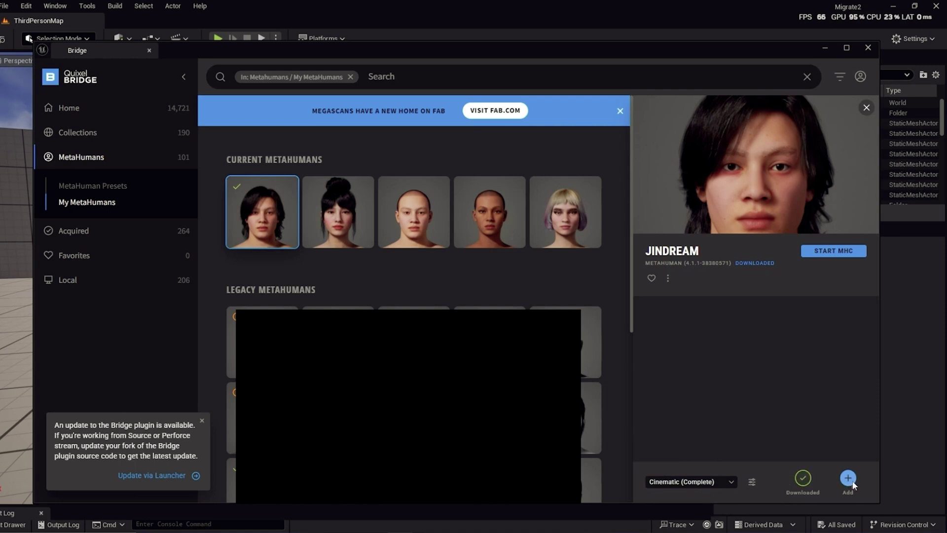
click(868, 47)
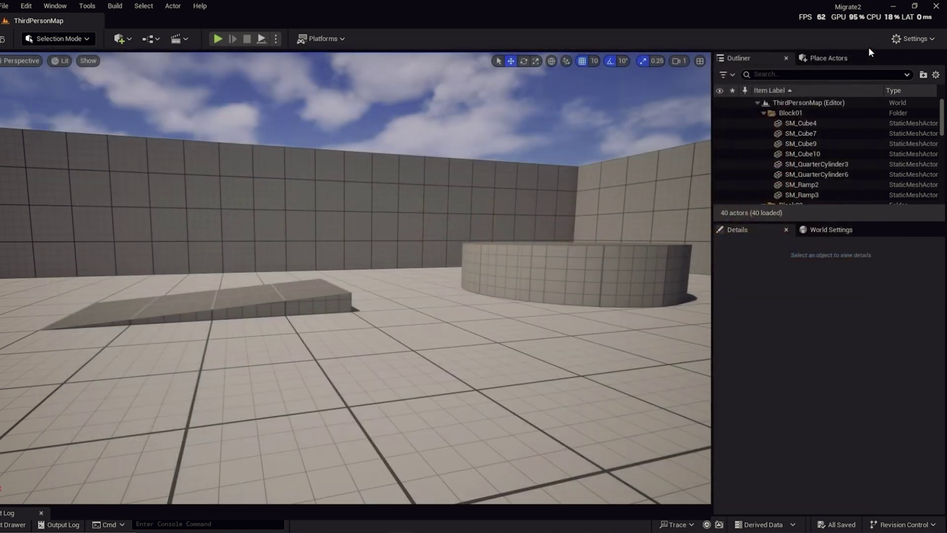
Browse the project content to JinDream's Body folder and check the name of the body skeletal mesh.
key(ctrl+space)
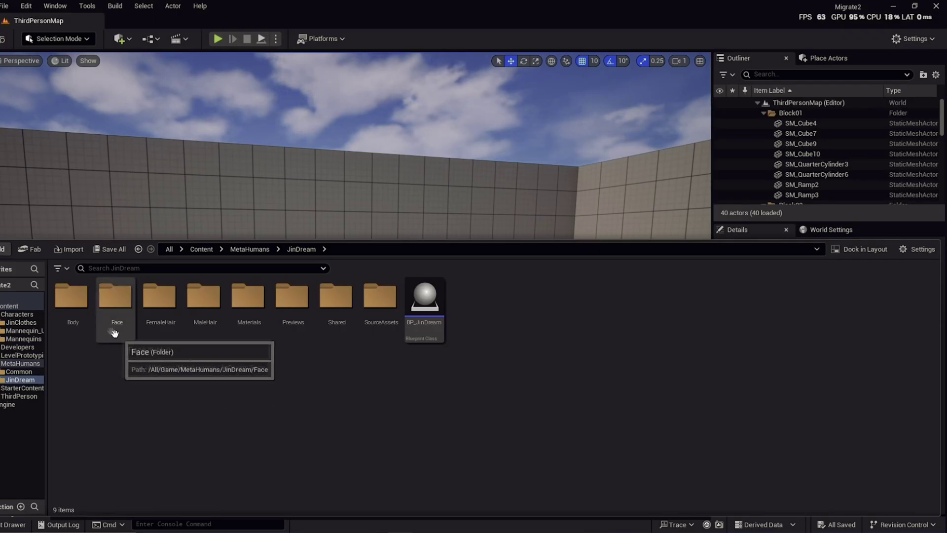
double_click(65, 307)
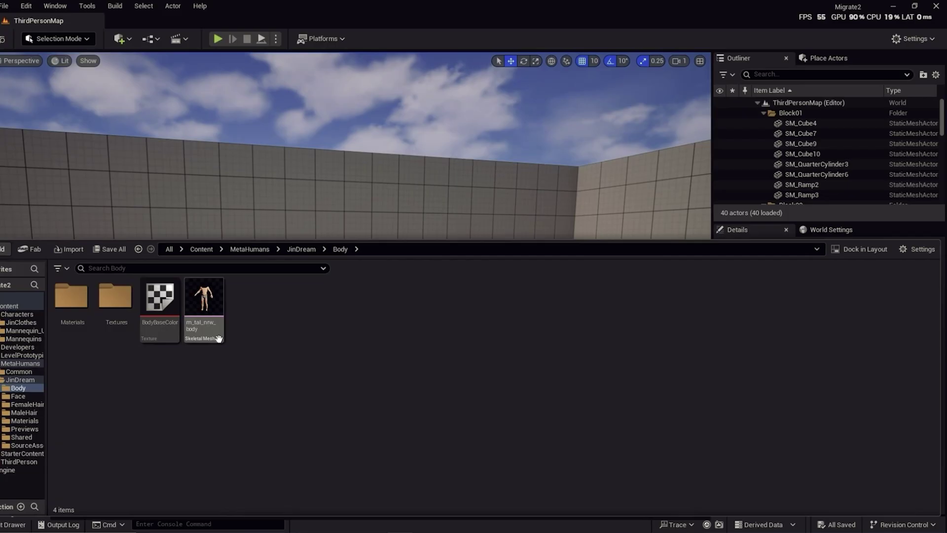
mouse_move(201, 332)
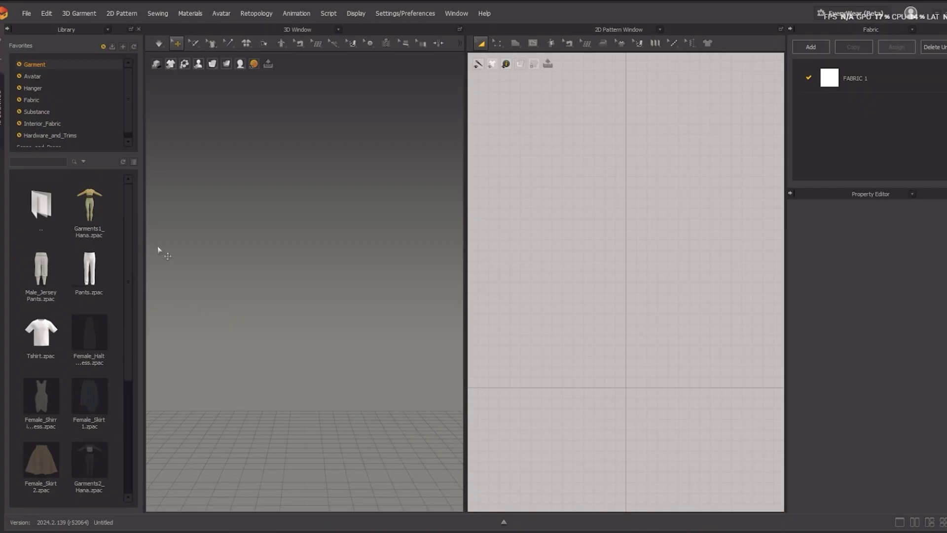
In Marvelous Designer, load the m_tal_nrw_combined.avte avatar from the MetaHuman avatar library and view it from the front.
click(33, 76)
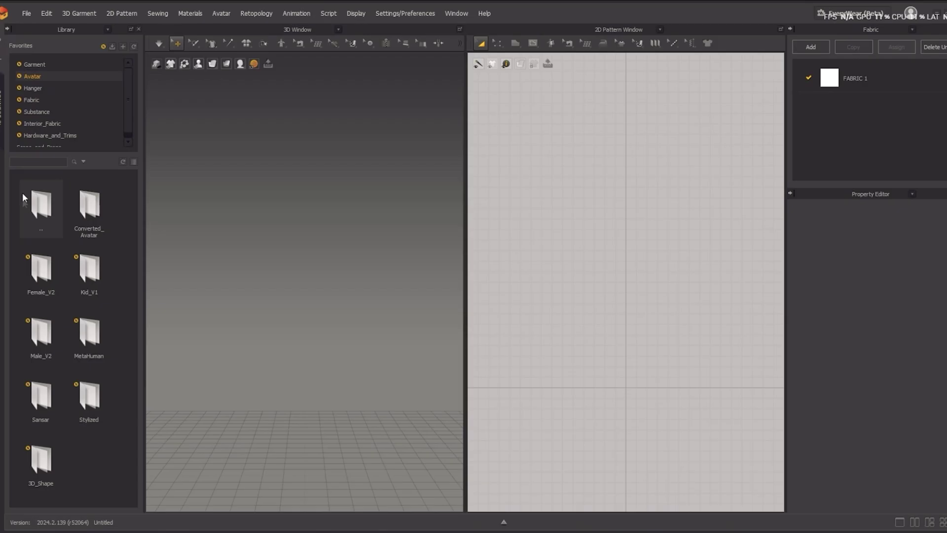
double_click(93, 341)
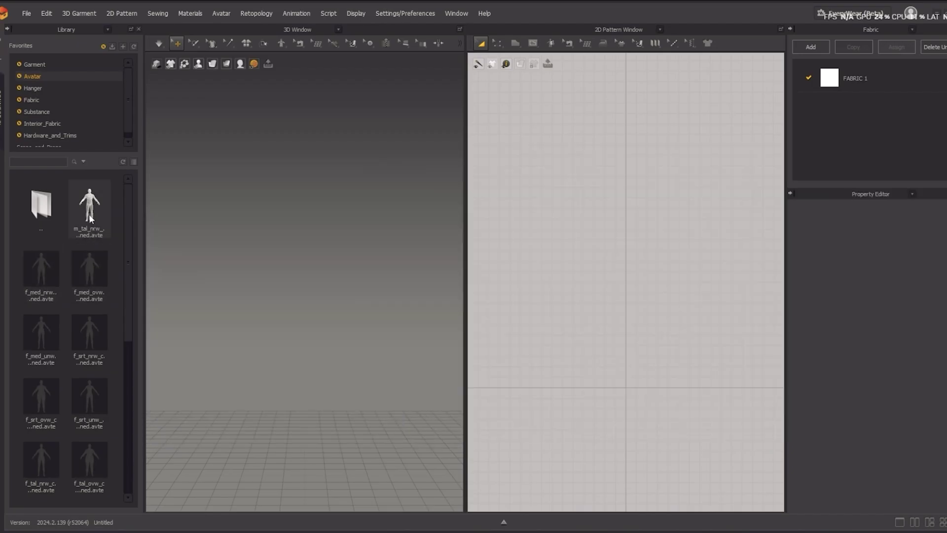
mouse_move(91, 209)
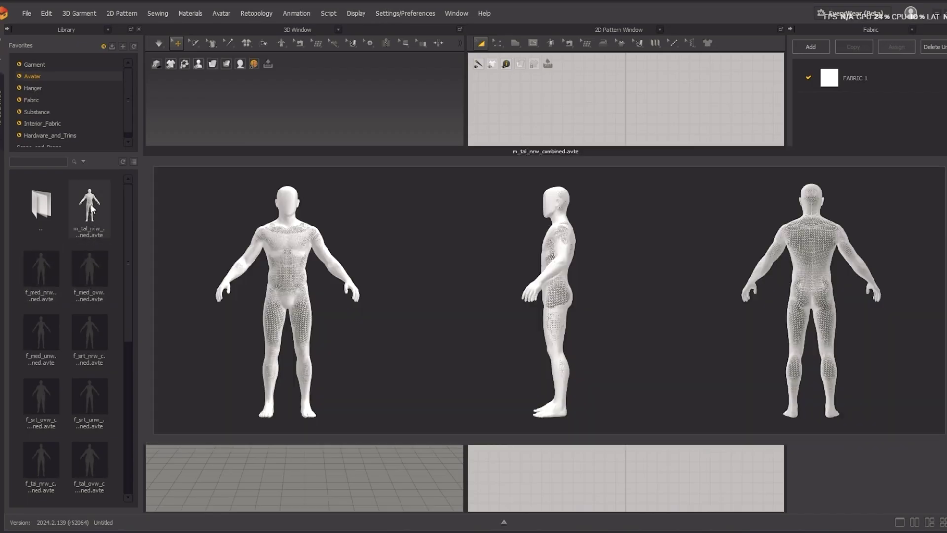
double_click(92, 208)
scroll(308, 273, down, 2)
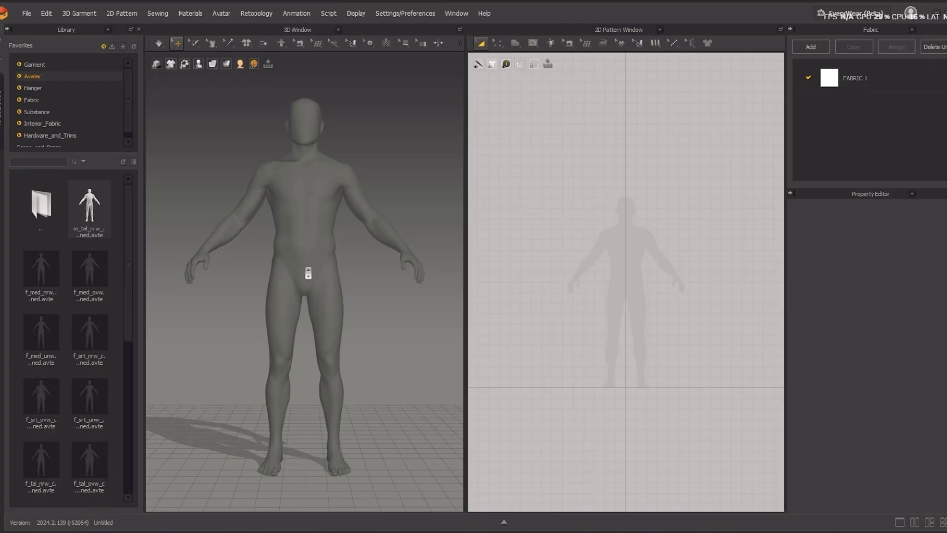
mouse_move(281, 277)
right_down()
mouse_move(453, 288)
mouse_move(275, 277)
mouse_move(190, 283)
mouse_move(230, 296)
mouse_move(289, 292)
right_up()
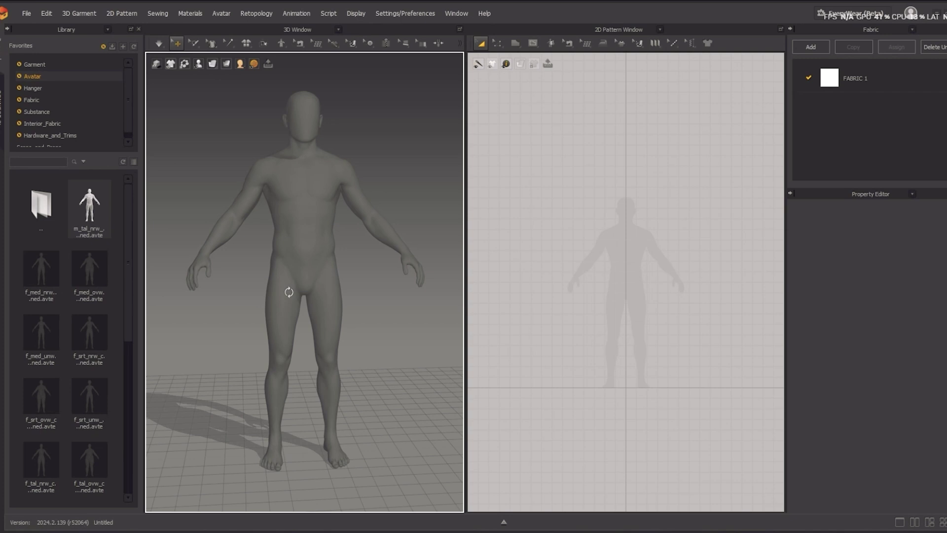
Load the MV2_Polo Shirt.zprj garment with the Add load type, importing only the garment onto the avatar.
right_drag(339, 320, 370, 315)
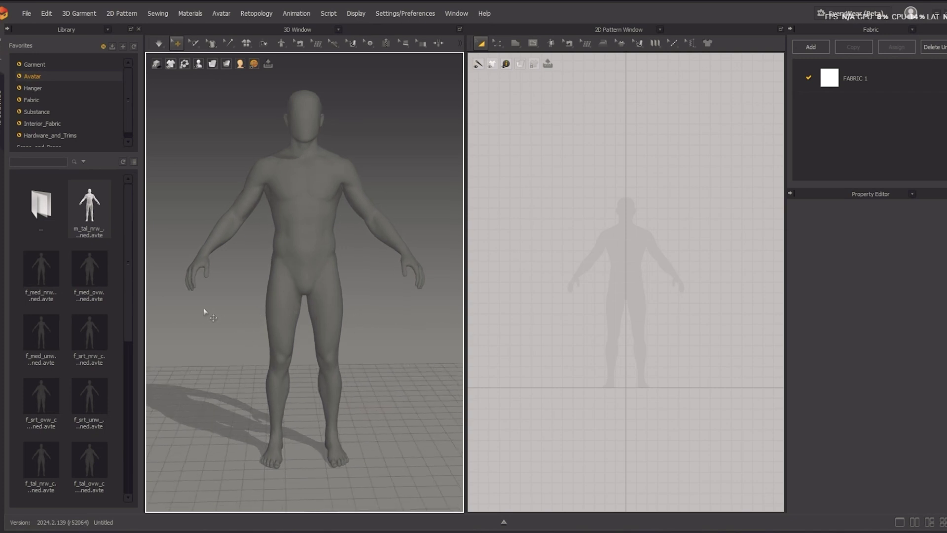
click(43, 63)
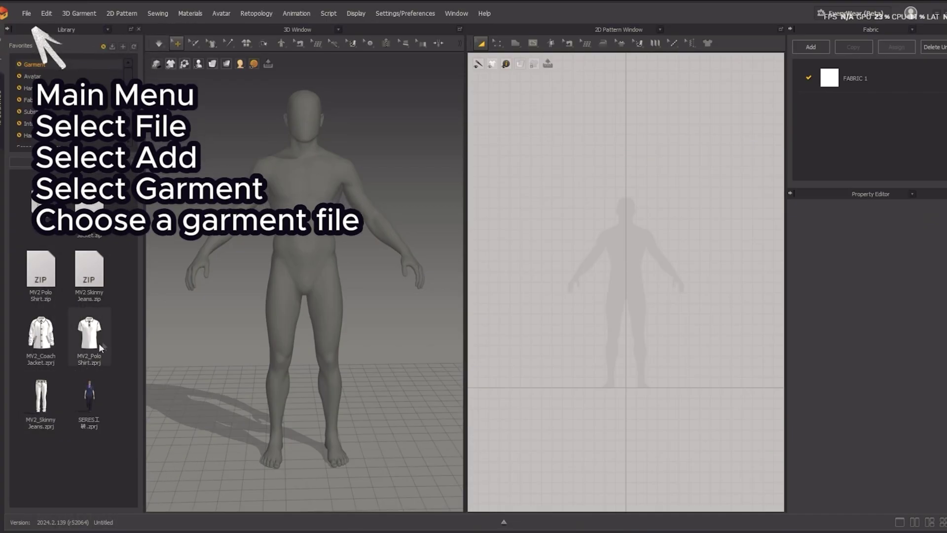
mouse_move(93, 344)
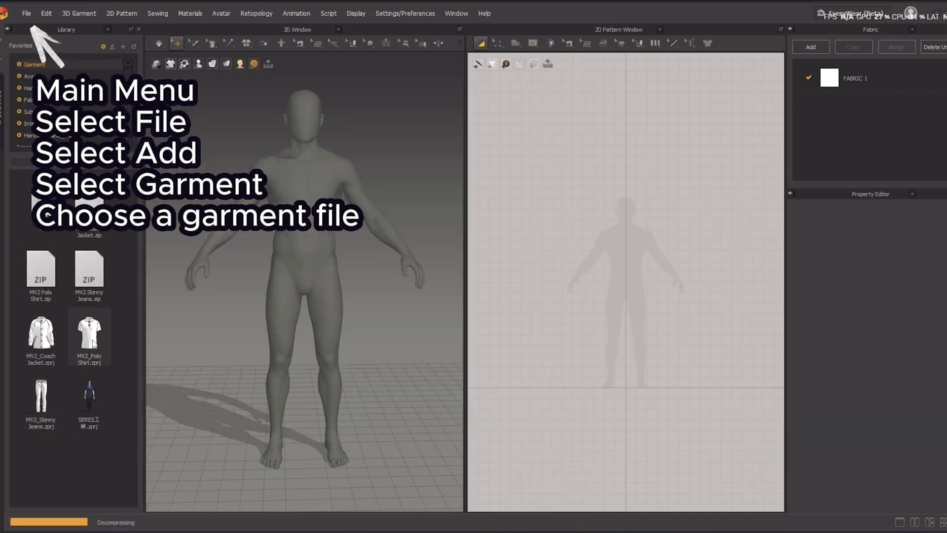
double_click(94, 344)
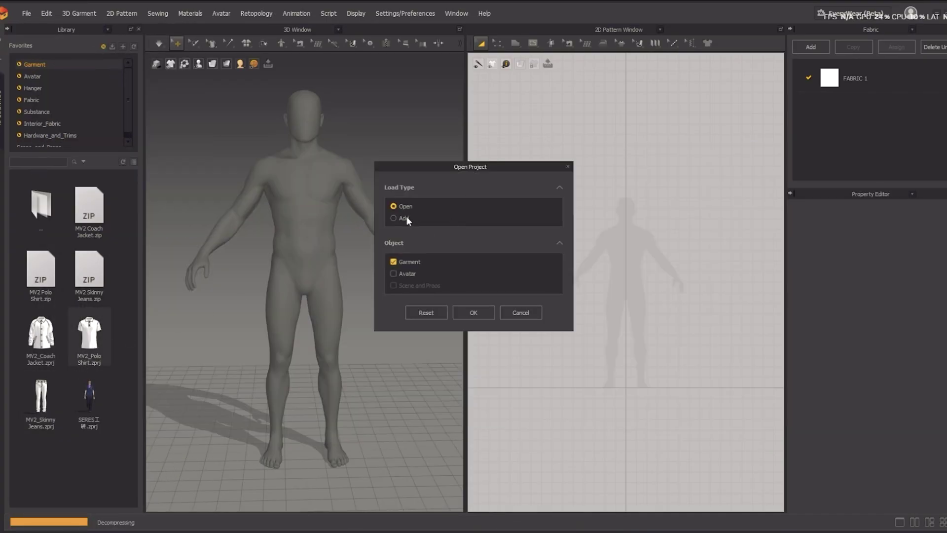
click(393, 218)
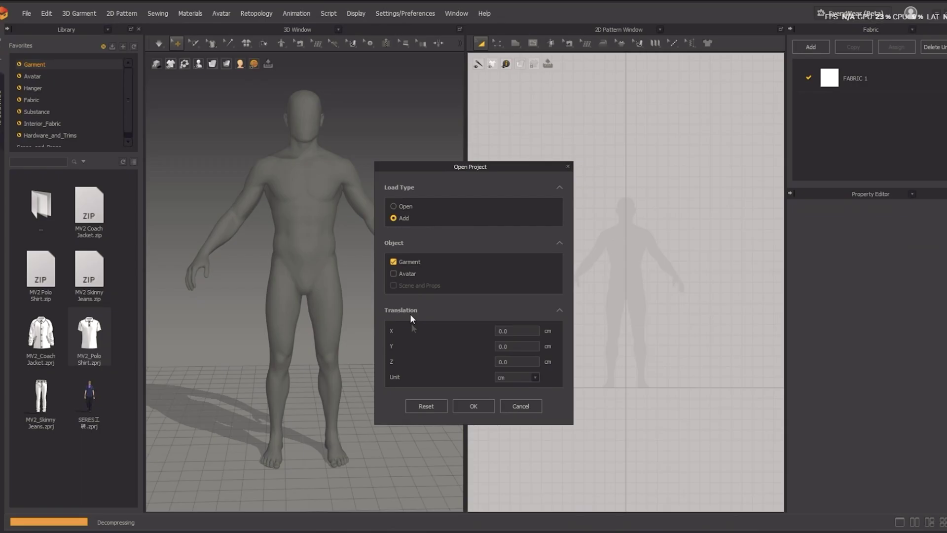
click(473, 406)
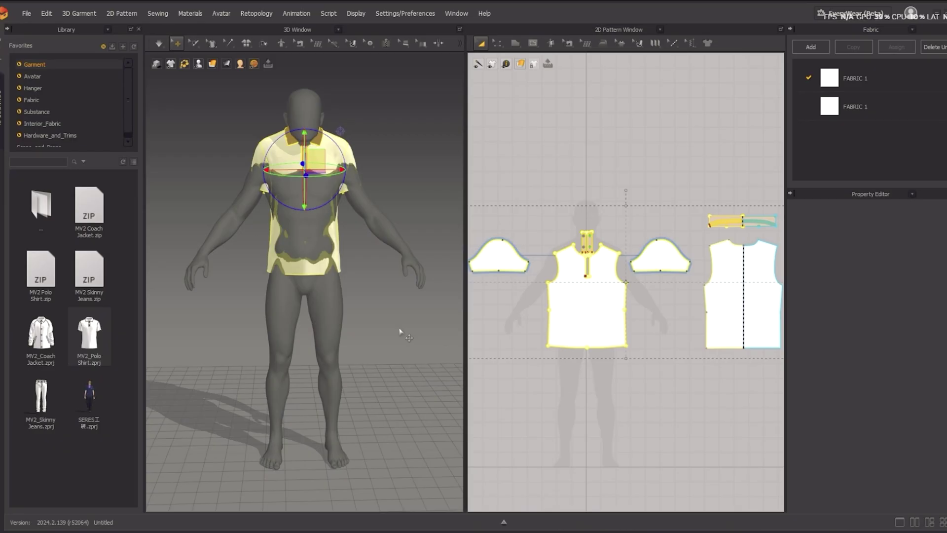
Reposition both polo shirt sleeve pieces outward so they sit around the avatar's upper arms.
right_drag(399, 331, 324, 339)
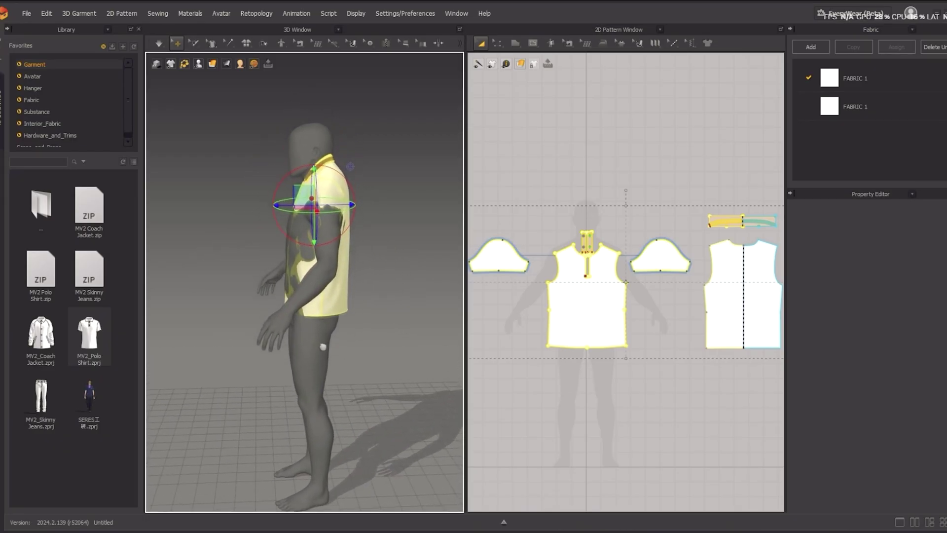
middle_drag(324, 347, 323, 392)
scroll(327, 360, up, 3)
drag(319, 216, 320, 234)
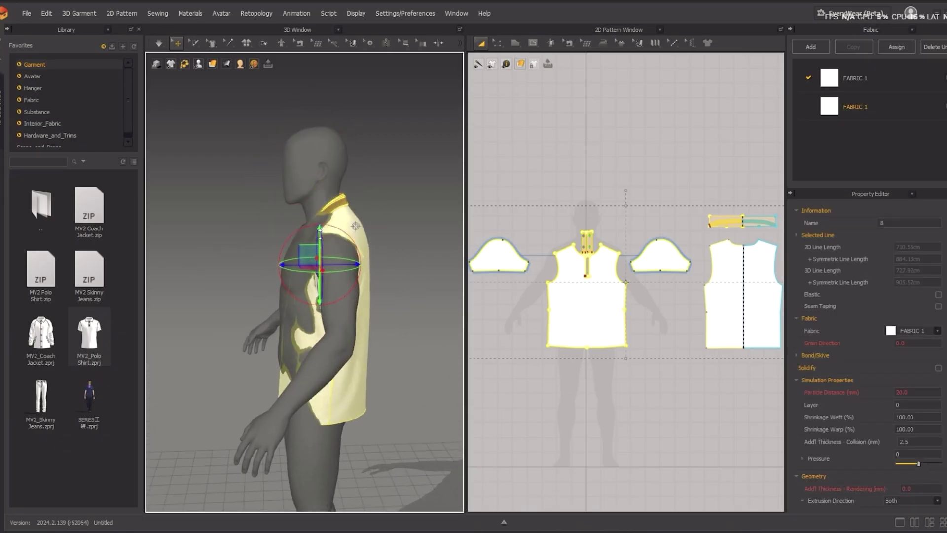
key(2)
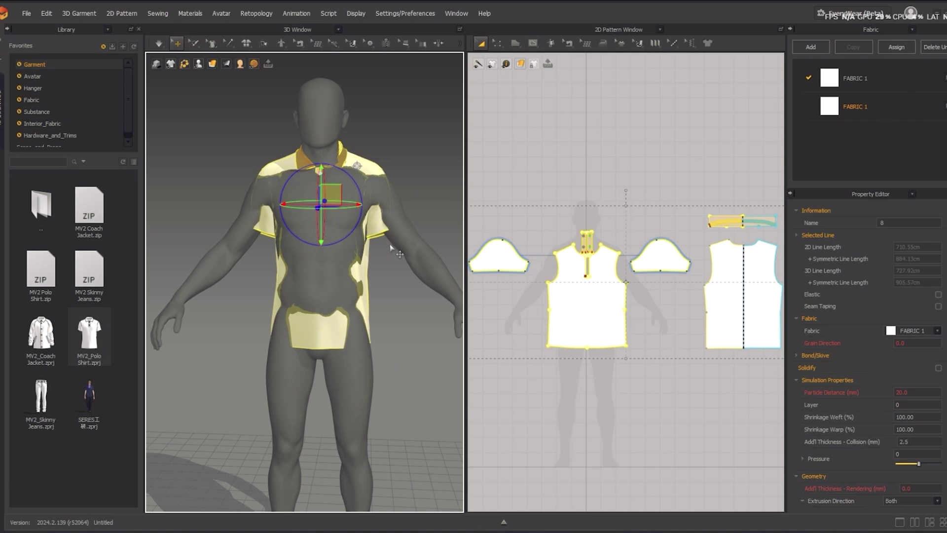
click(369, 244)
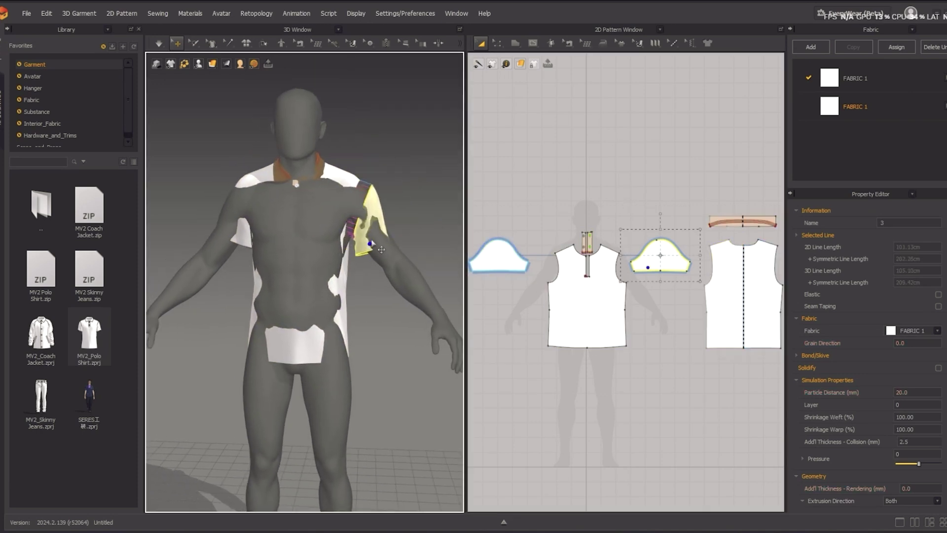
key(e)
click(378, 216)
click(236, 227)
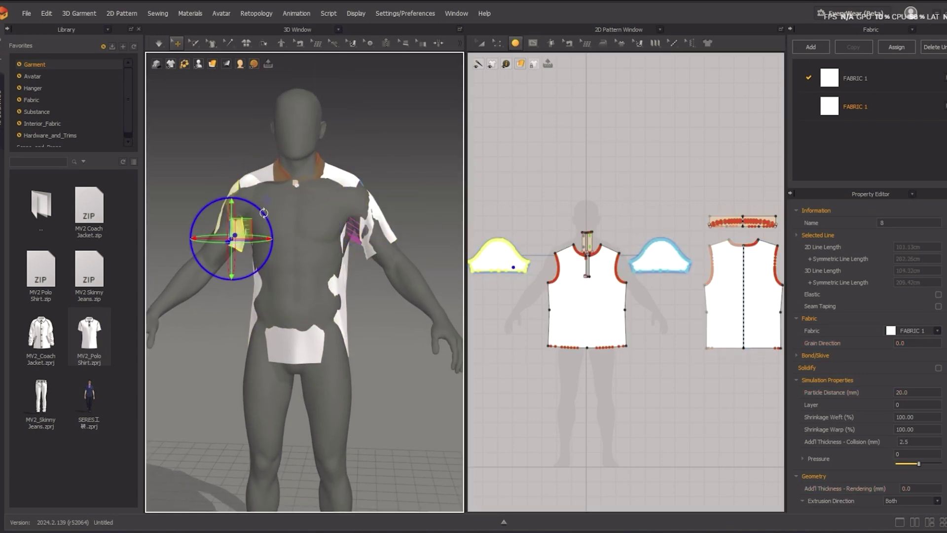
drag(464, 222, 541, 222)
scroll(408, 296, up, 1)
right_drag(408, 296, 446, 335)
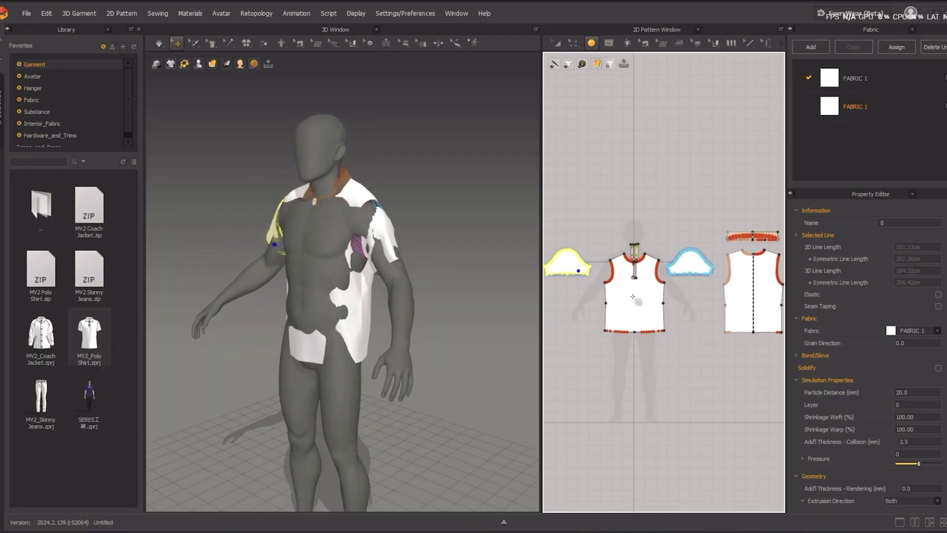
Move the polo shirt's front and back pieces clear of the avatar's torso.
click(625, 328)
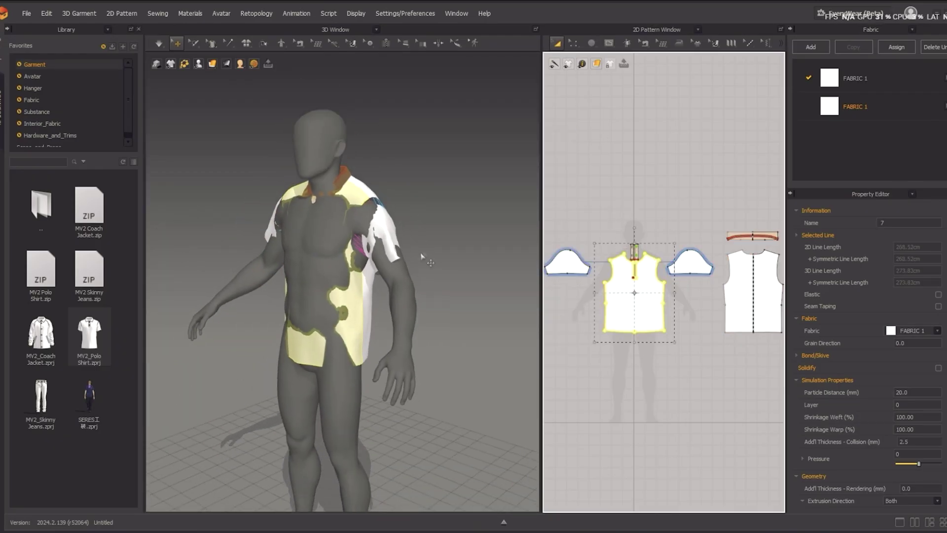
right_drag(422, 253, 395, 279)
middle_drag(395, 279, 417, 271)
Simulate the polo shirt in Normal mode, pull its button placket into place, and stop the simulation.
click(158, 43)
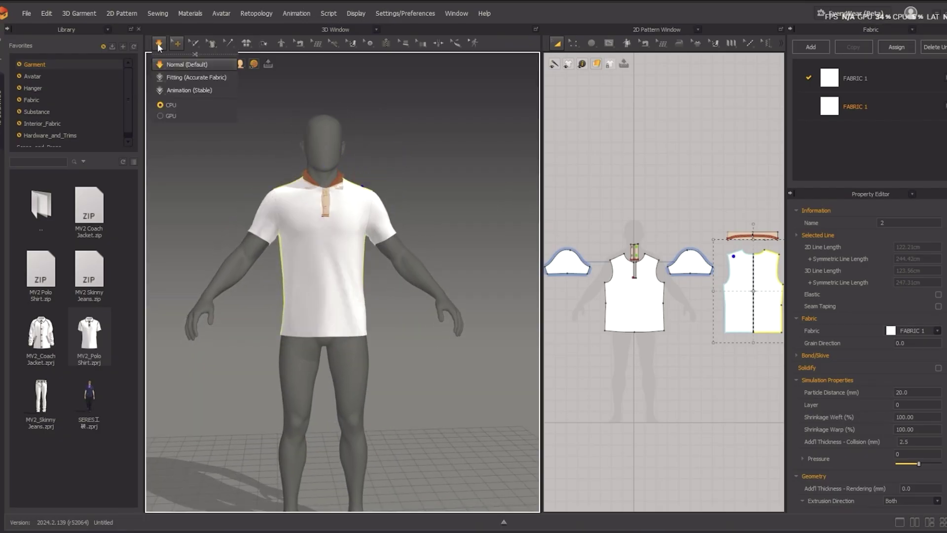
mouse_move(208, 209)
right_down()
mouse_move(265, 209)
mouse_move(207, 209)
right_up()
scroll(296, 151, up, 3)
right_drag(281, 146, 372, 237)
scroll(306, 163, up, 2)
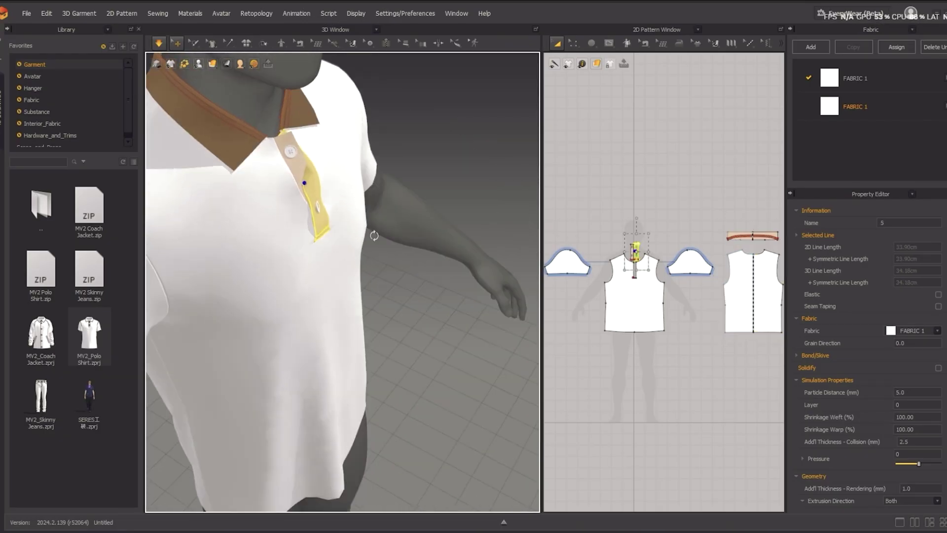
scroll(320, 232, down, 3)
right_drag(332, 159, 397, 243)
click(156, 43)
Arrange the skinny jeans' front, back and pocket pieces around the avatar's legs.
scroll(228, 212, down, 2)
scroll(228, 212, up, 4)
scroll(228, 229, down, 3)
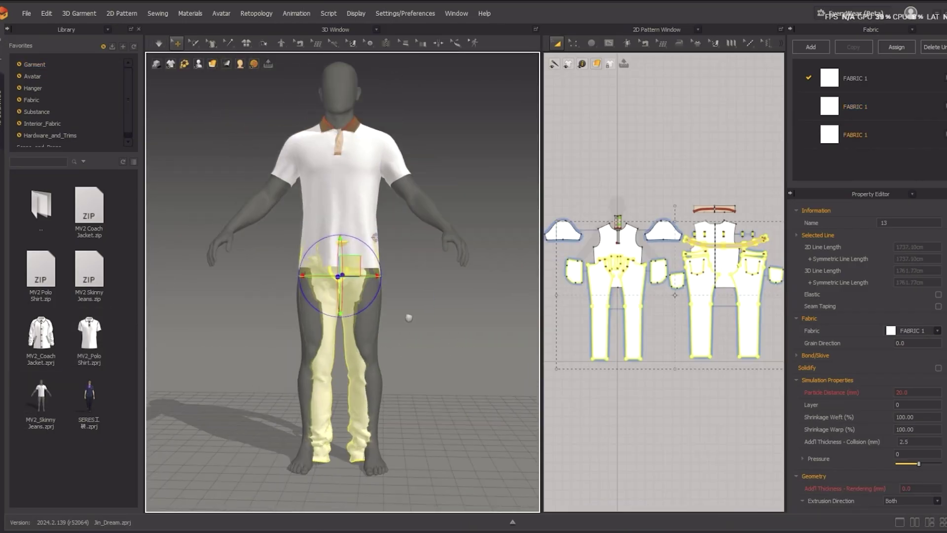
scroll(657, 299, up, 3)
drag(577, 345, 689, 263)
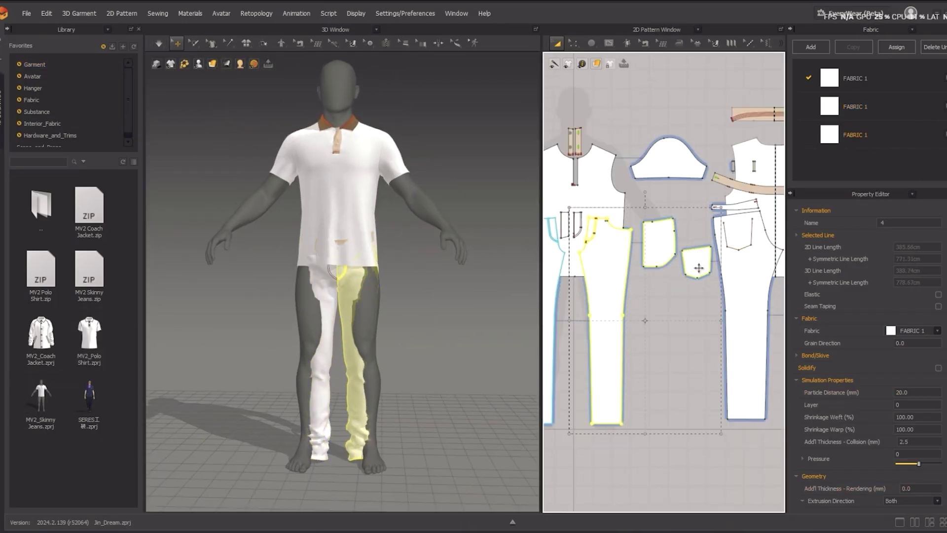
scroll(350, 291, up, 2)
right_drag(355, 309, 246, 300)
click(392, 276)
shift+click(380, 328)
scroll(436, 318, down, 1)
scroll(436, 321, down, 1)
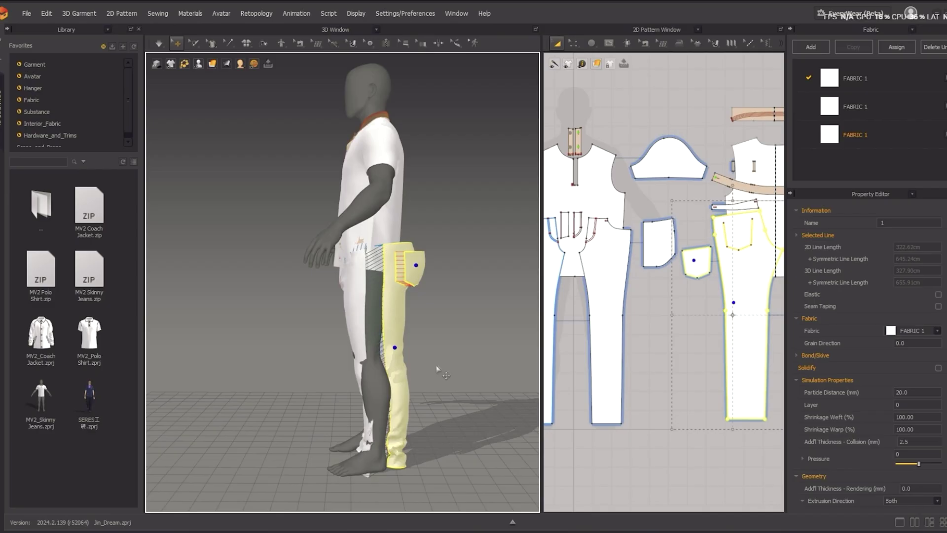
Drape the jeans on the avatar with the simulation, pulling the polo shirt's front up clear of the waistband.
right_drag(438, 368, 349, 357)
click(453, 340)
scroll(349, 357, up, 2)
middle_drag(592, 295, 680, 296)
scroll(666, 296, down, 1)
right_drag(415, 347, 466, 351)
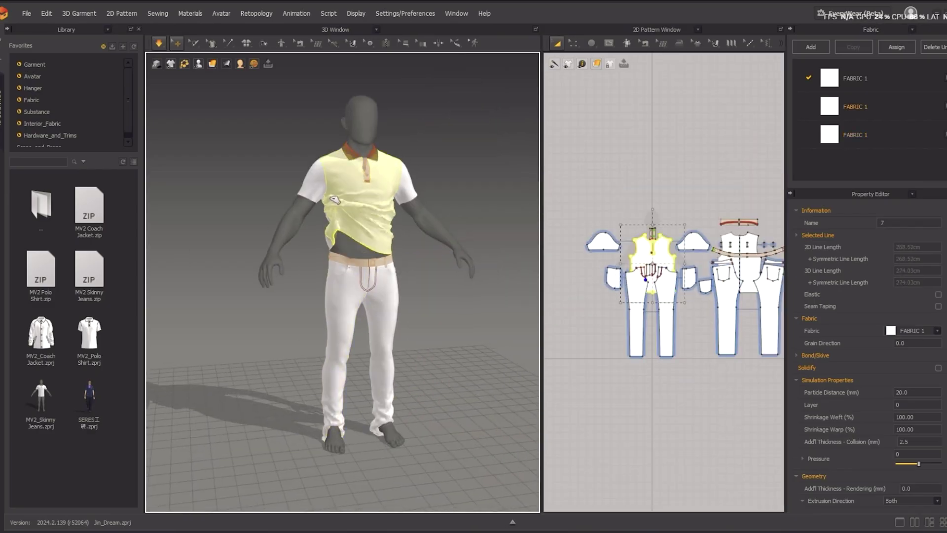
click(353, 384)
click(159, 44)
click(159, 43)
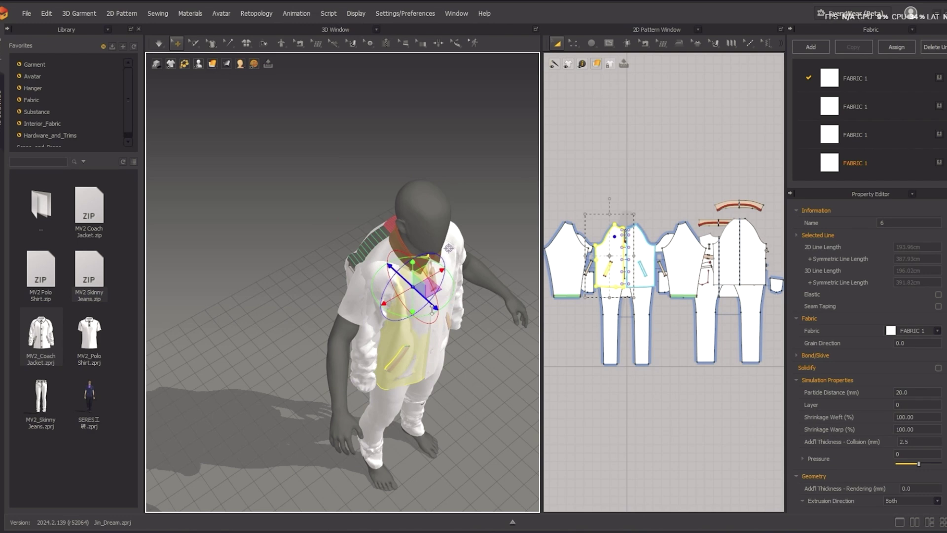
Reposition the coach jacket's sleeve piece outward around the avatar's arm.
click(334, 343)
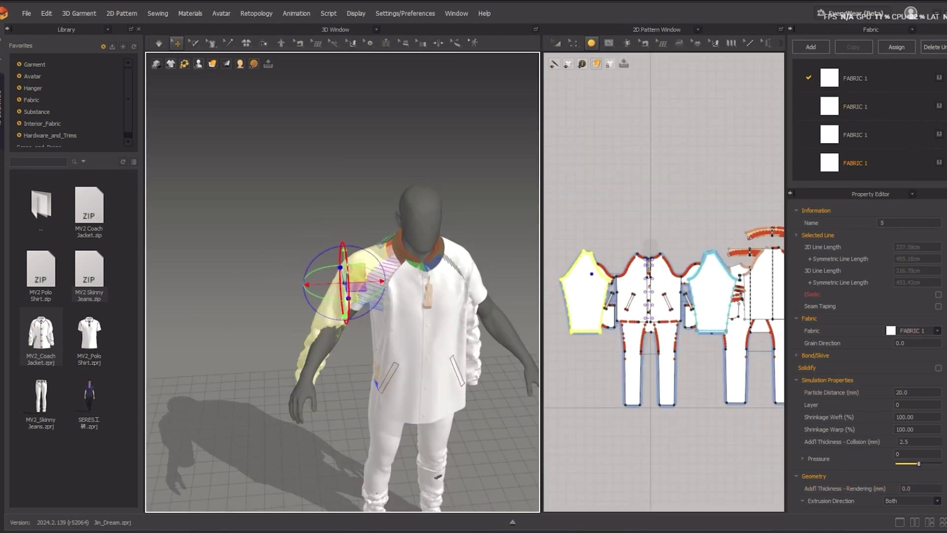
click(389, 333)
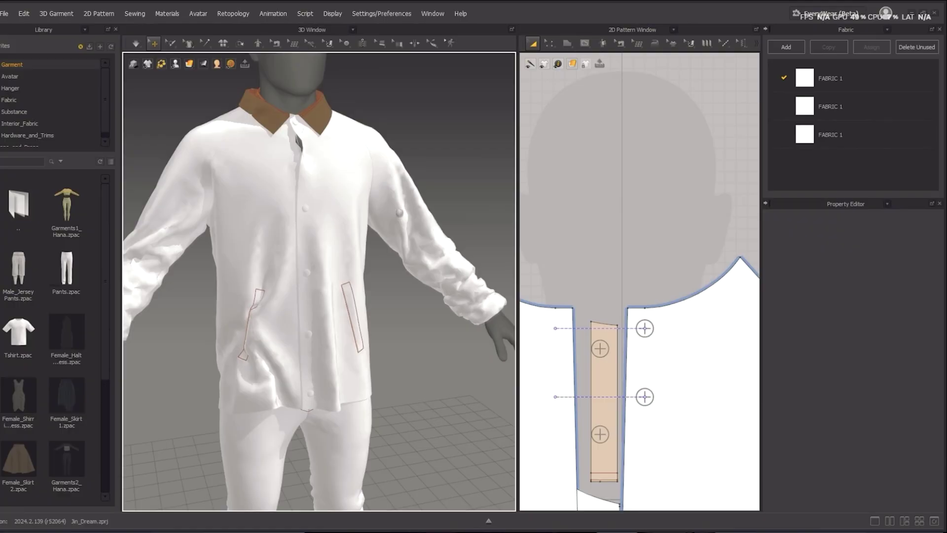
Use Edit Tack to delete the tacks joining the buttons along the jacket's front opening.
click(205, 45)
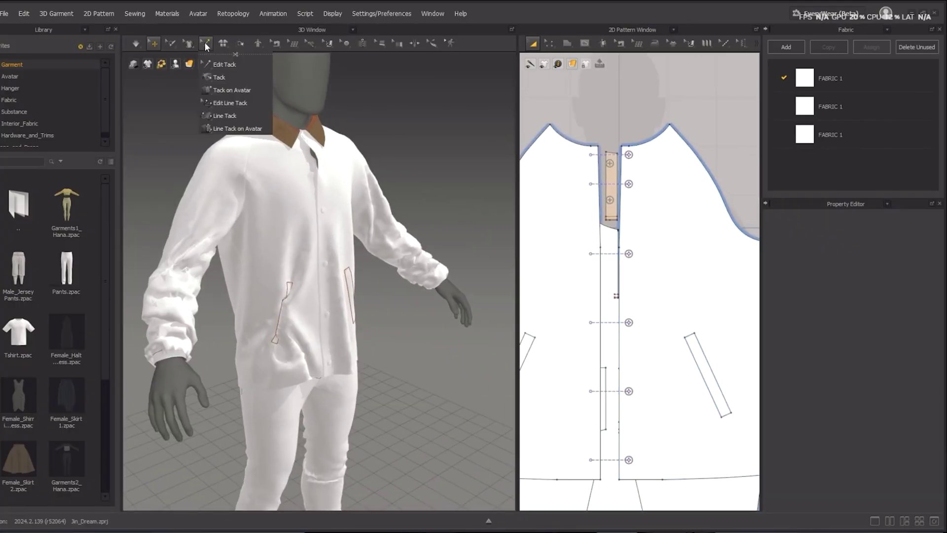
click(216, 65)
scroll(614, 158, up, 3)
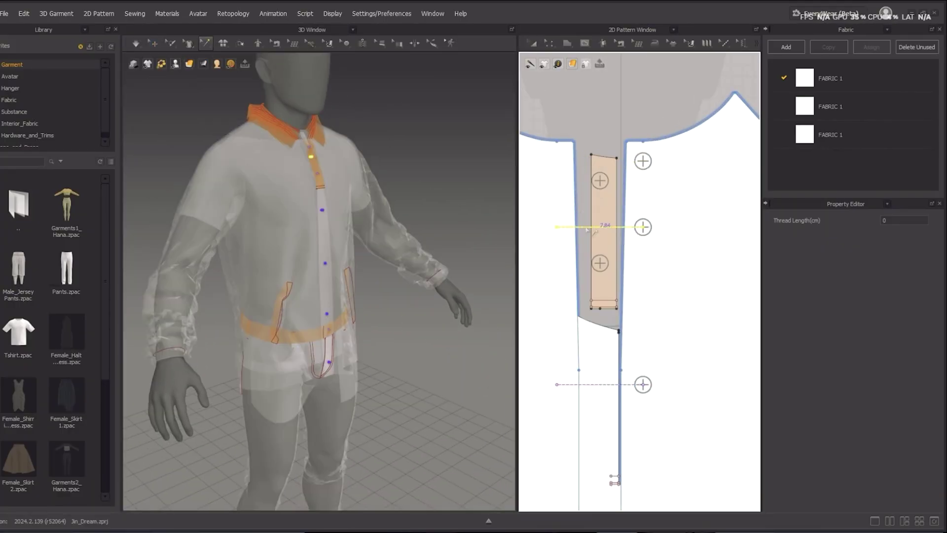
middle_drag(611, 468, 601, 213)
click(587, 286)
key(Delete)
middle_drag(605, 446, 635, 224)
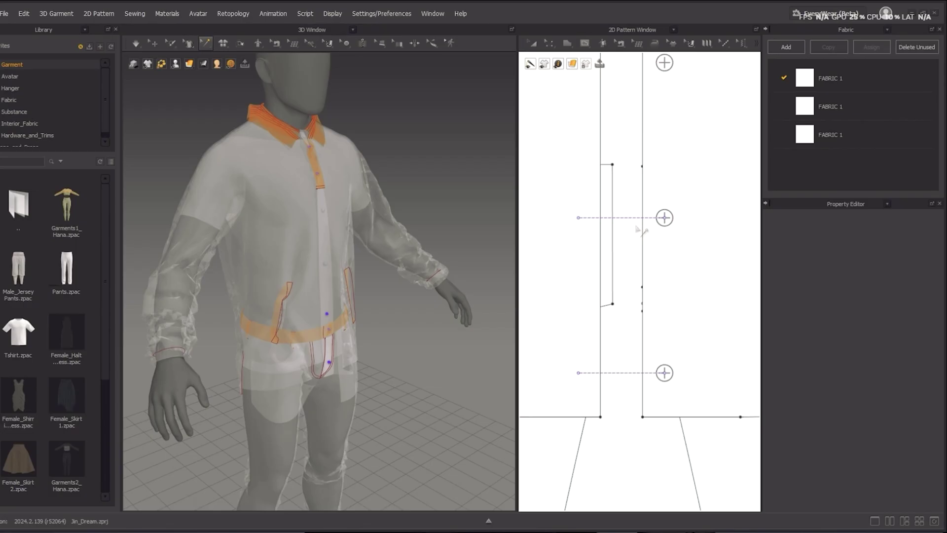
click(632, 218)
key(Delete)
click(619, 372)
key(Delete)
Run the simulation and pull both jacket front panels apart so the jacket hangs open over the polo shirt.
scroll(580, 297, down, 6)
scroll(568, 232, up, 2)
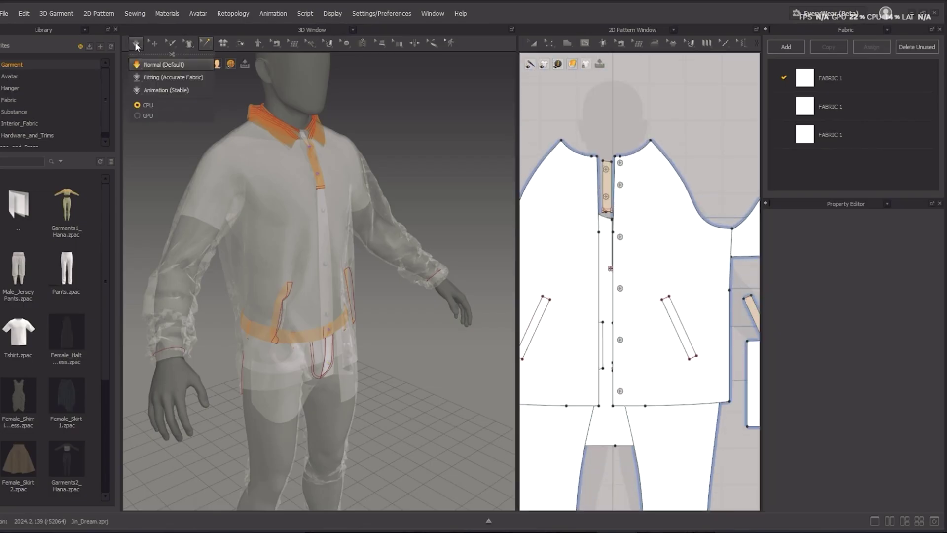
click(136, 44)
right_drag(393, 168, 317, 297)
drag(314, 298, 458, 367)
drag(324, 373, 347, 394)
drag(274, 177, 243, 173)
drag(326, 194, 350, 207)
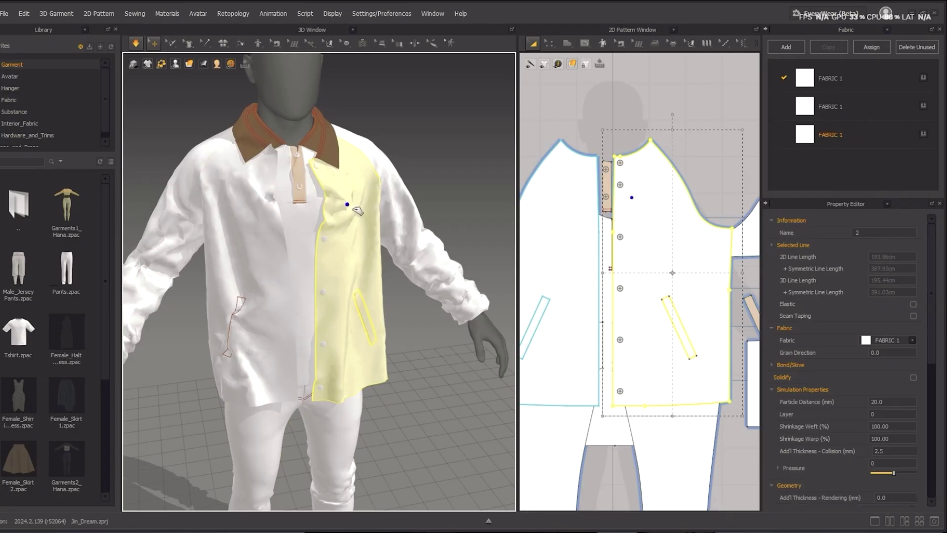
right_drag(212, 340, 237, 338)
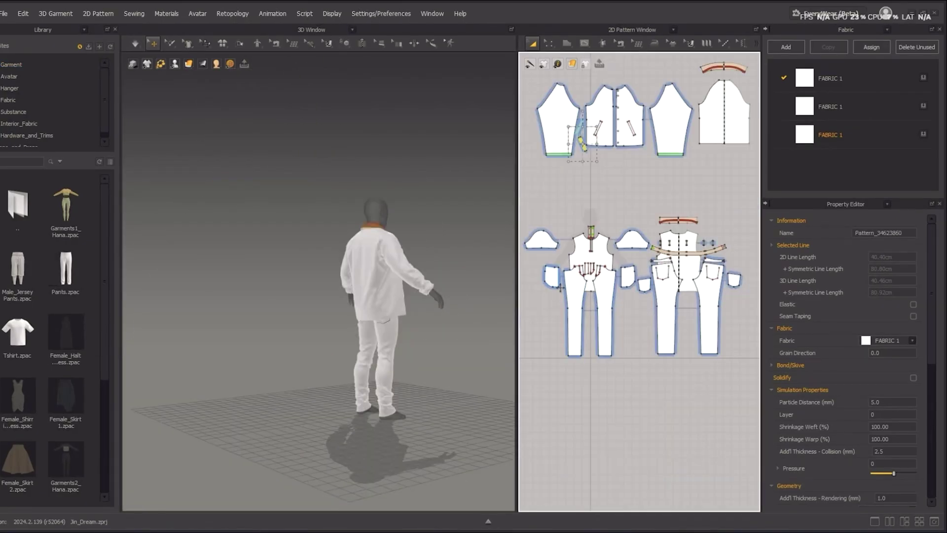
Separate the jeans patterns from the polo shirt patterns in the 2D layout by moving them to the shirt's left.
shift+click(575, 328)
scroll(597, 283, up, 5)
shift+click(571, 228)
scroll(572, 303, down, 4)
shift+click(679, 315)
scroll(728, 329, down, 5)
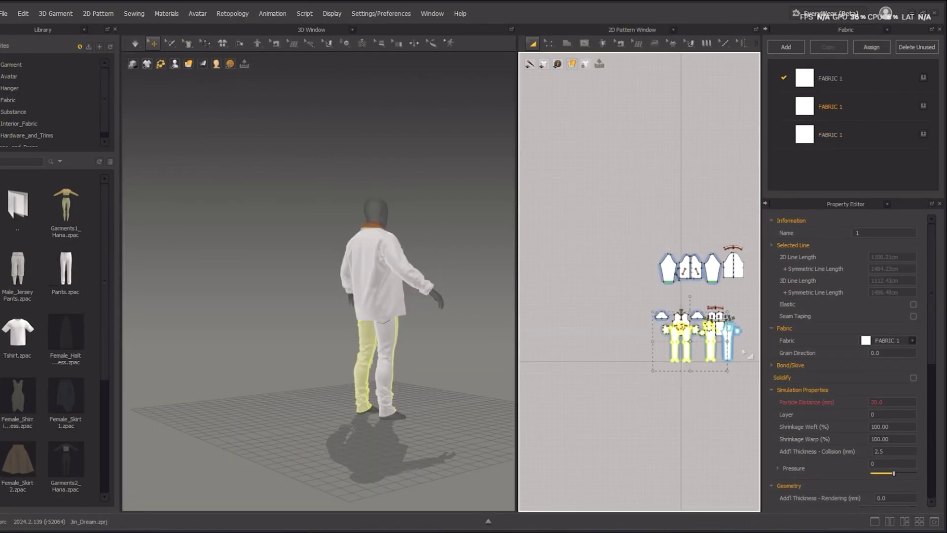
scroll(738, 343, up, 1)
drag(694, 353, 585, 353)
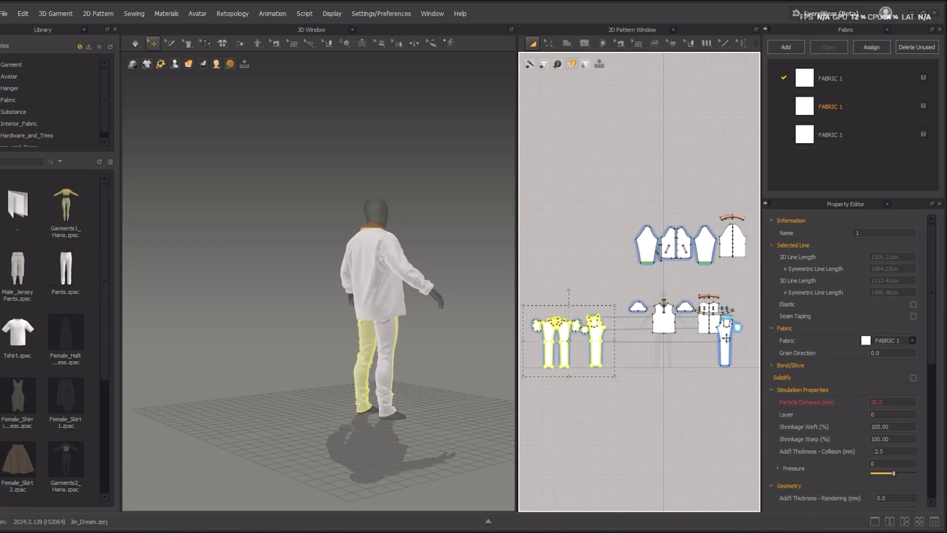
drag(725, 335, 631, 334)
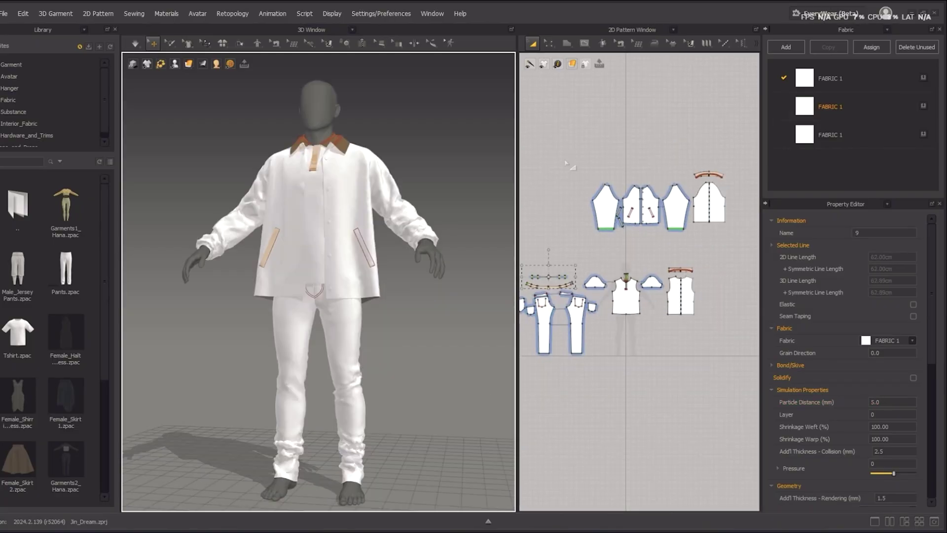
Select all coach jacket patterns, add a new fabric named Jacket and assign it to them.
drag(567, 161, 740, 241)
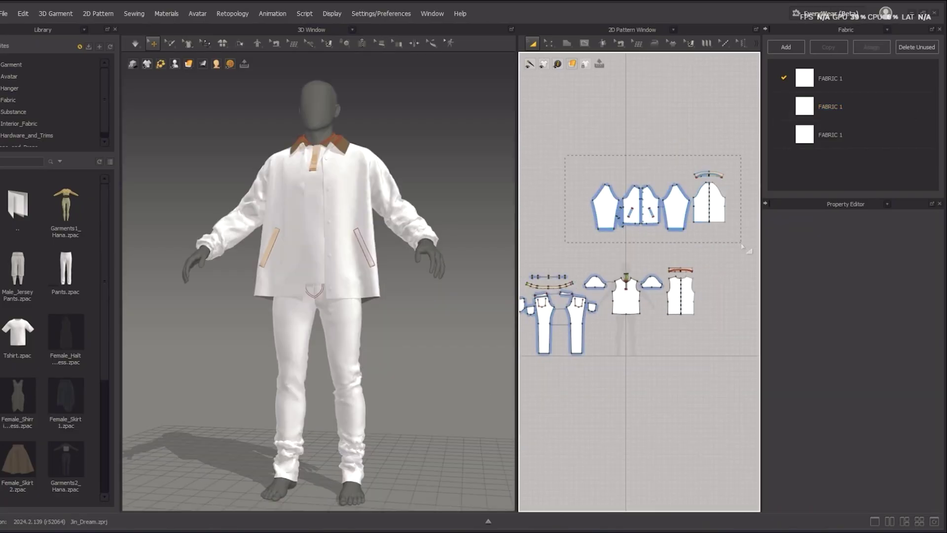
scroll(366, 211, up, 5)
scroll(366, 211, up, 2)
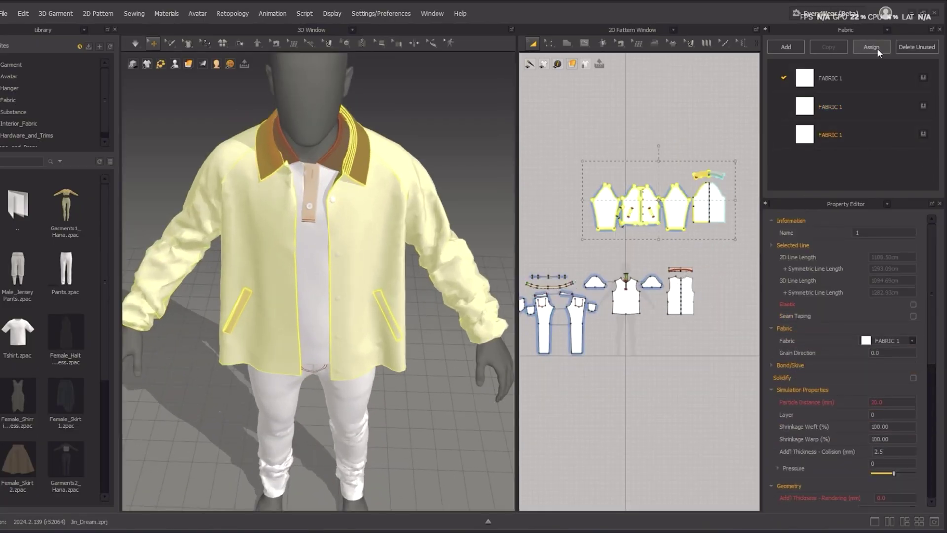
click(786, 49)
click(894, 252)
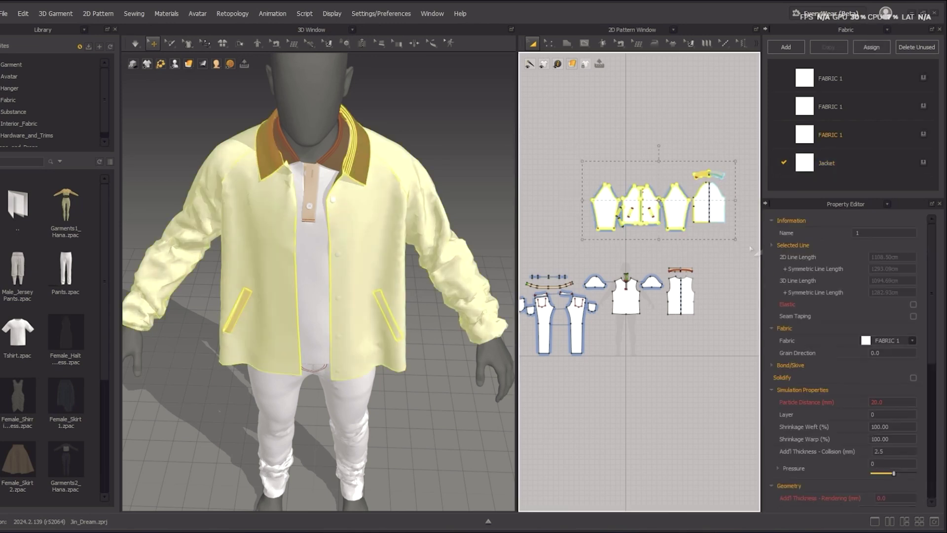
right_click(838, 165)
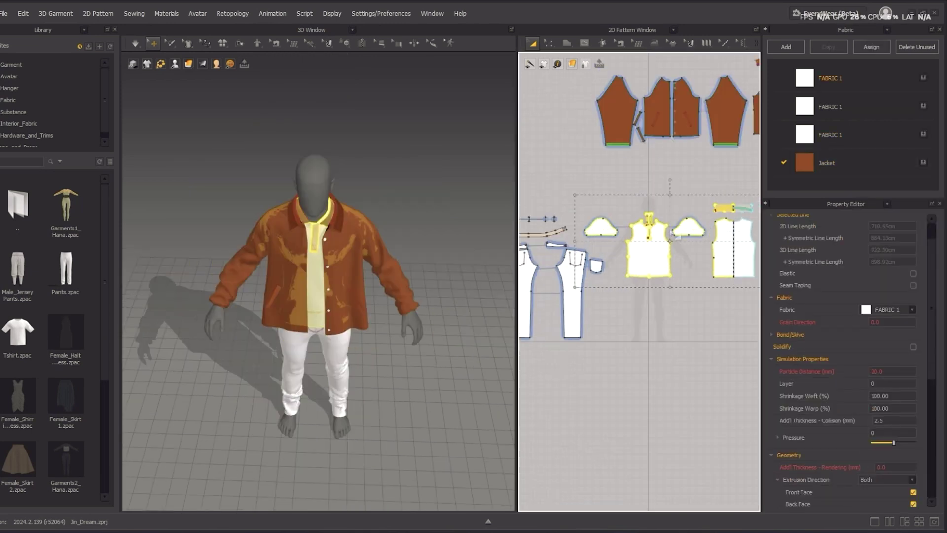
Add a new fabric for the selected polo shirt patterns, assign it to them and name it Shirt.
scroll(654, 247, down, 3)
click(874, 47)
click(890, 222)
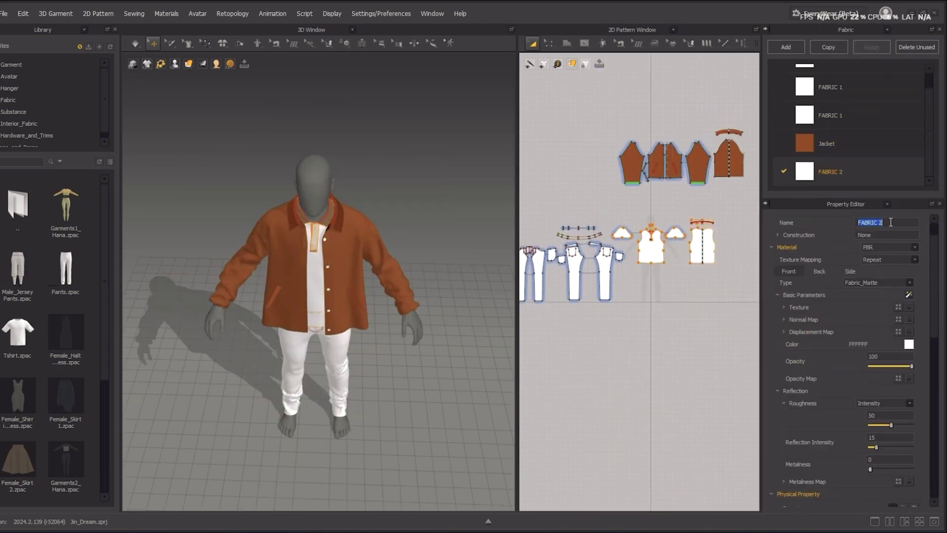
text(Shirt)
Browse the physical property presets available for the polo shirt's fabric.
click(909, 283)
drag(934, 273, 934, 337)
click(893, 327)
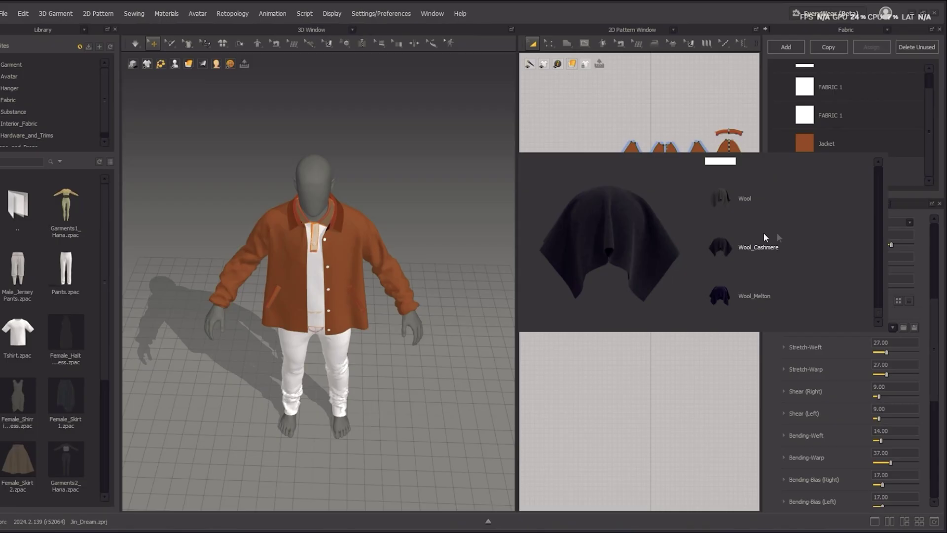
drag(877, 269, 873, 199)
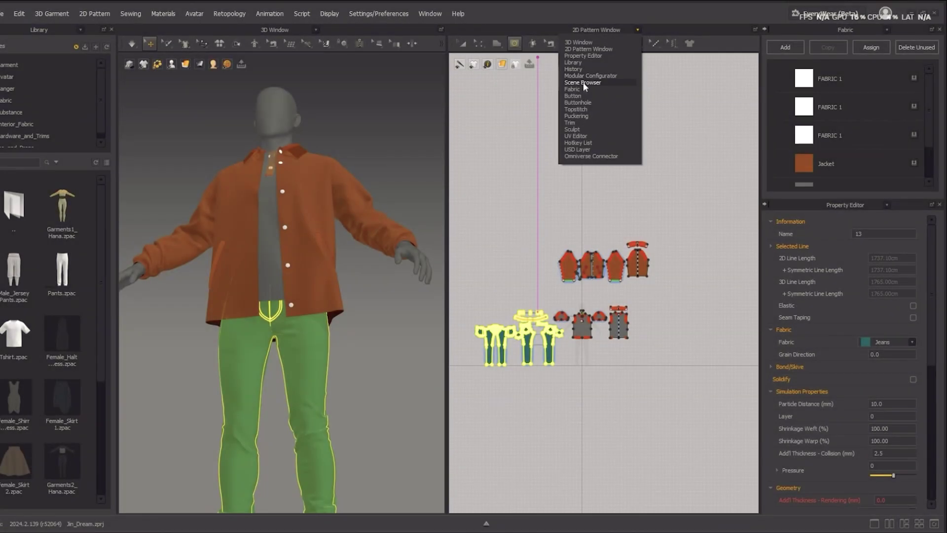
Show the UV Editor in place of the 2D pattern view and select the UV islands of all three garments.
click(579, 135)
scroll(590, 308, down, 4)
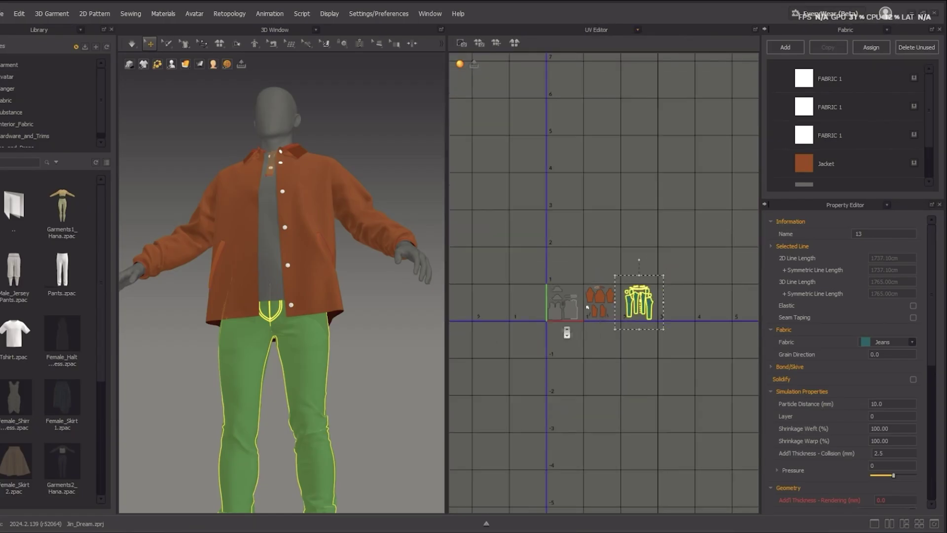
scroll(587, 307, up, 3)
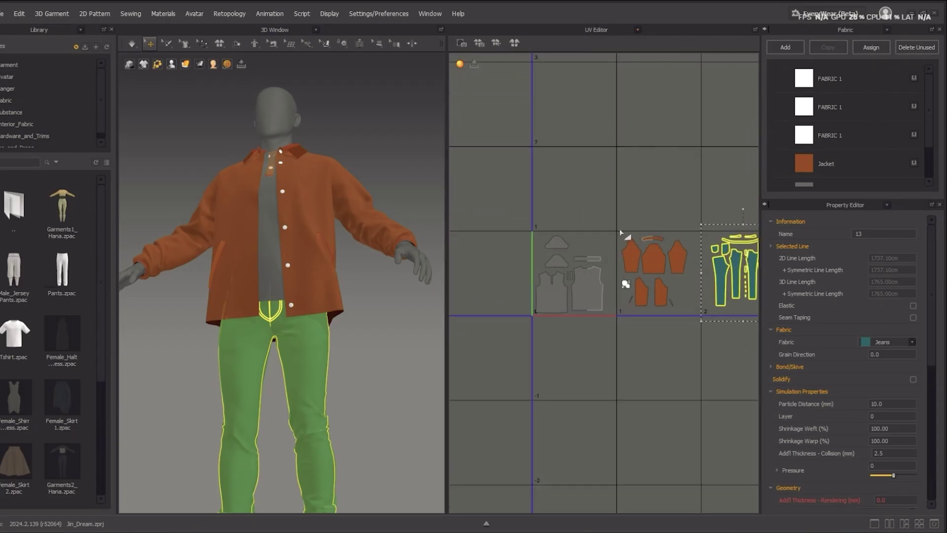
scroll(540, 240, down, 2)
drag(511, 211, 518, 251)
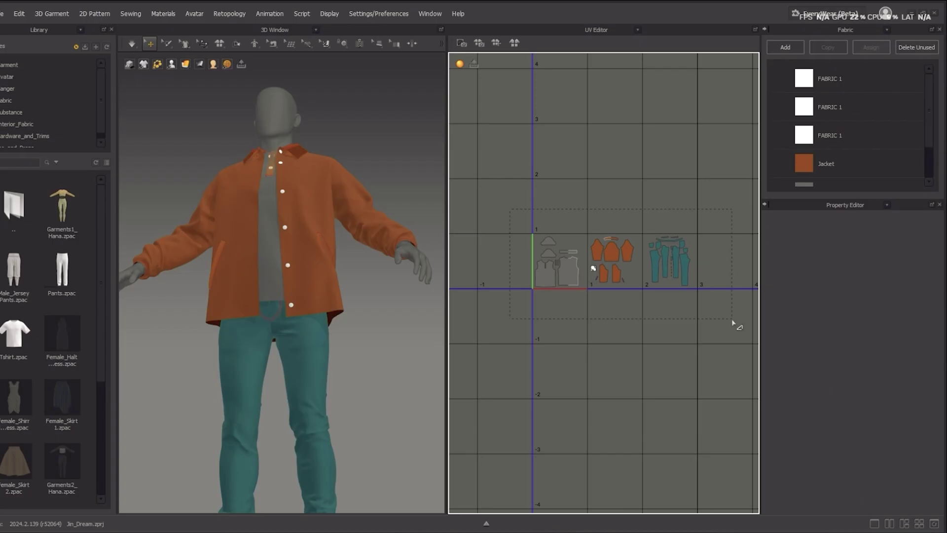
drag(733, 323, 733, 321)
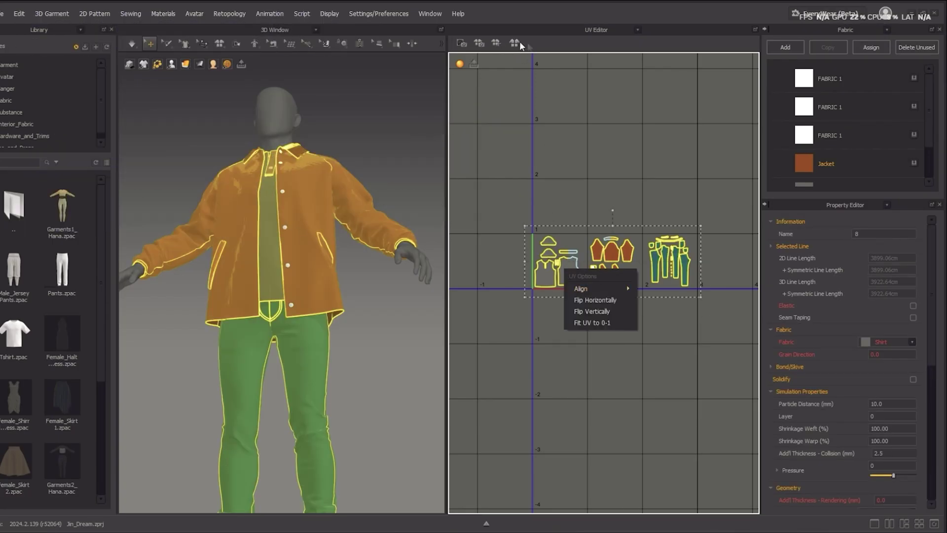
Pack the selected UV islands into the 0 to 1 area with a padding of 0.006, and undo the packing.
click(515, 44)
click(515, 44)
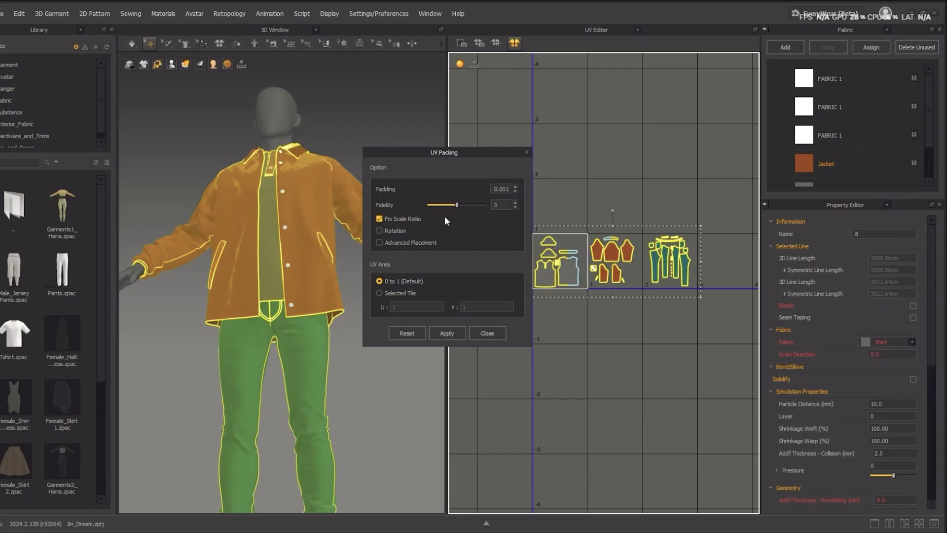
click(516, 187)
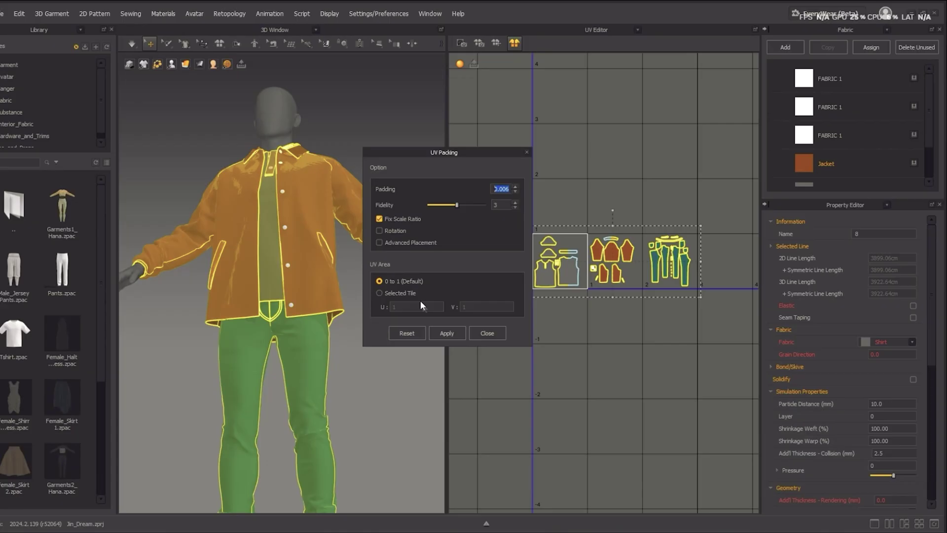
click(446, 333)
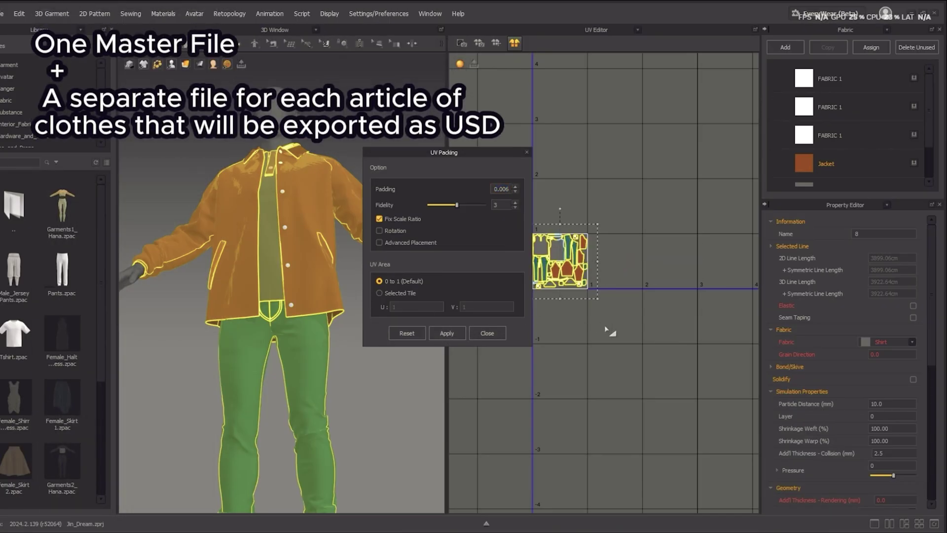
scroll(594, 270, up, 5)
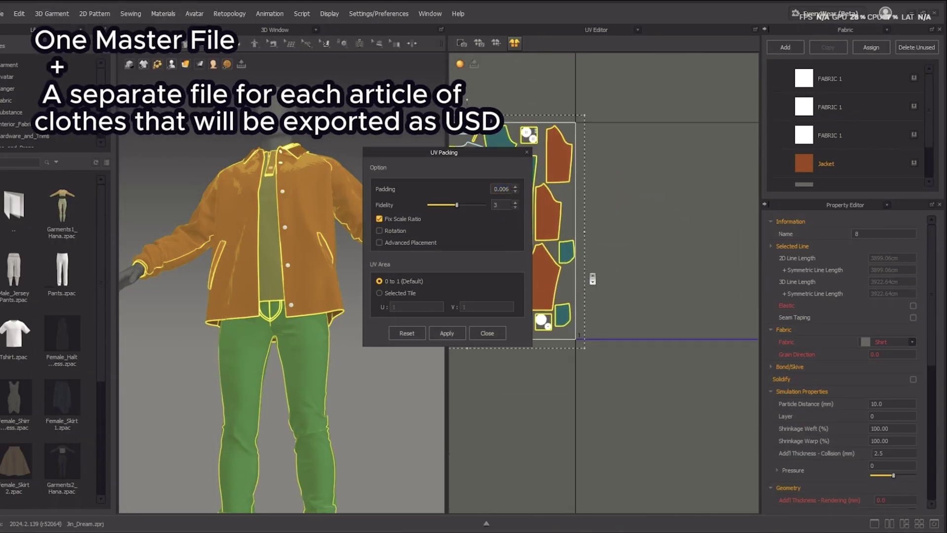
scroll(592, 279, down, 3)
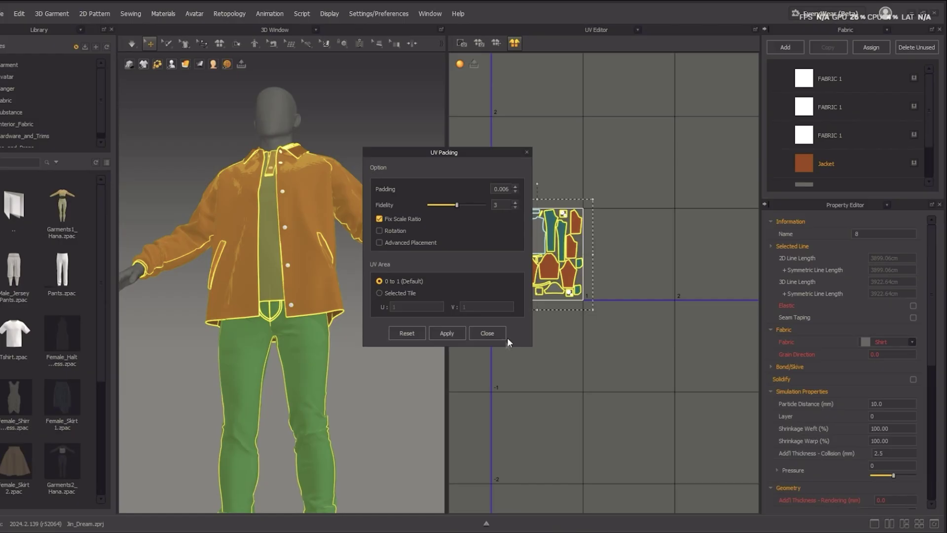
click(491, 333)
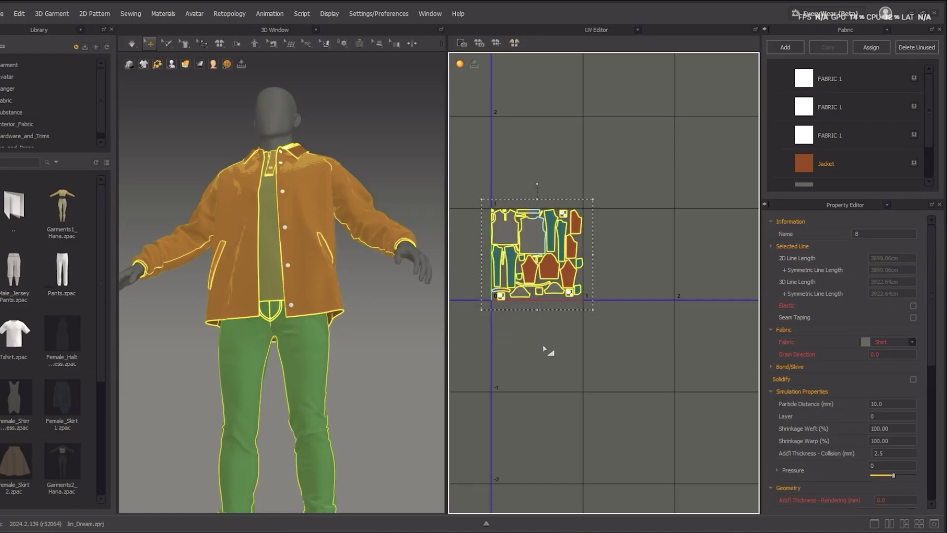
key(ctrl+z)
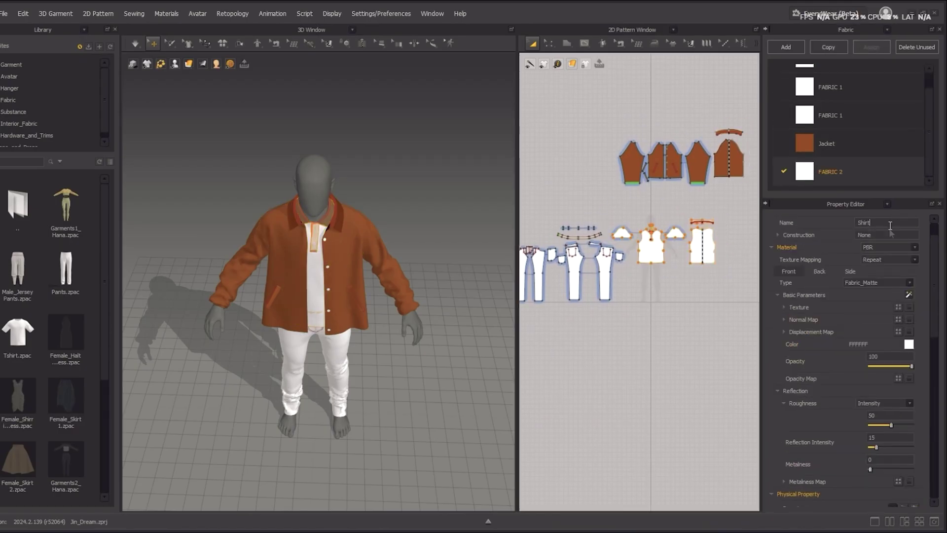
Assign a physical property preset to the Shirt fabric.
click(911, 288)
scroll(932, 444, down, 5)
drag(937, 457, 935, 360)
click(892, 327)
drag(877, 296, 873, 195)
click(720, 250)
Set the Shirt fabric's color to Gray 2.
scroll(848, 370, up, 5)
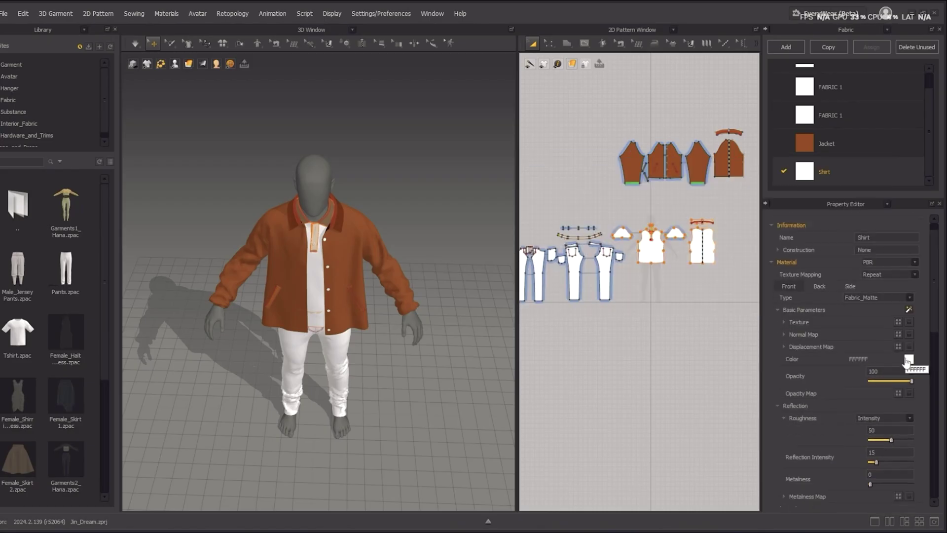
click(909, 359)
click(756, 231)
click(609, 426)
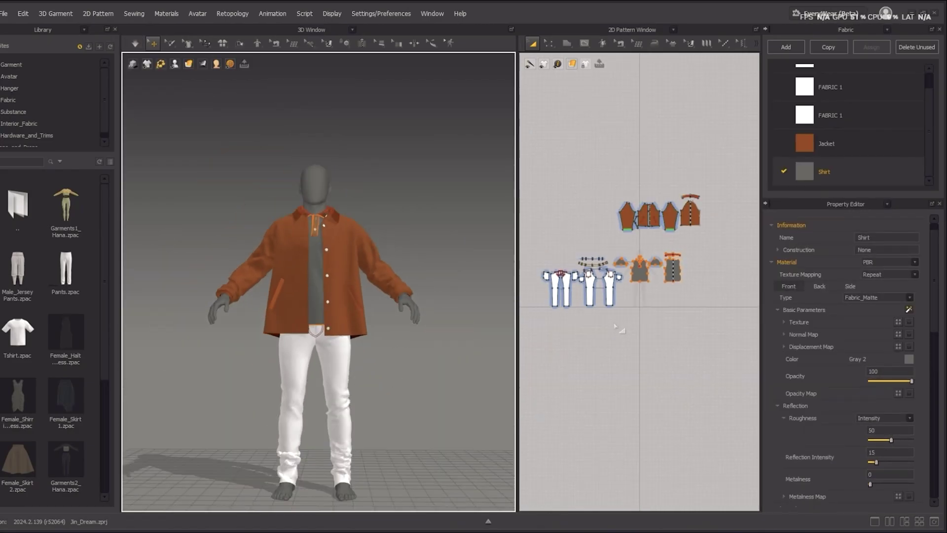
Select all jeans patterns, add a new fabric, assign it to them and name it Jeans.
click(629, 283)
scroll(628, 297, up, 5)
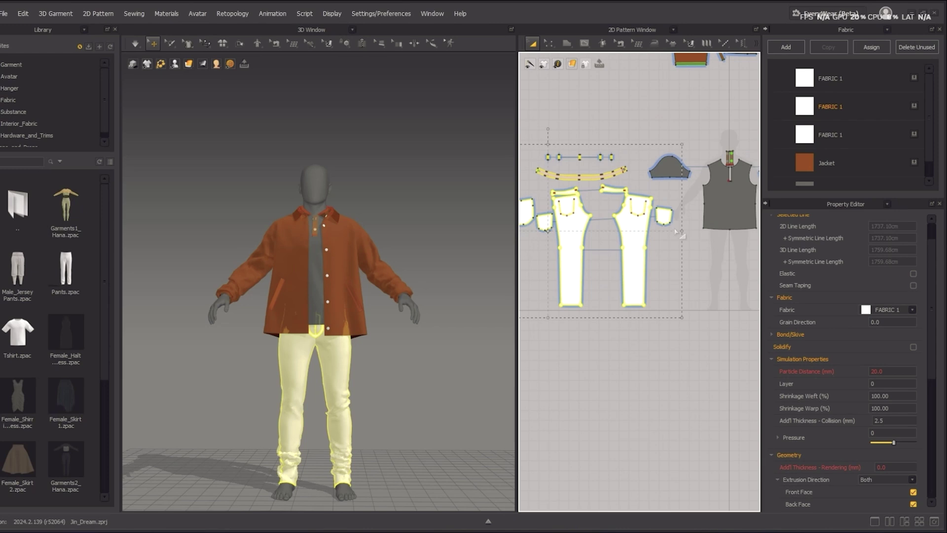
click(786, 47)
click(871, 48)
click(889, 238)
text(Jeans)
key(Return)
Set the Jeans fabric's color to Cyan 4.
scroll(848, 345, down, 3)
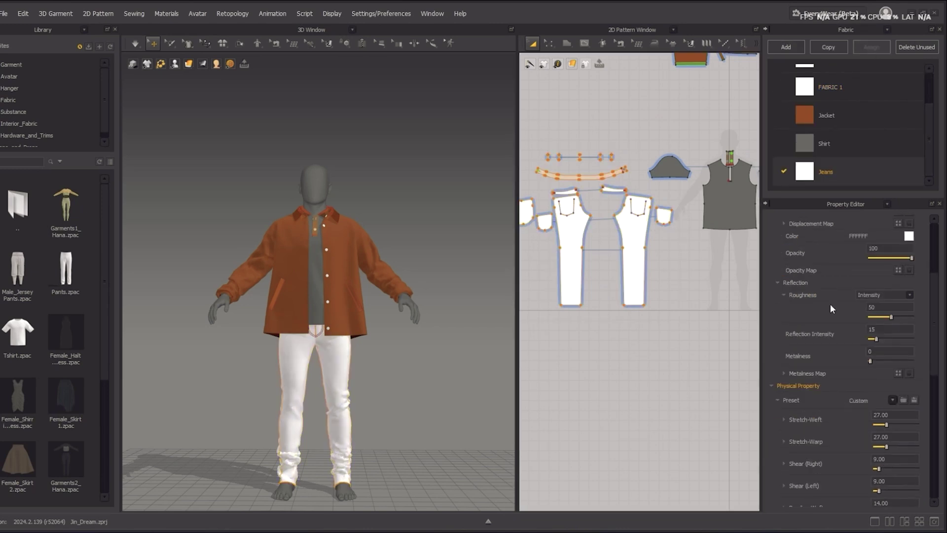
click(908, 236)
click(309, 282)
click(426, 382)
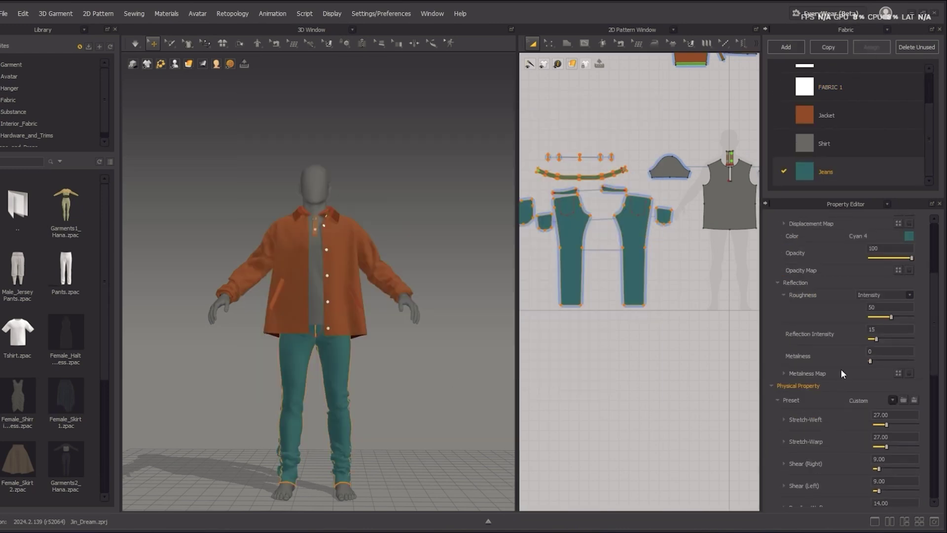
Apply the Denim_Stretch physical property preset to the Jeans fabric.
scroll(840, 369, down, 5)
scroll(840, 369, up, 3)
click(892, 302)
mouse_move(877, 348)
mouse_down()
mouse_move(876, 325)
mouse_move(876, 359)
mouse_up()
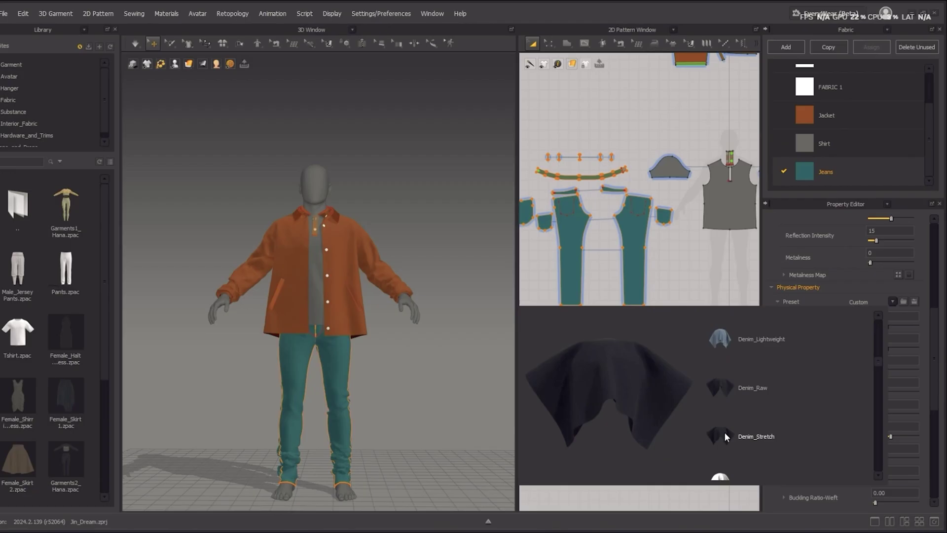
click(725, 434)
Run the simulation on the dressed avatar and select all garment patterns.
click(134, 43)
right_drag(194, 220, 203, 197)
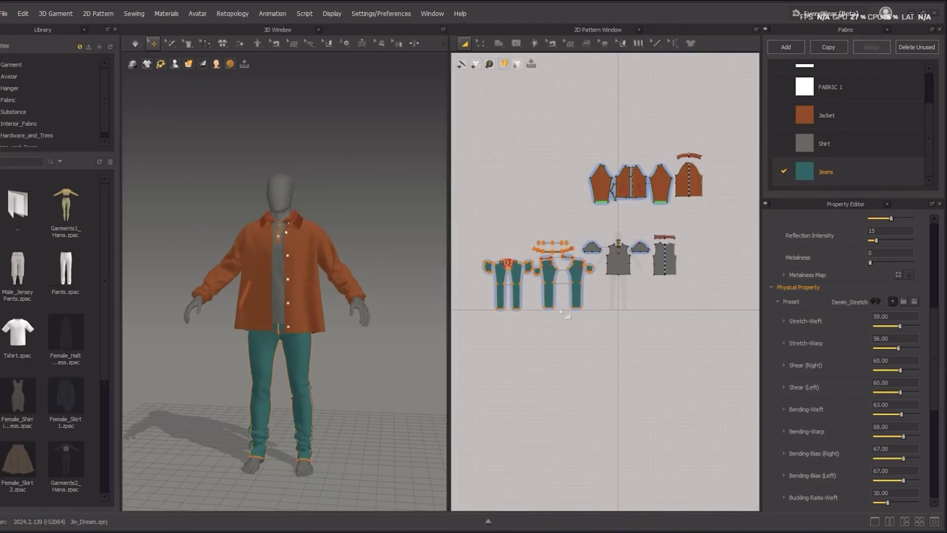
key(ctrl+a)
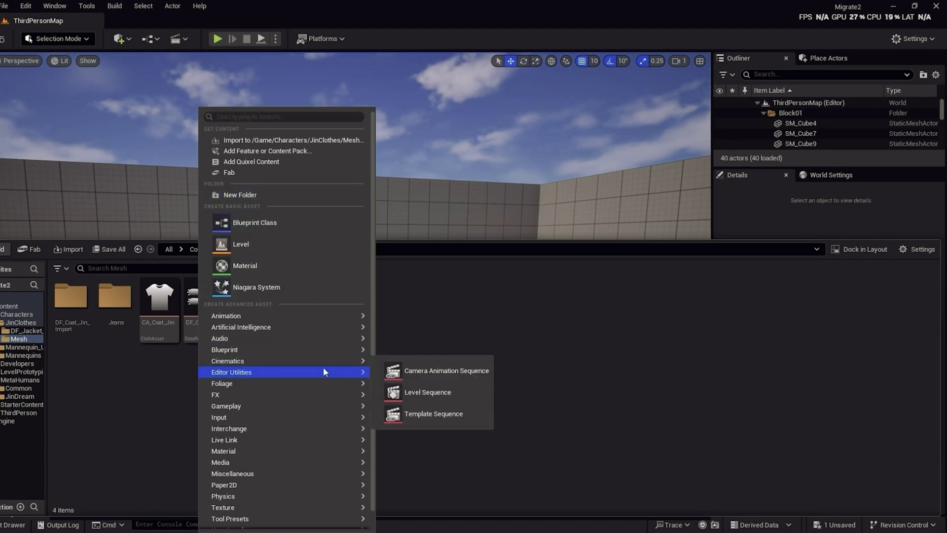
In Unreal Engine, create a Cloth Asset named CA_Jeans_Jin in the JinClothes Mesh folder.
mouse_move(349, 497)
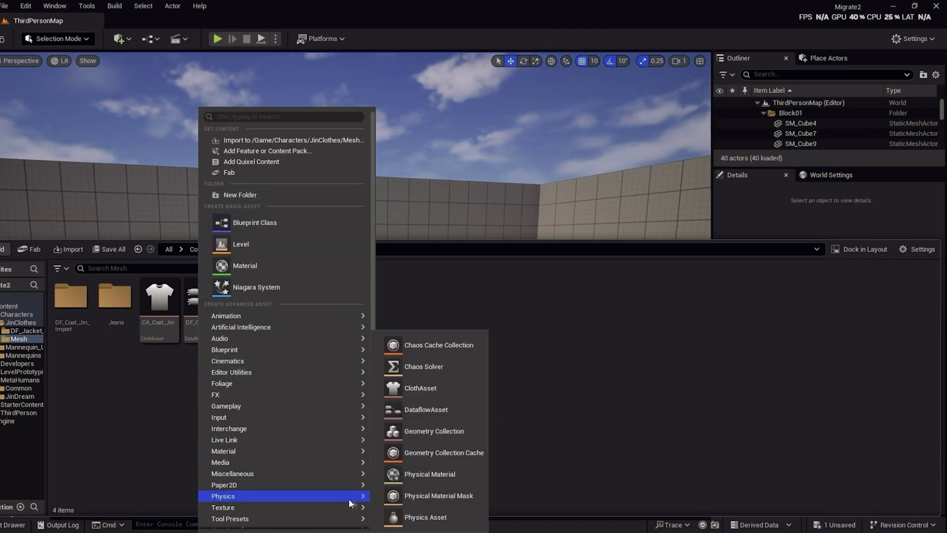
click(436, 387)
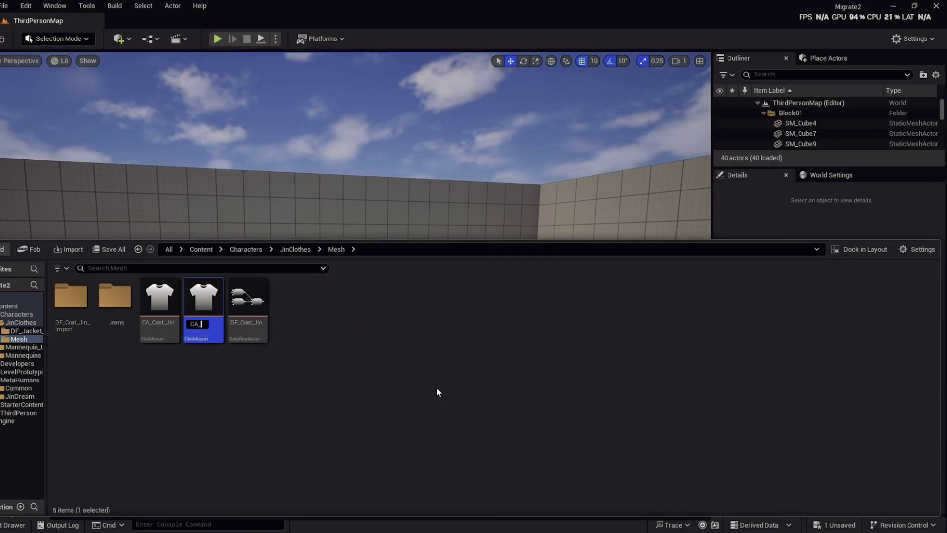
text(CA_Jeans_J)
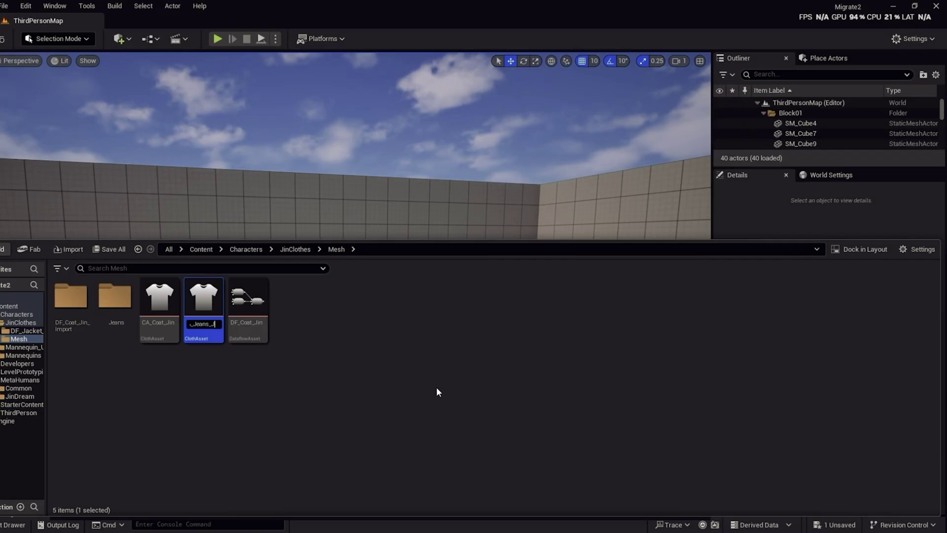
text(in)
key(Return)
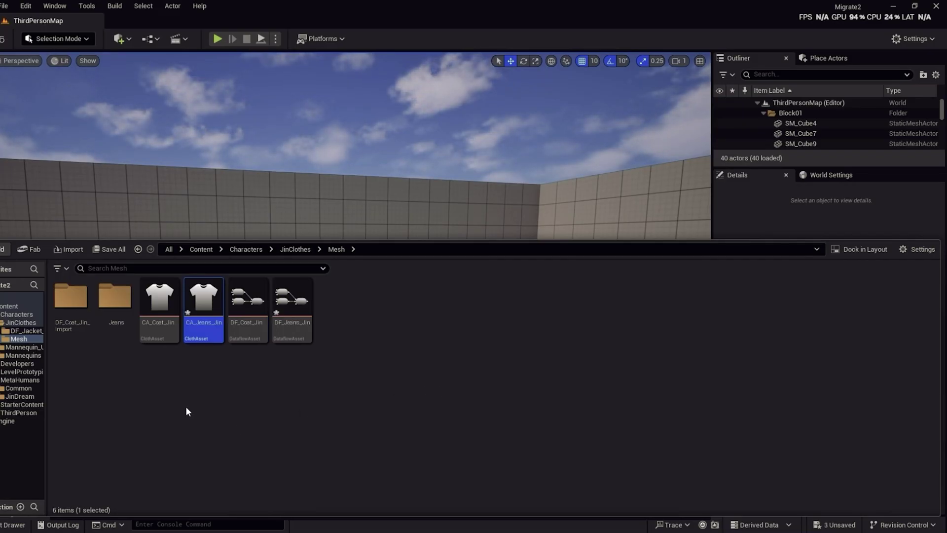
right_click(191, 407)
mouse_move(275, 370)
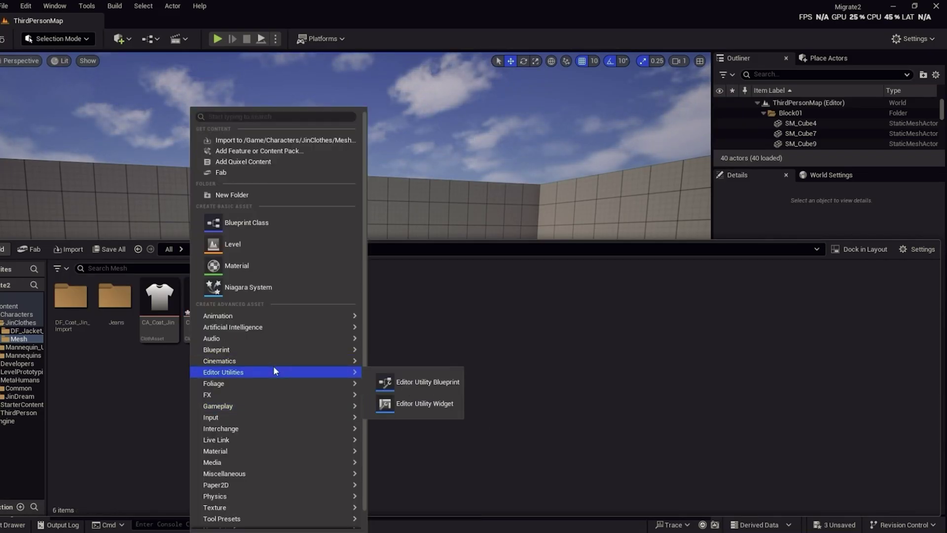
mouse_move(270, 497)
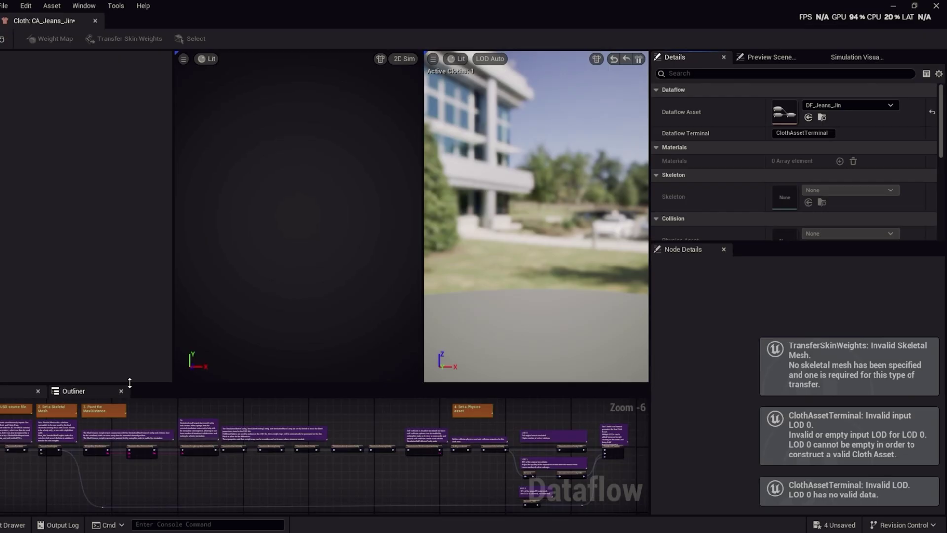
Enlarge the Dataflow graph of CA_Jeans_Jin and load the jeans USD file into its USDImport node.
drag(129, 384, 131, 291)
scroll(14, 385, up, 4)
scroll(15, 385, up, 3)
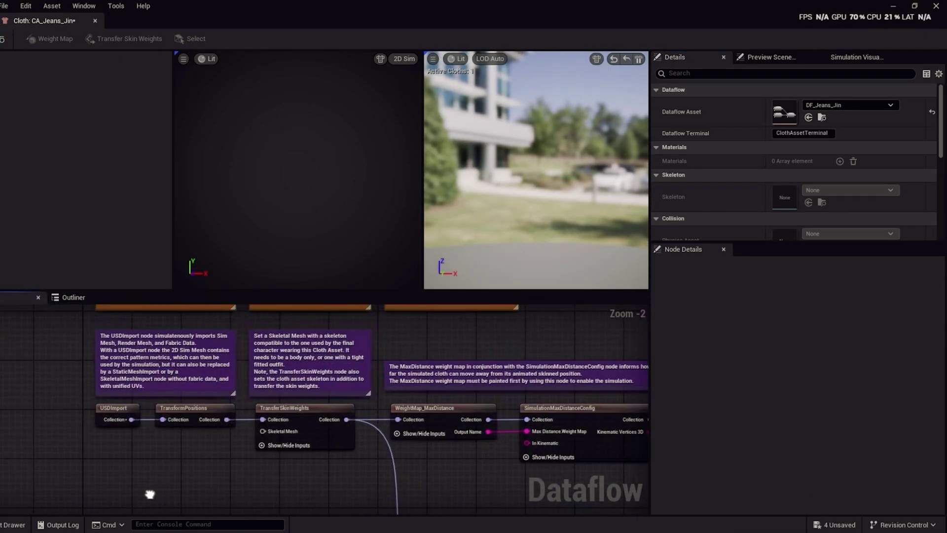
right_drag(77, 398, 21, 461)
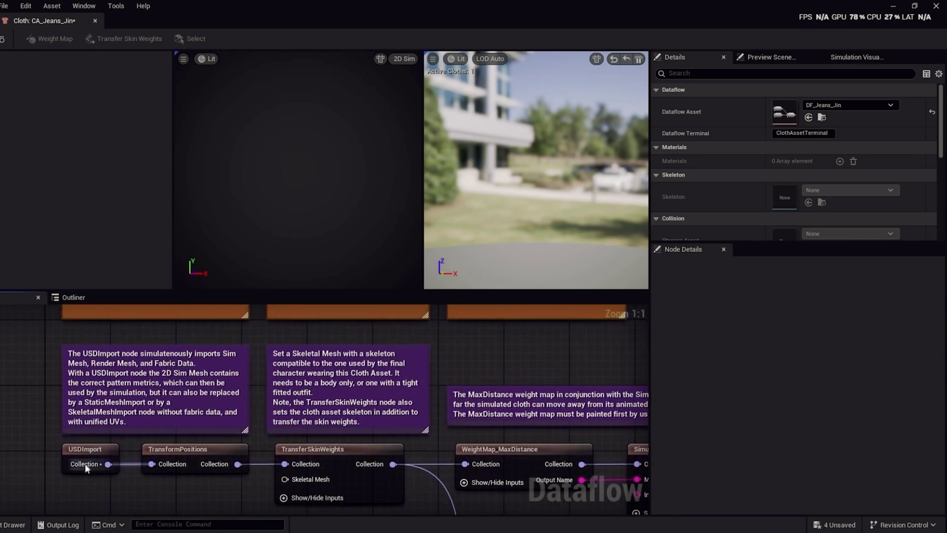
click(84, 449)
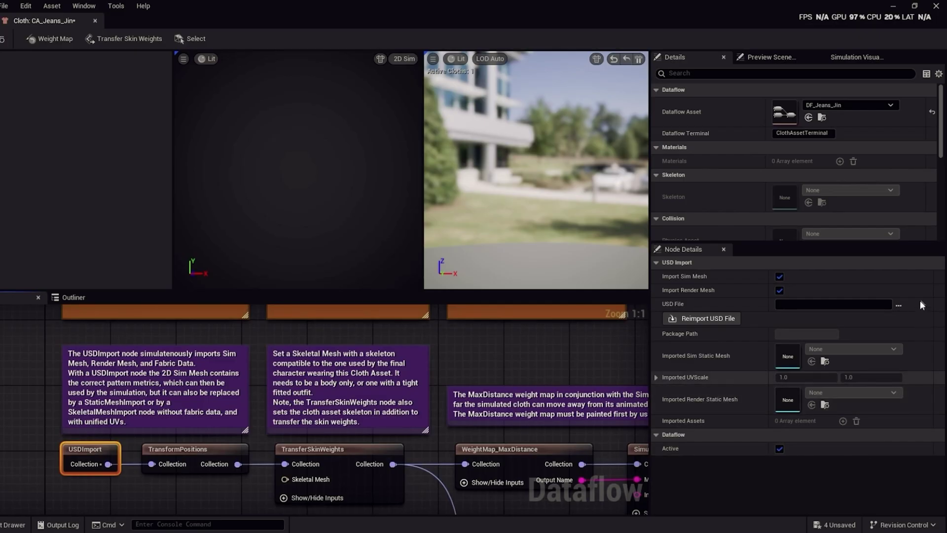
click(898, 305)
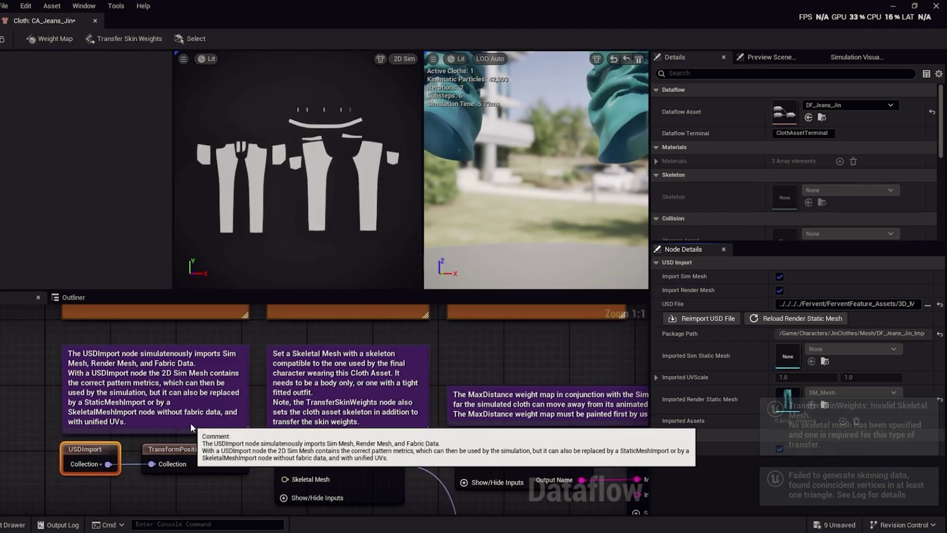
Assign the m_tal_nrw_body skeletal mesh to the TransferSkinWeights node of the jeans Dataflow.
scroll(282, 176, up, 2)
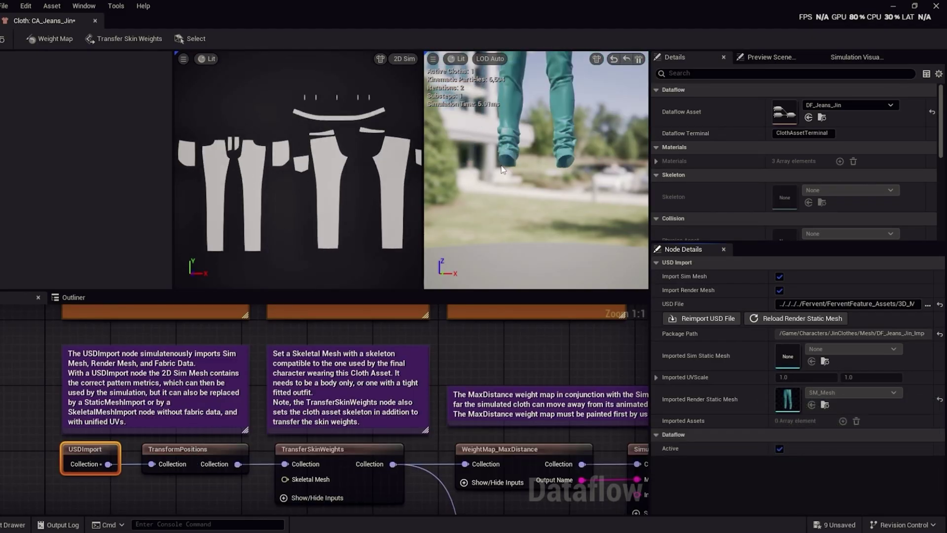
alt+drag(505, 166, 496, 217)
right_drag(505, 207, 505, 217)
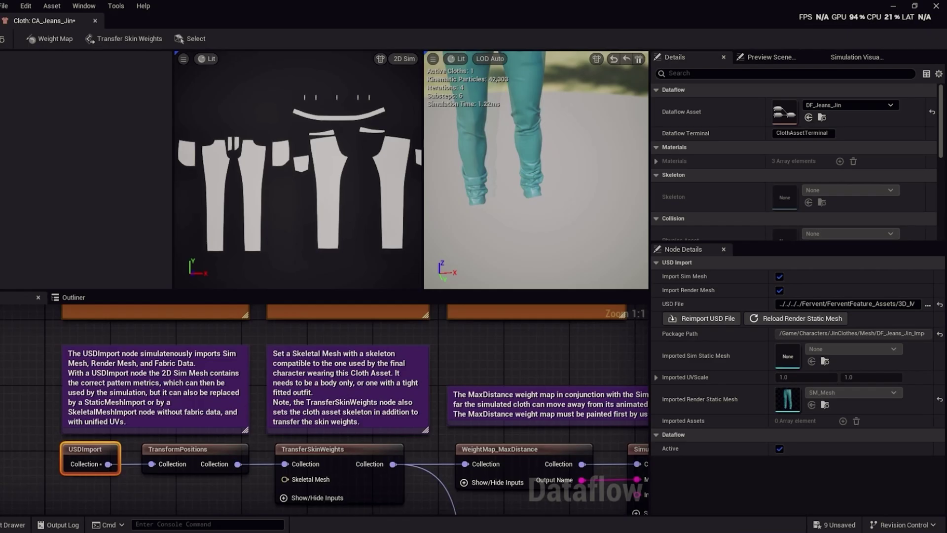
click(177, 449)
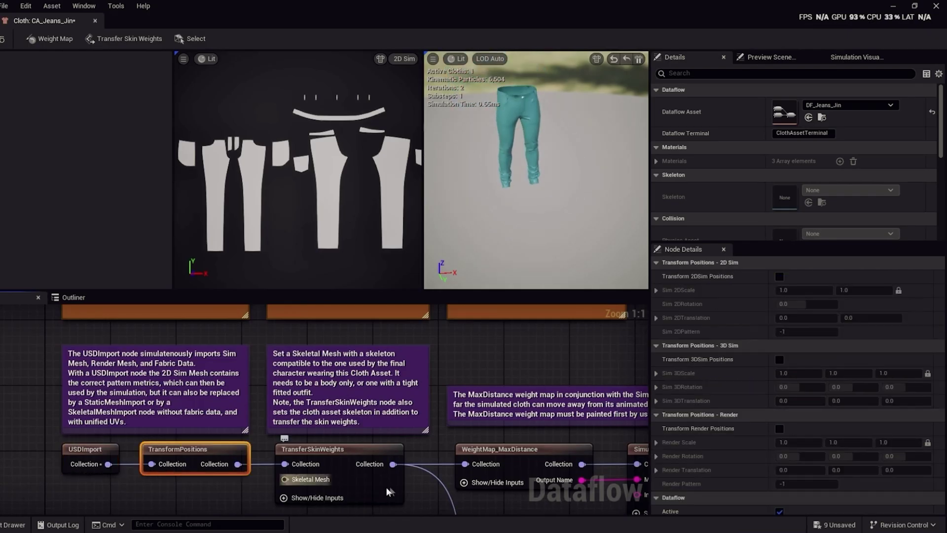
double_click(318, 449)
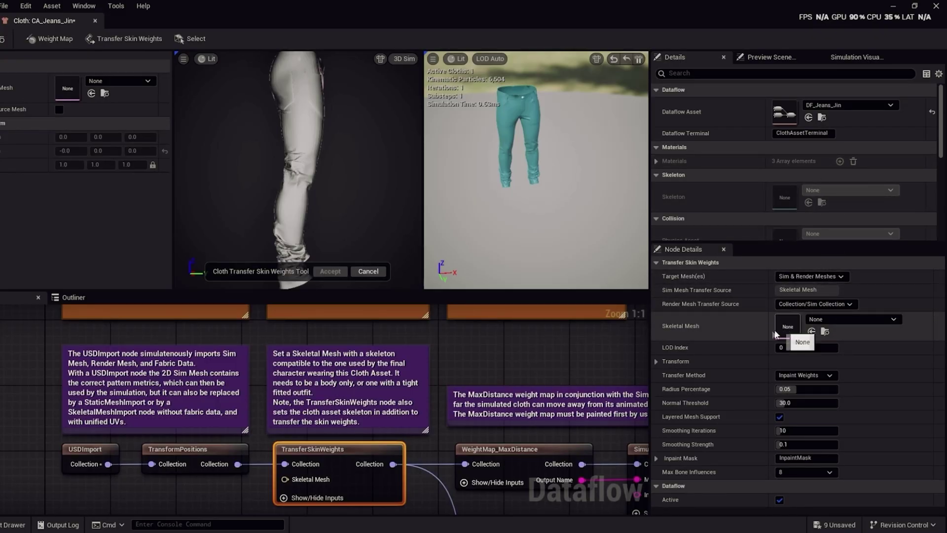
click(893, 319)
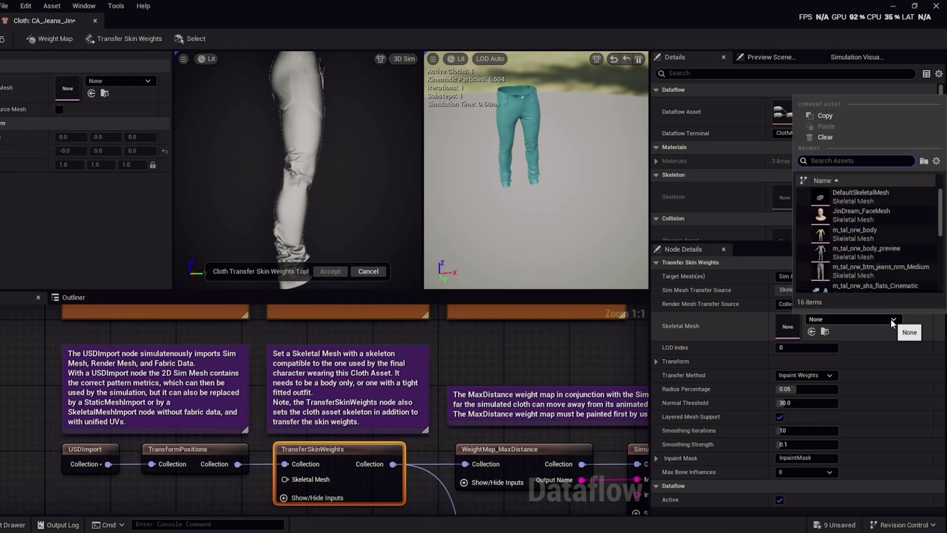
click(871, 232)
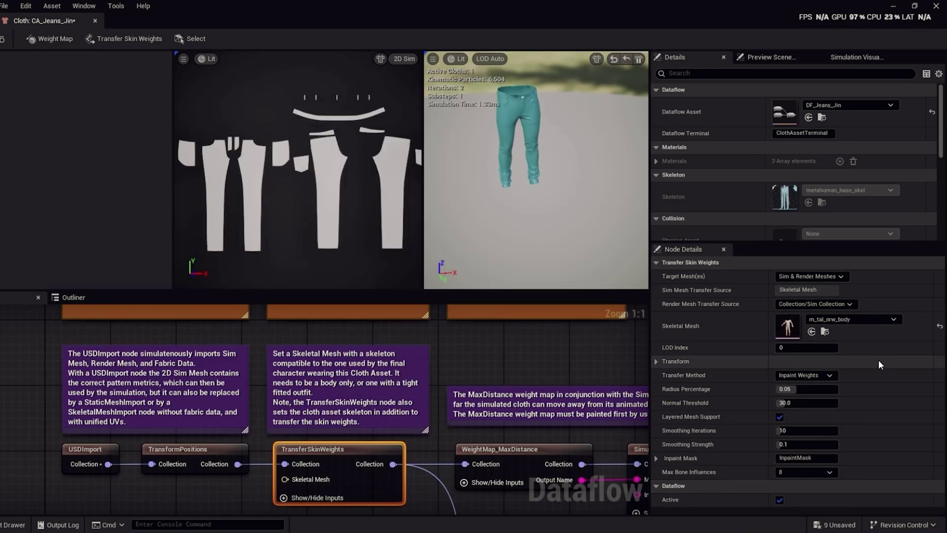
Open the jeans' MaxDistance weight map for painting and inspect the 2D patterns and the 3D jeans.
double_click(498, 448)
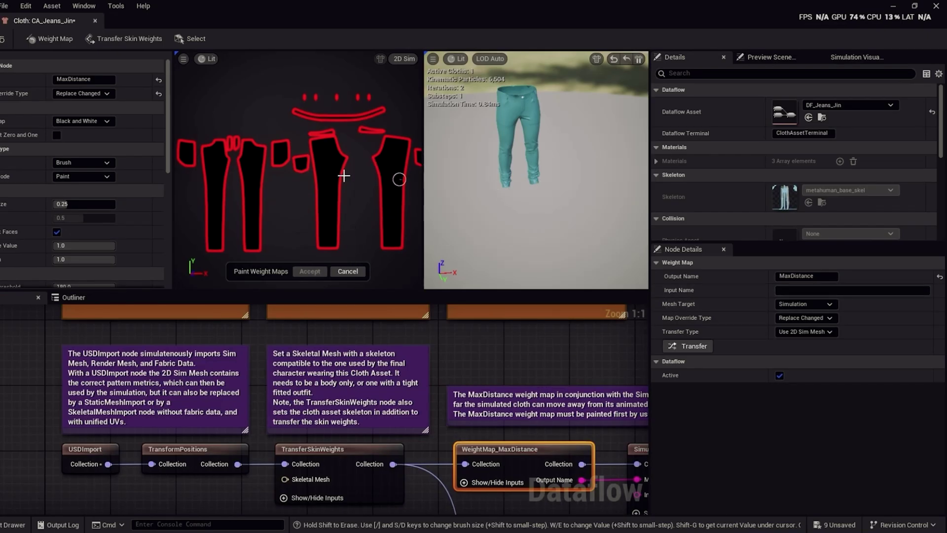
scroll(344, 175, down, 2)
scroll(492, 169, up, 3)
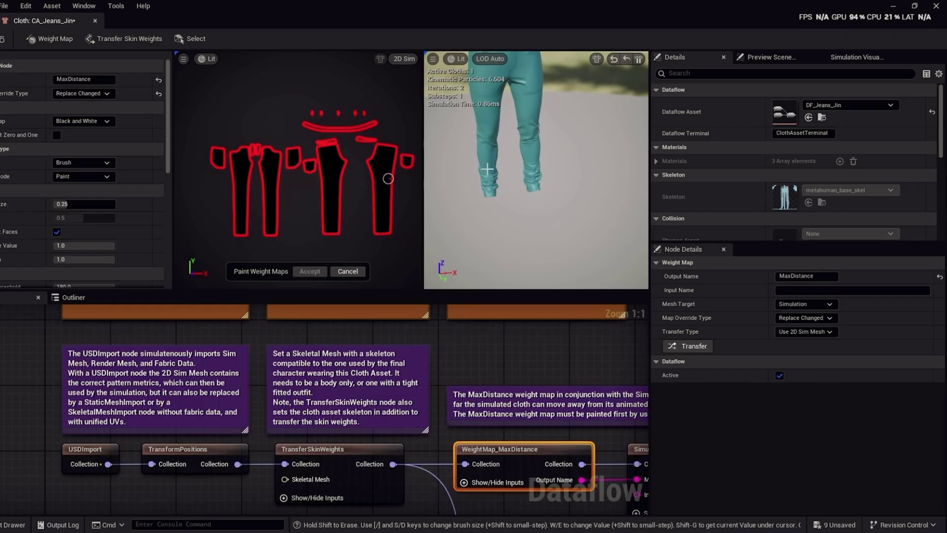
scroll(486, 170, down, 3)
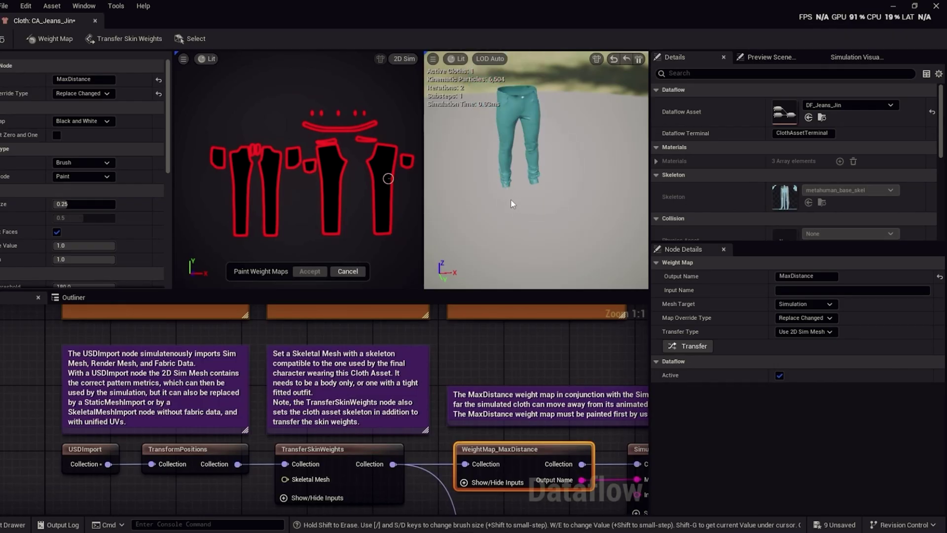
alt+drag(521, 203, 516, 154)
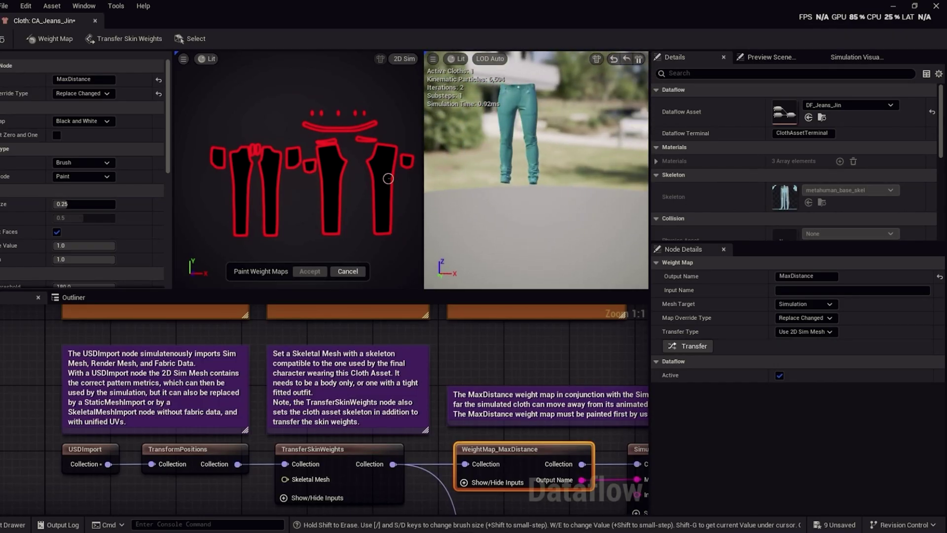
click(337, 449)
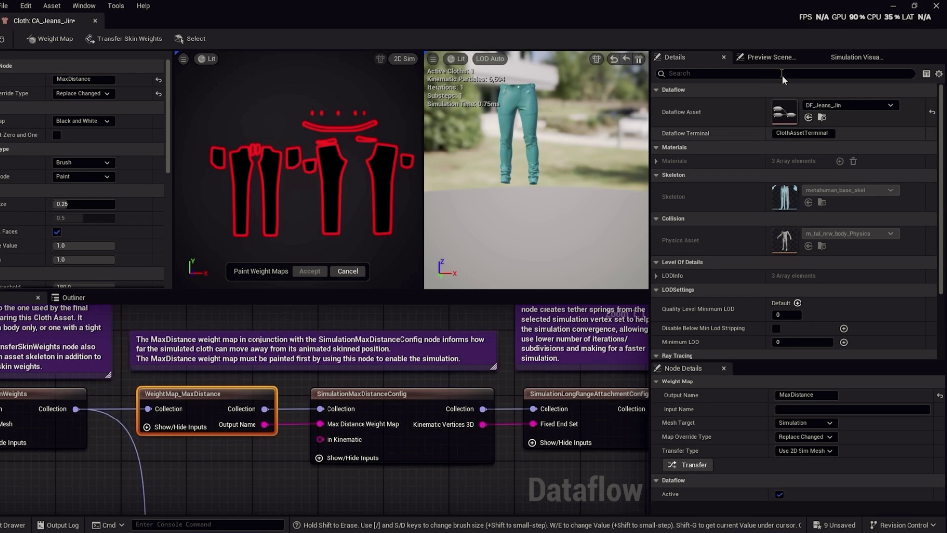
Set up the jeans preview scene with the MM_Walk_Fwd animation and the m_tal_nrw_body skeletal mesh.
click(769, 57)
click(892, 162)
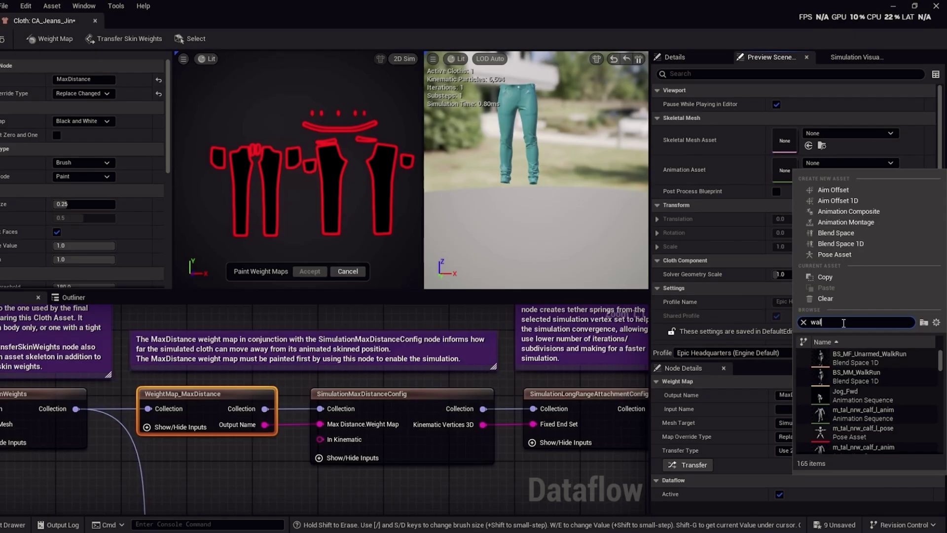
text(walk)
click(857, 414)
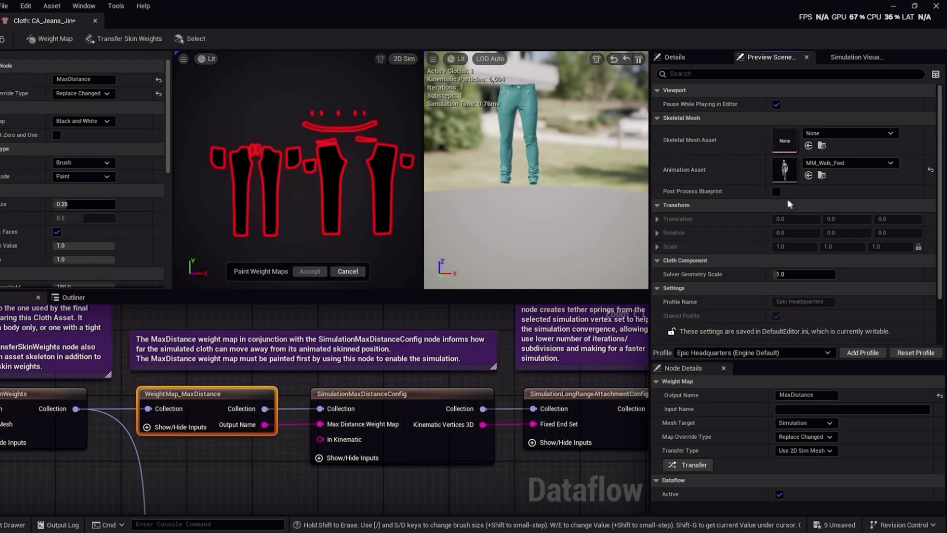
click(887, 134)
click(857, 272)
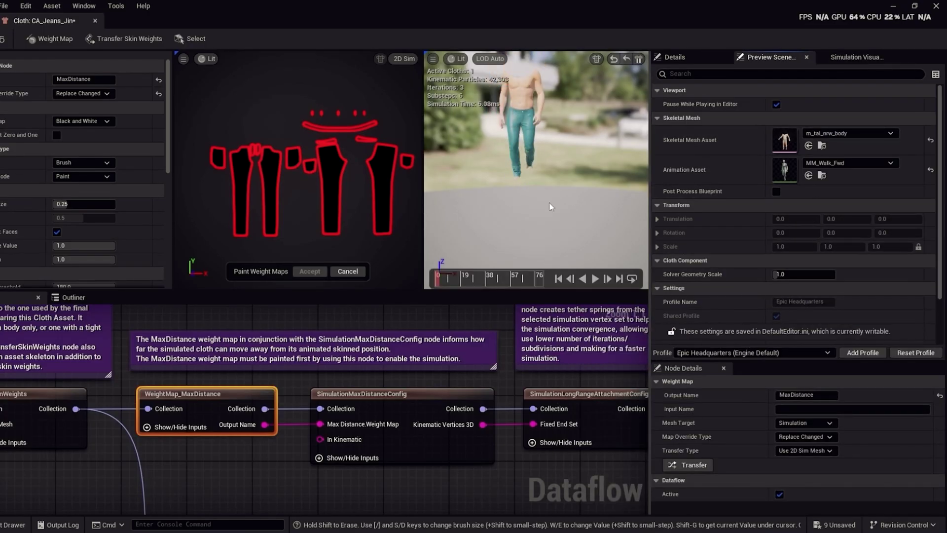
Play the walk animation and examine how the jeans follow the body from close up.
scroll(553, 183, up, 6)
middle_drag(553, 182, 543, 111)
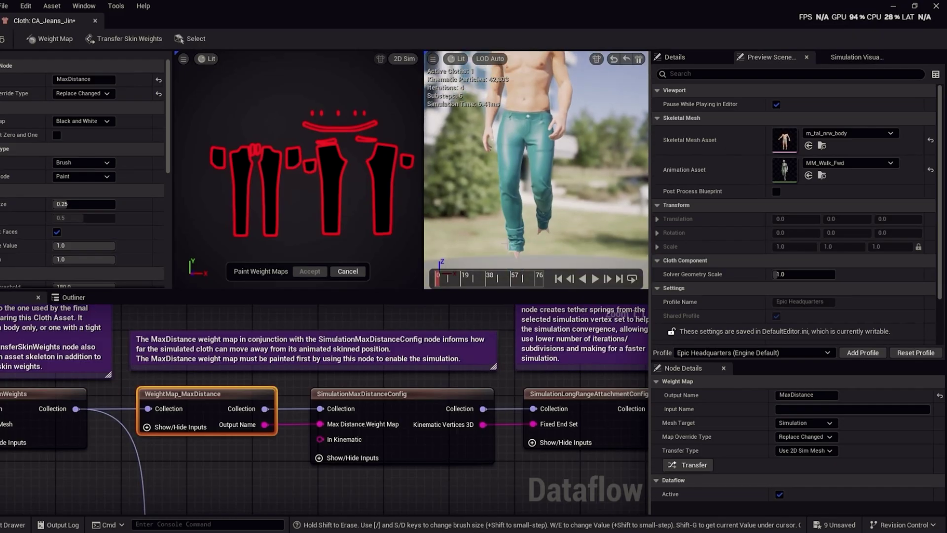
click(596, 279)
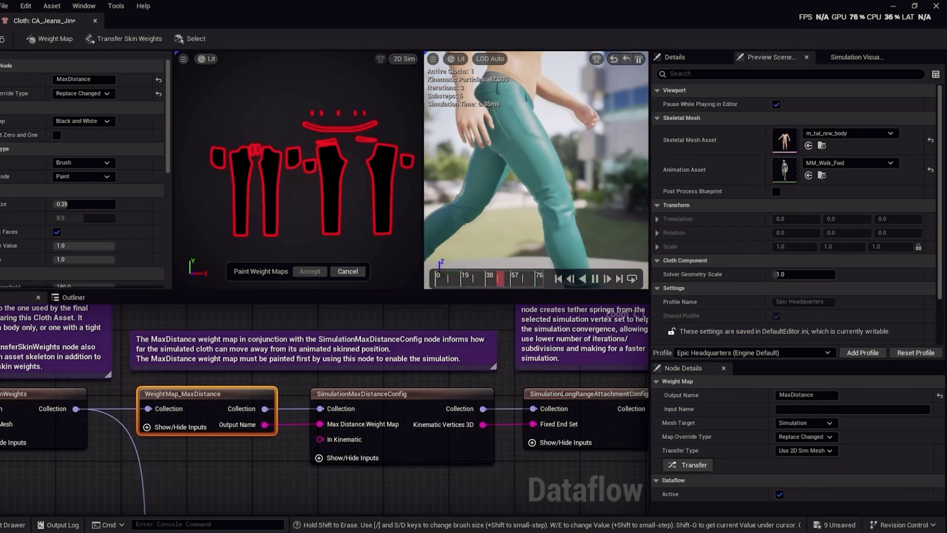
right_drag(562, 241, 545, 256)
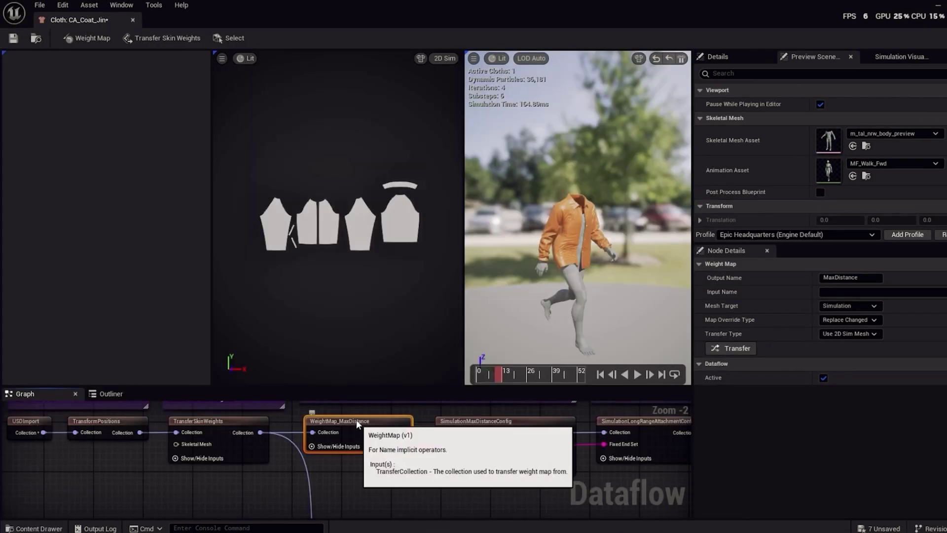
In CA_Coat_Jin, open the MaxDistance weight map for painting with the Brush action and an attribute value of 0.004.
double_click(356, 420)
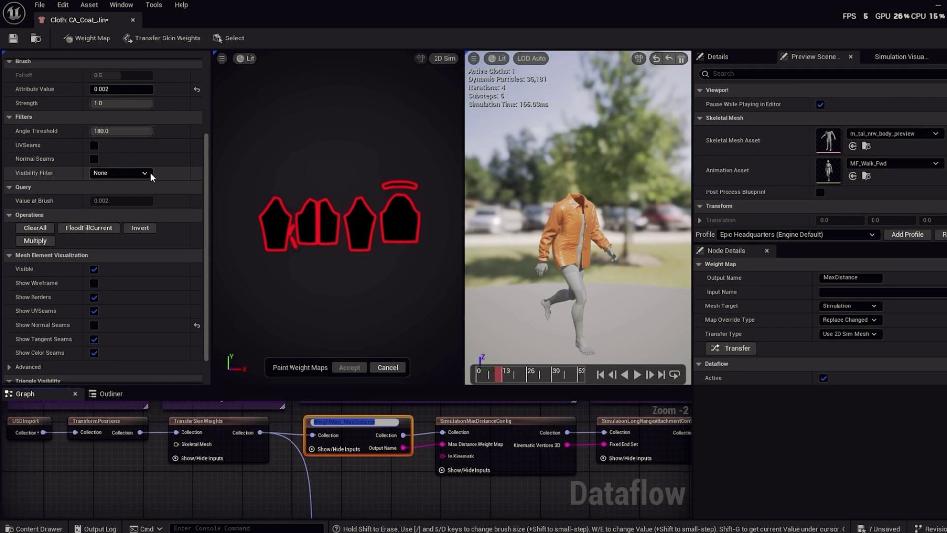
scroll(157, 167, up, 4)
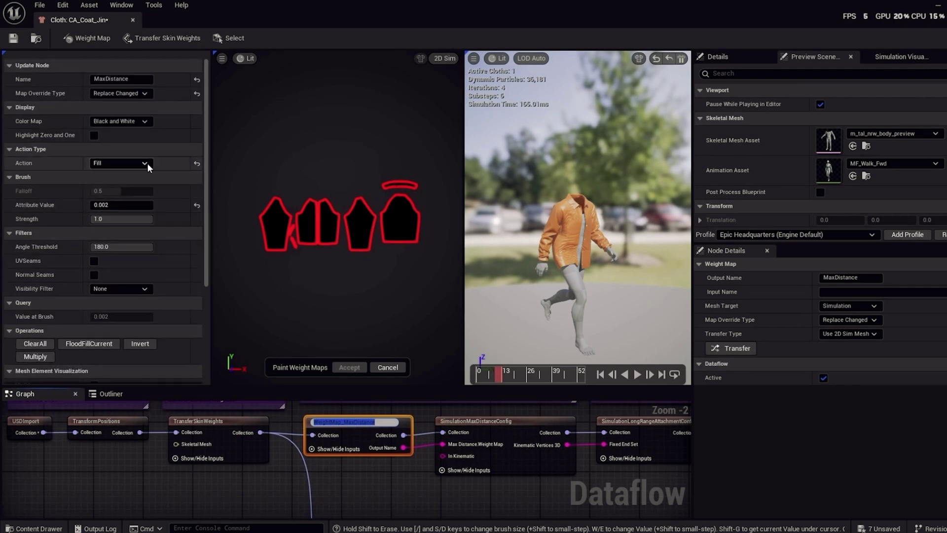
click(147, 163)
click(128, 175)
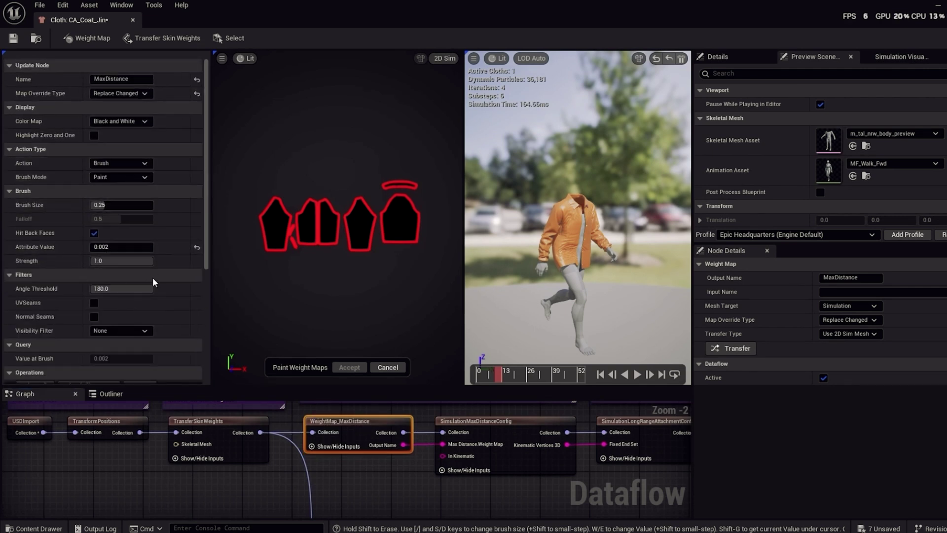
click(122, 249)
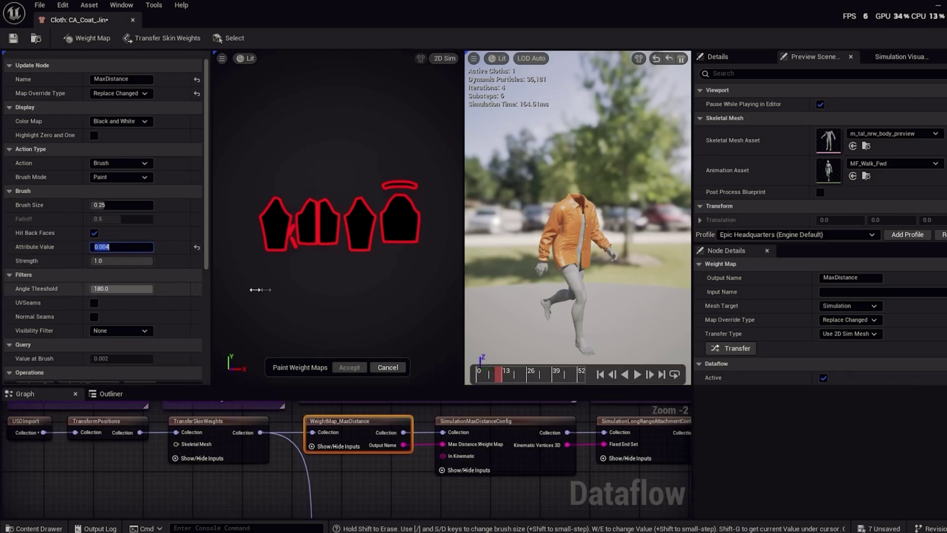
Paint the 0.004 MaxDistance value over the lower parts of the coat's two front panels.
scroll(339, 233, up, 5)
scroll(354, 231, up, 2)
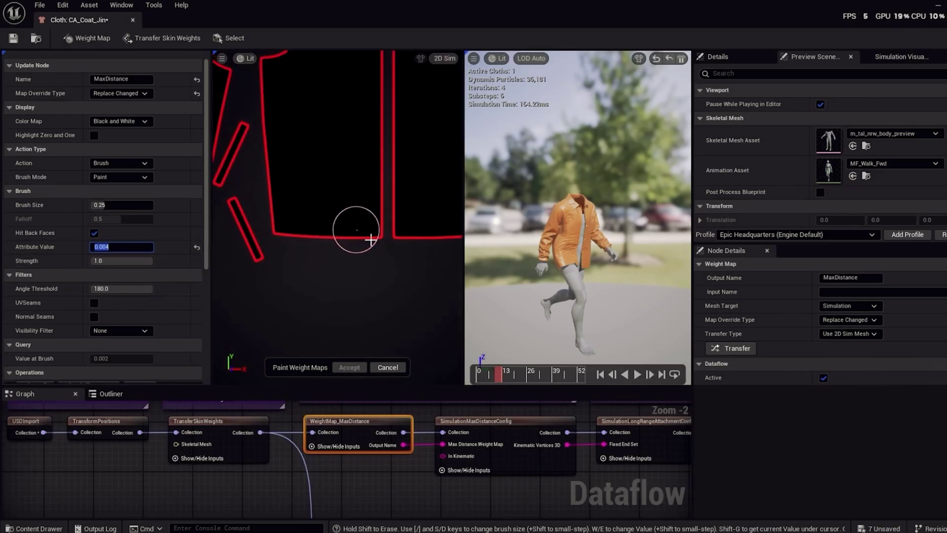
drag(351, 237, 305, 228)
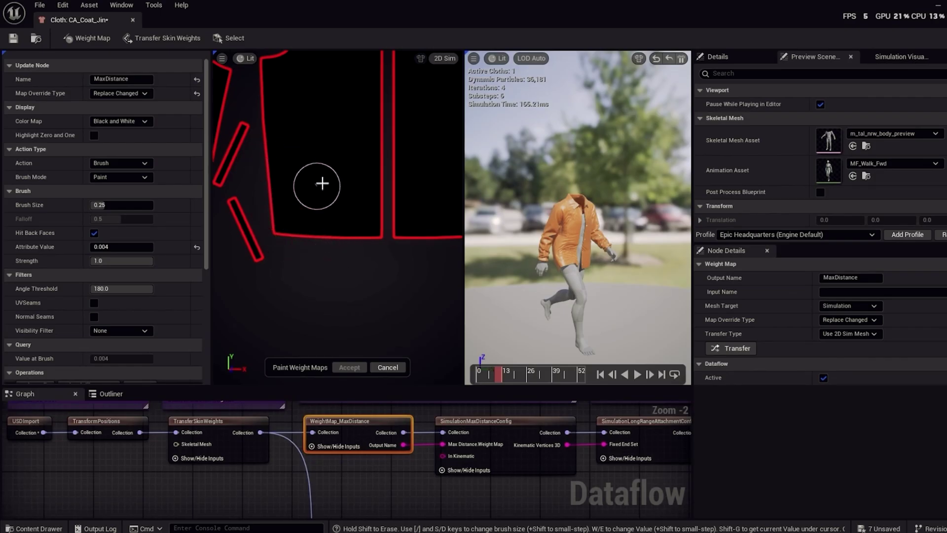
drag(342, 180, 315, 224)
scroll(314, 226, down, 3)
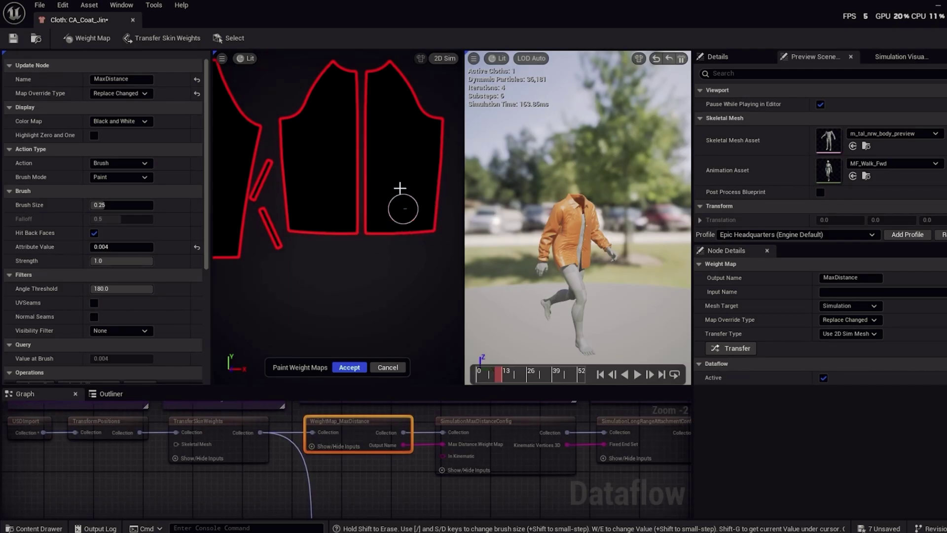
scroll(390, 234, down, 3)
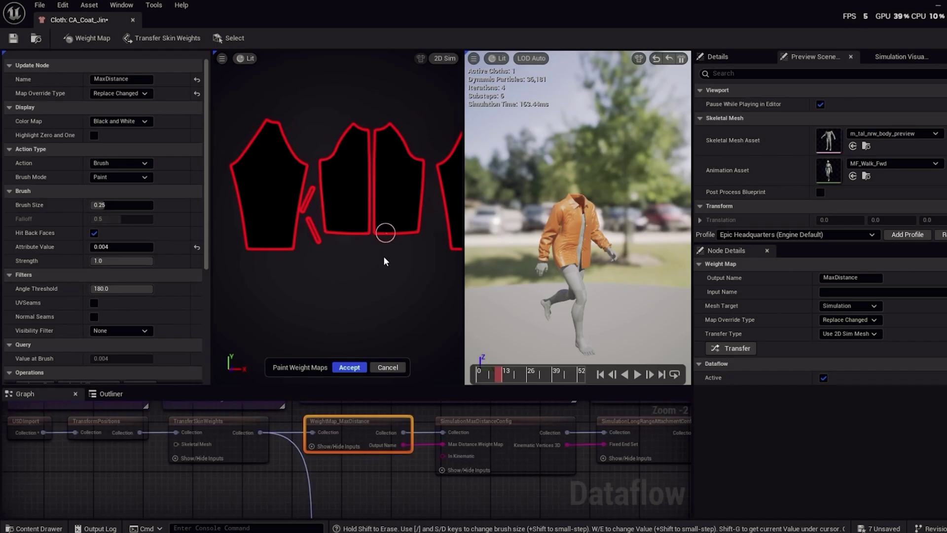
Set the attribute value to 0.01 and paint along the bottom hem of the coat's back panel.
right_drag(389, 256, 266, 262)
right_drag(379, 281, 283, 290)
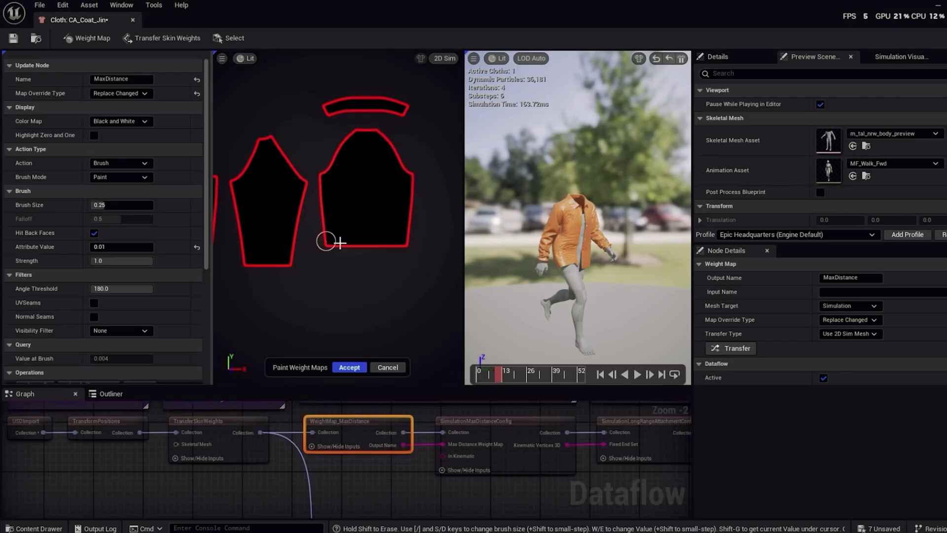
scroll(339, 254, up, 2)
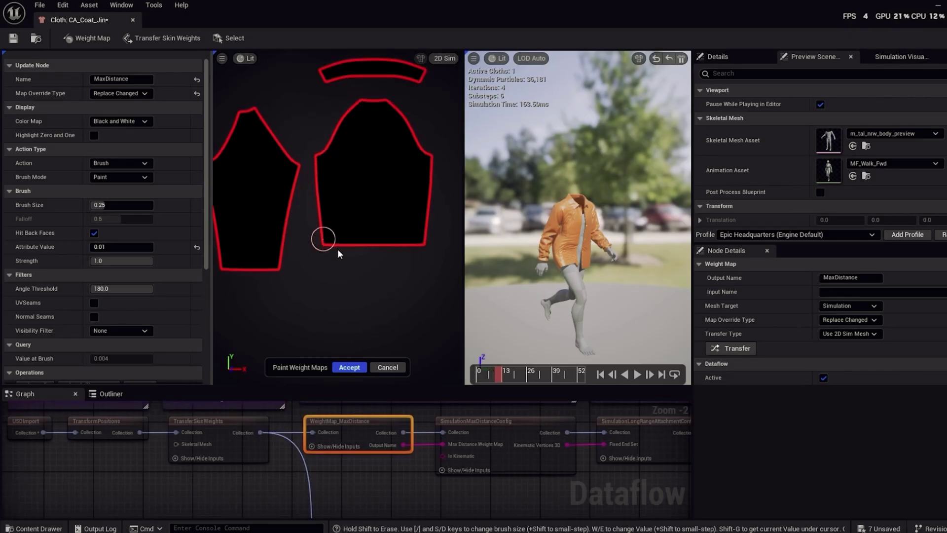
scroll(325, 242, up, 3)
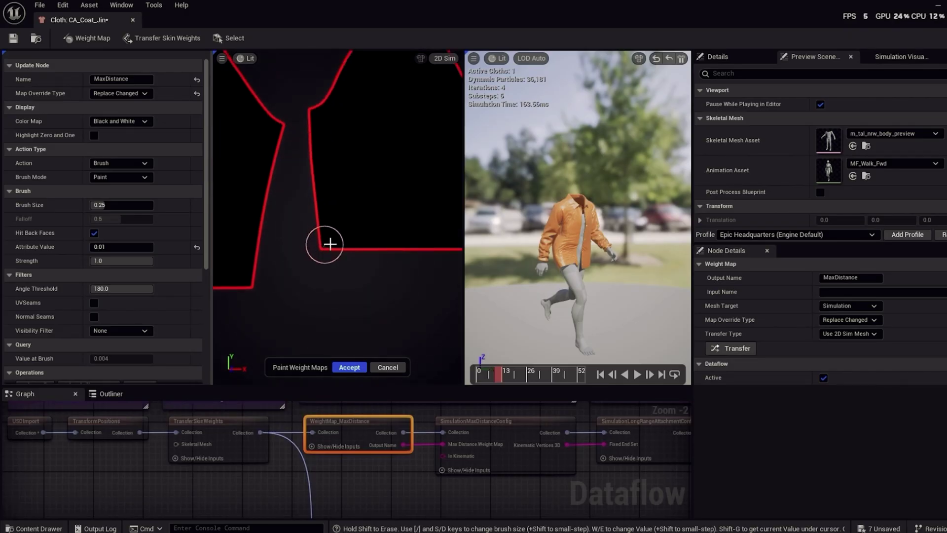
scroll(388, 255, down, 2)
scroll(389, 255, up, 3)
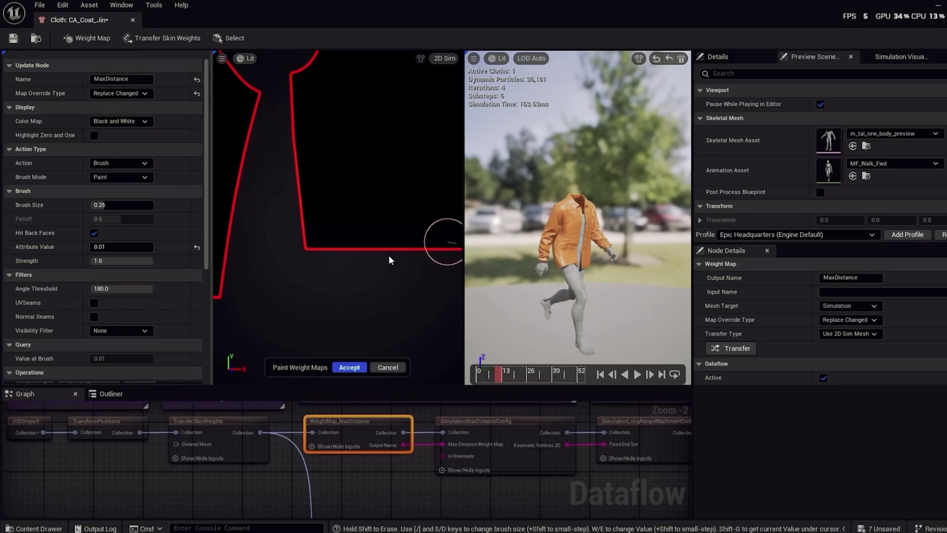
right_drag(389, 256, 315, 266)
scroll(315, 266, down, 3)
Smooth the painted coat hems using the Smooth brush mode at size 0.357998 and accept the weight map.
click(145, 177)
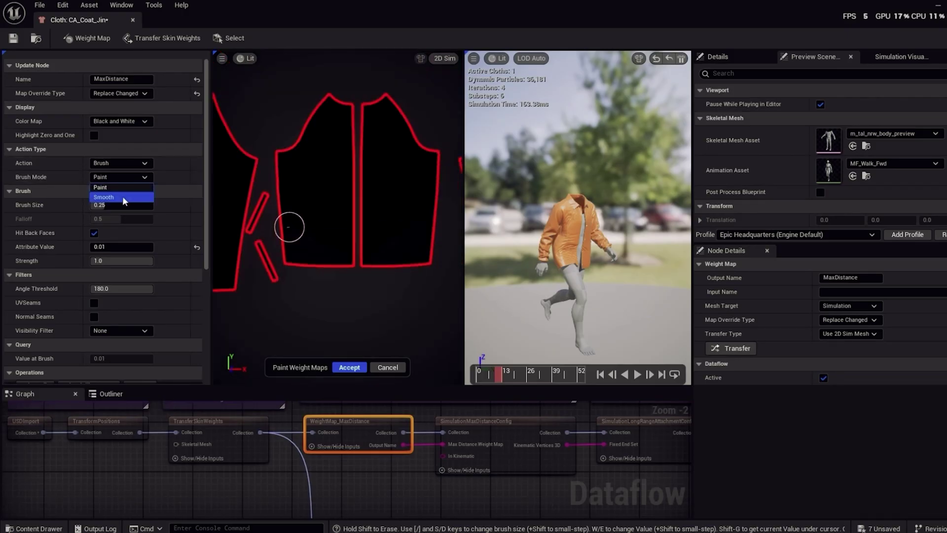
click(122, 196)
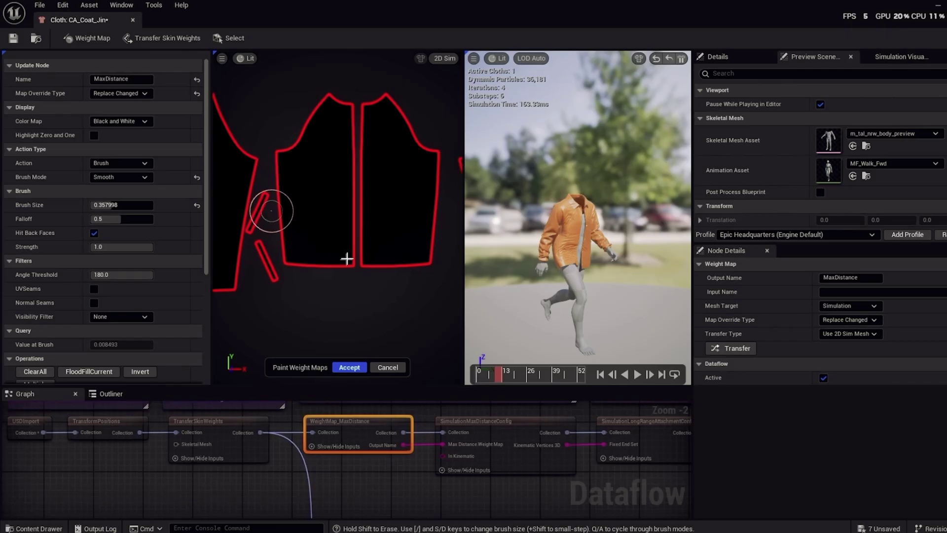
scroll(347, 261, down, 2)
right_drag(359, 288, 115, 288)
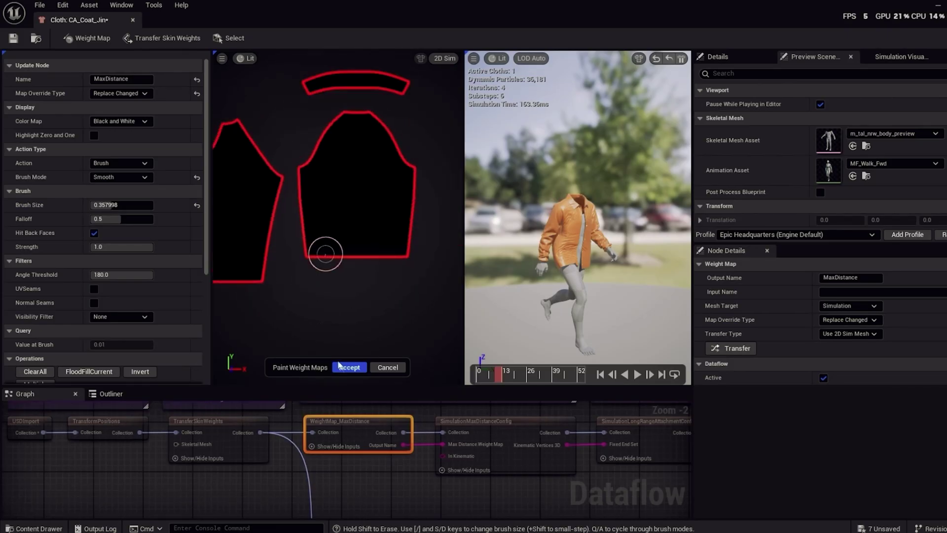
click(349, 368)
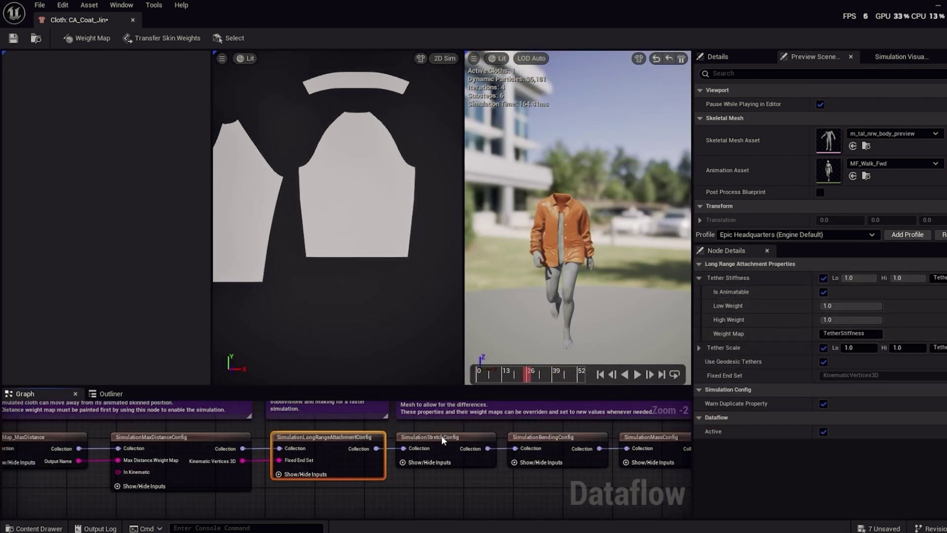
Set the Rest Angle Type of the coat's SimulationBendingConfig node to Flatness Ratio.
click(443, 439)
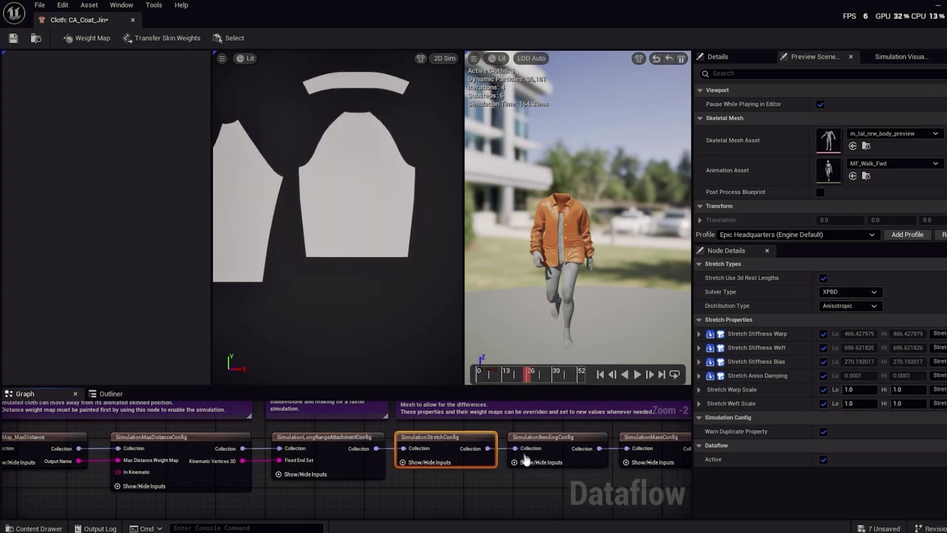
click(556, 439)
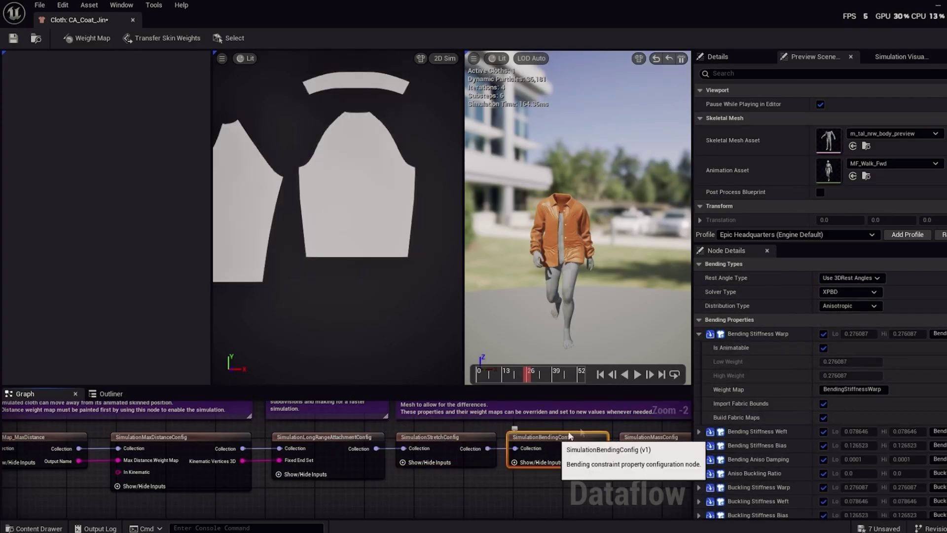
click(877, 277)
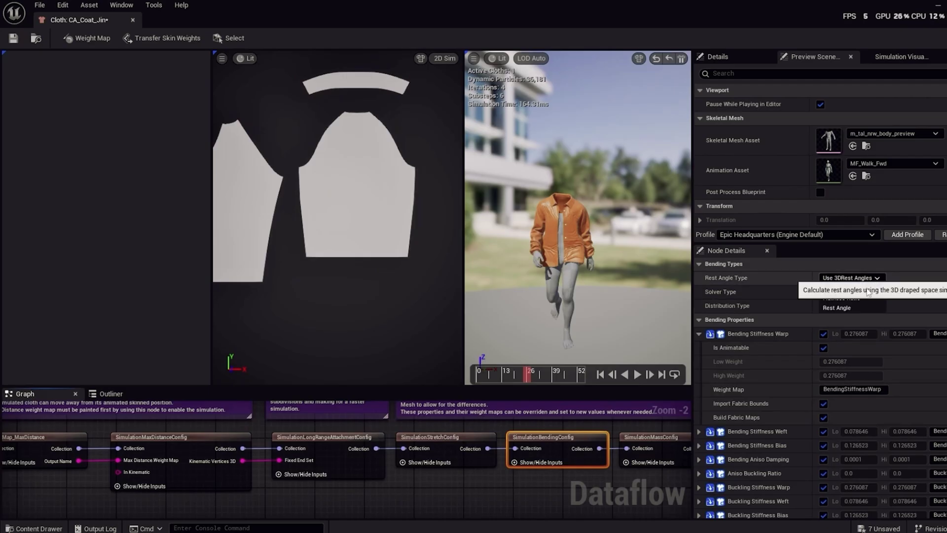
click(856, 297)
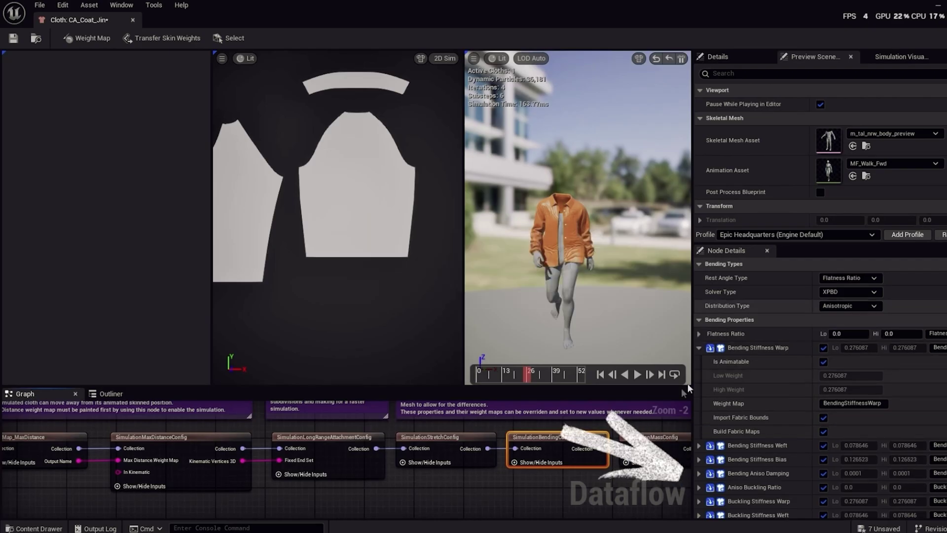
Play the walk animation to check how the coat simulates, pause it, and inspect the SimulationMaxDistanceConfig node's properties.
click(637, 374)
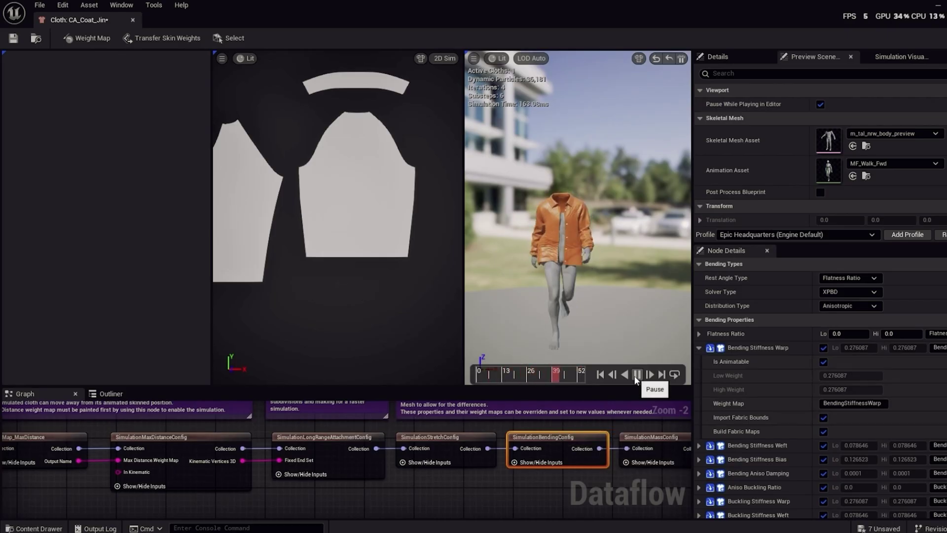
click(637, 374)
click(645, 439)
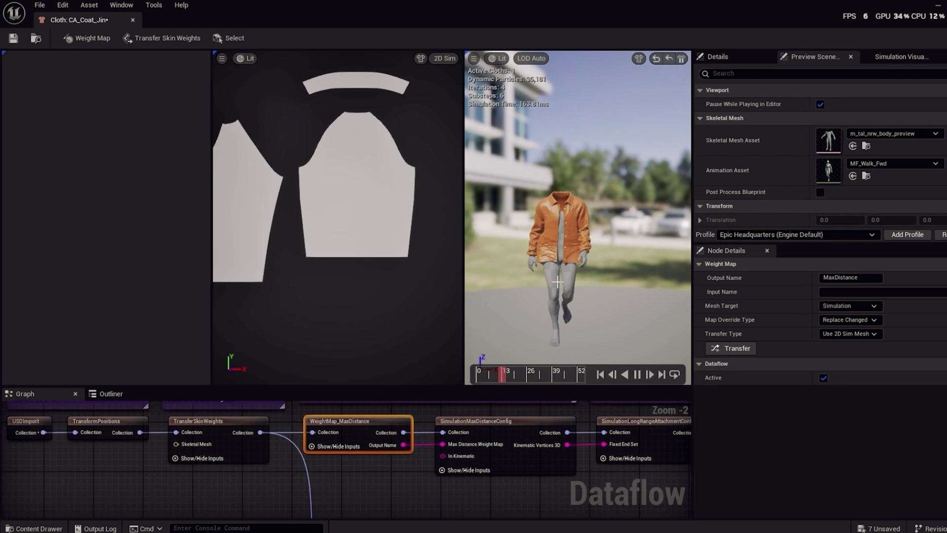
click(637, 374)
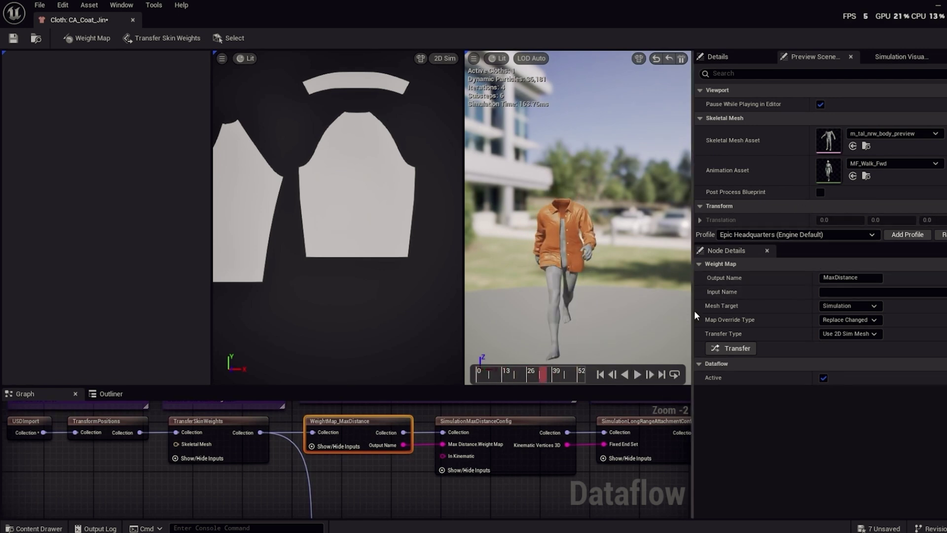
click(482, 419)
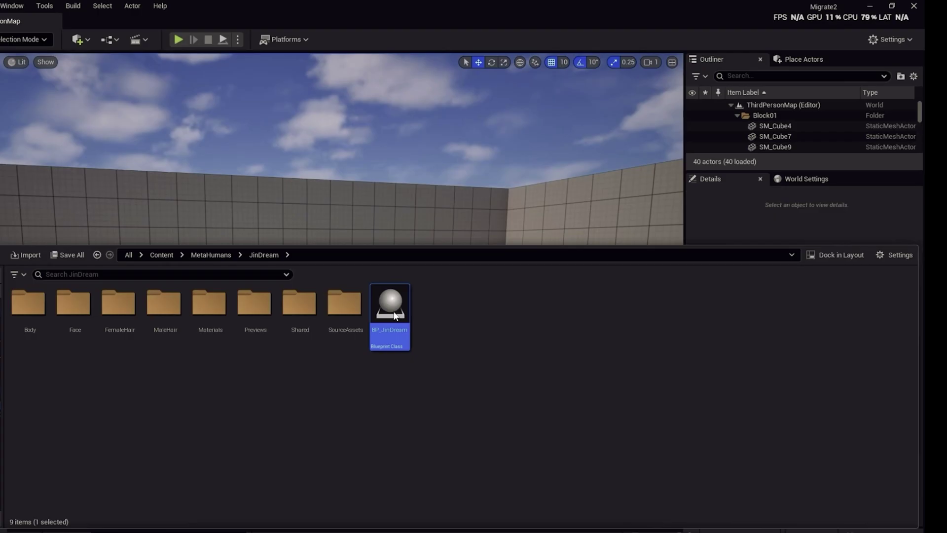
Open the BP_JinDream blueprint and add a Chaos Cloth component named Jeans under the Body component.
double_click(394, 316)
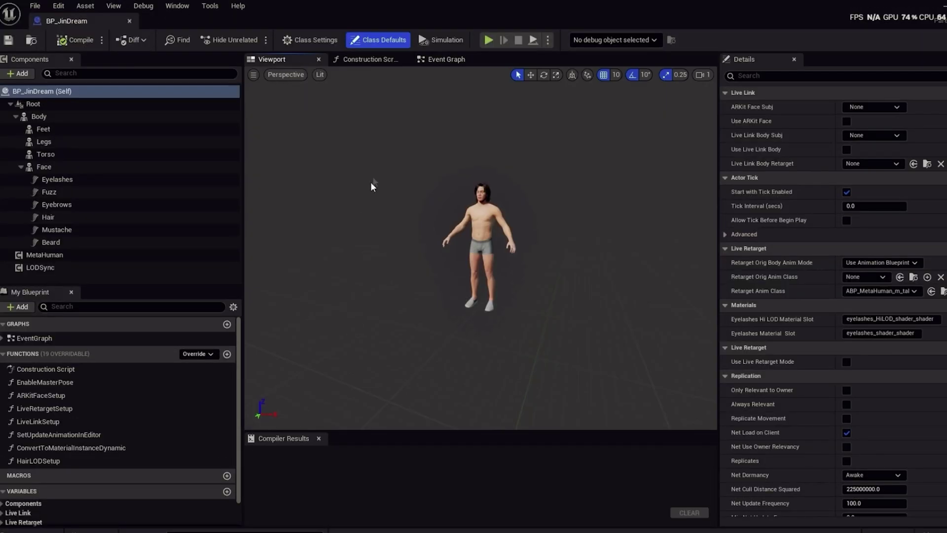
scroll(377, 177, up, 2)
scroll(377, 176, up, 3)
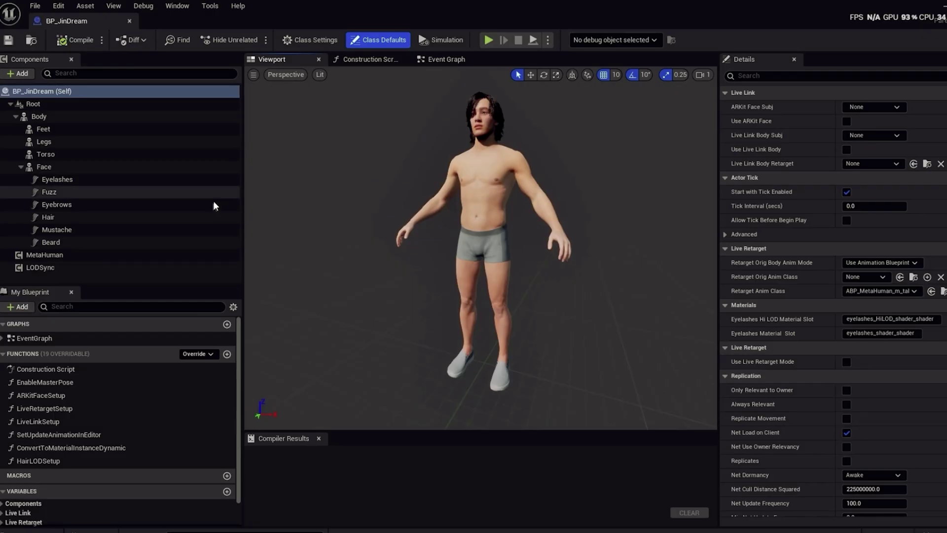
click(49, 154)
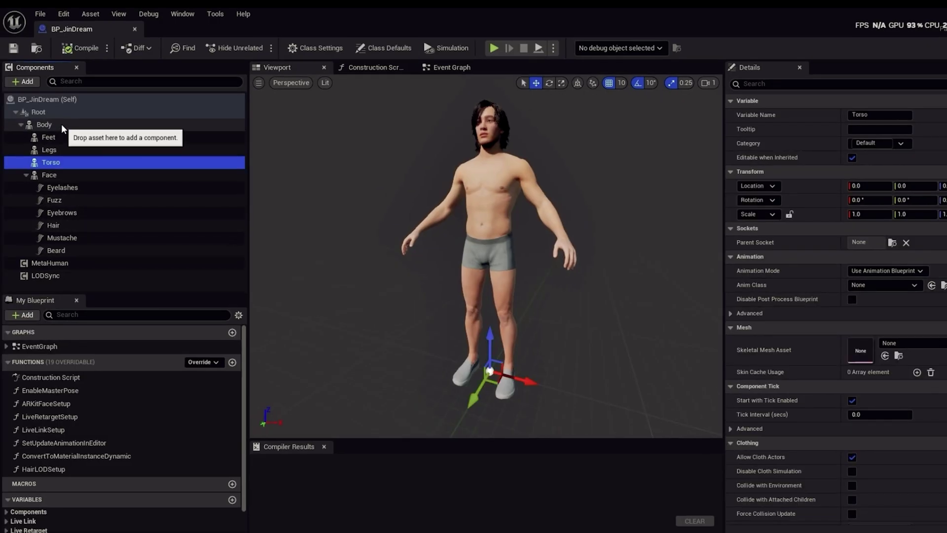
click(61, 126)
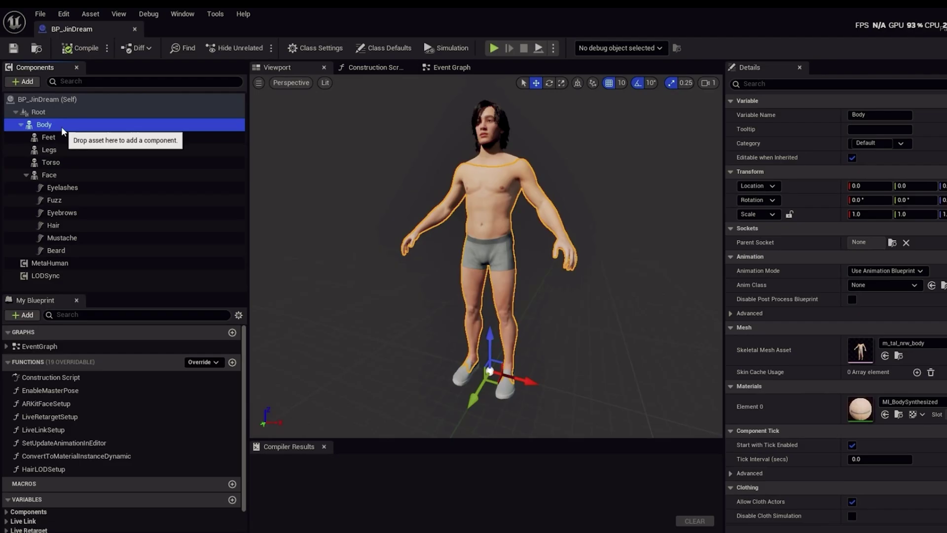
click(25, 73)
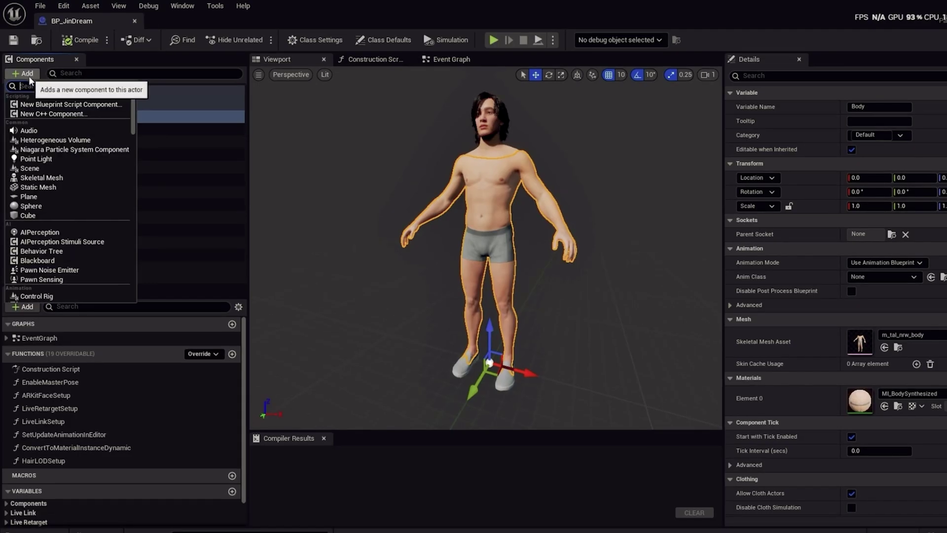
text(chao)
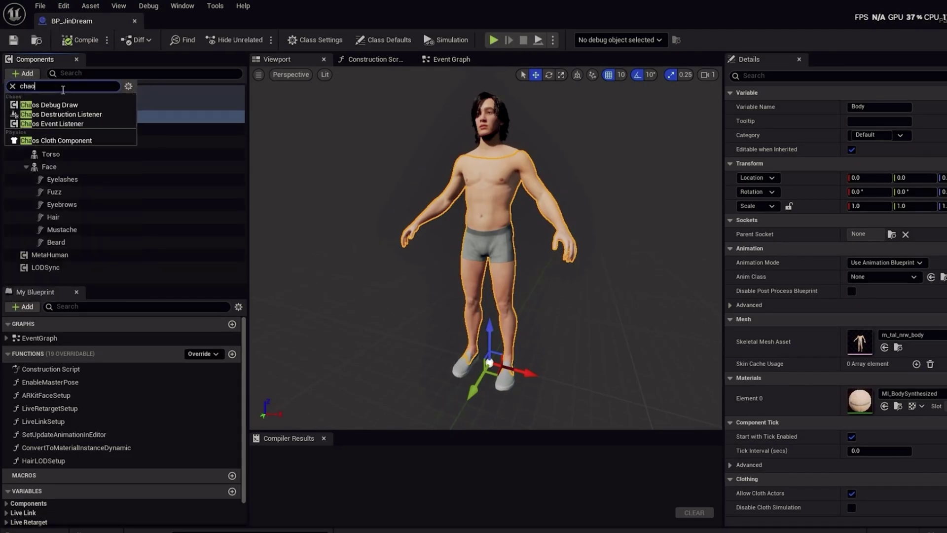
click(58, 141)
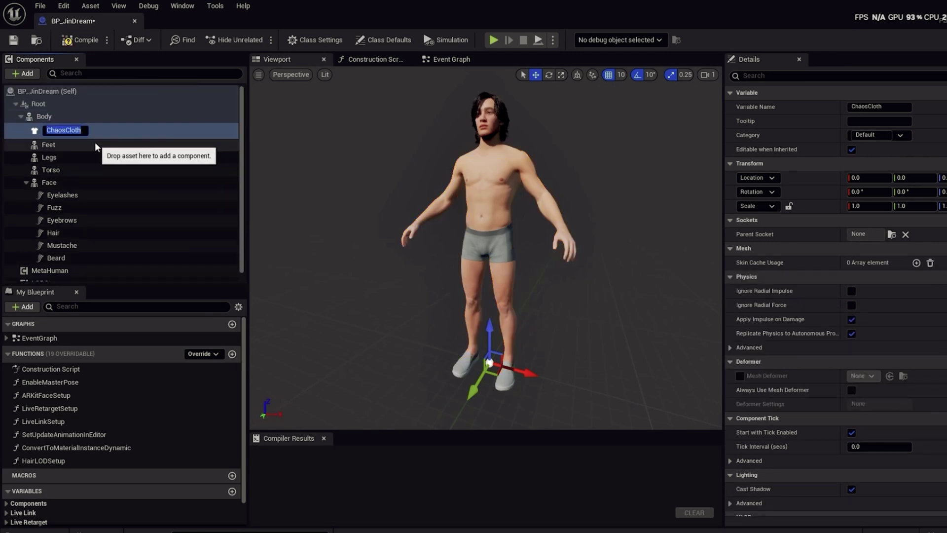
text(Jeans)
key(Return)
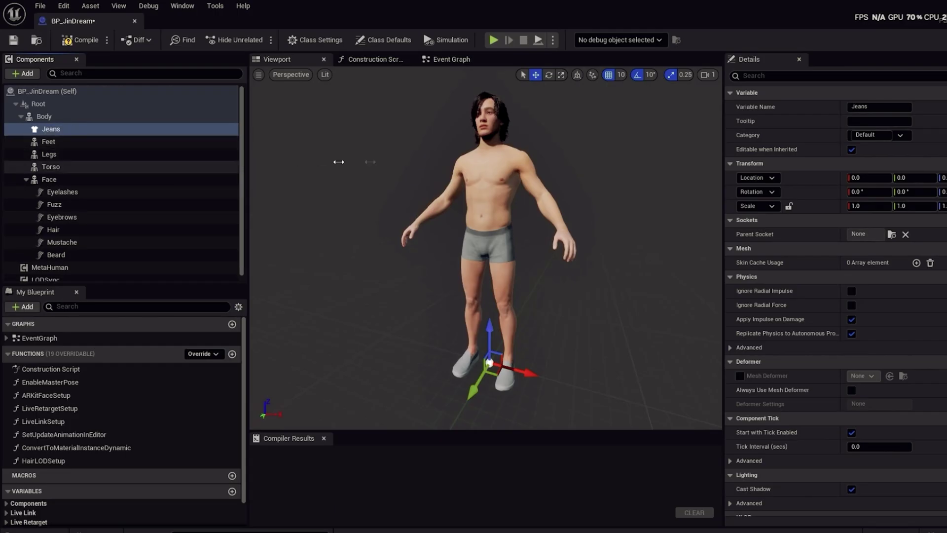
Assign CA_Jeans_Jin as the cloth asset of the Jeans component.
scroll(868, 380, down, 5)
scroll(858, 375, up, 5)
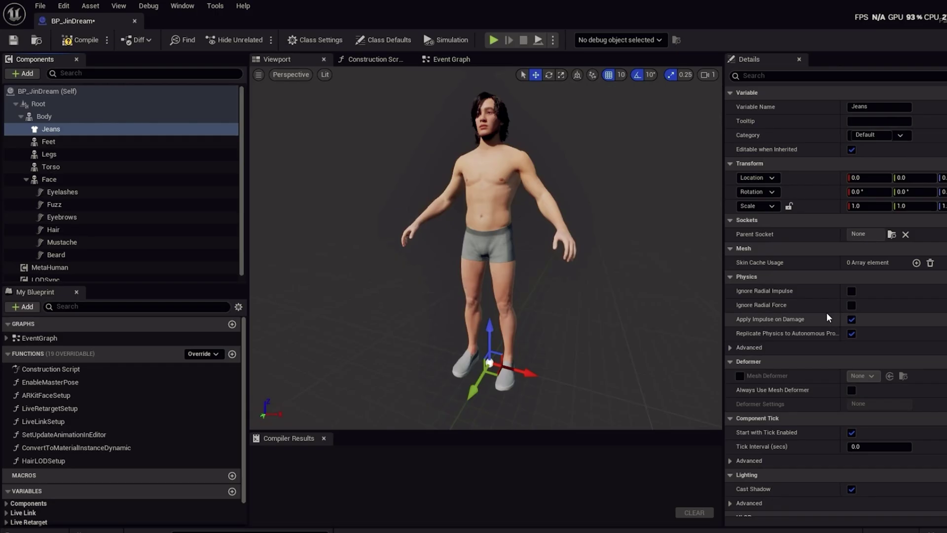
scroll(848, 348, down, 4)
scroll(845, 346, down, 9)
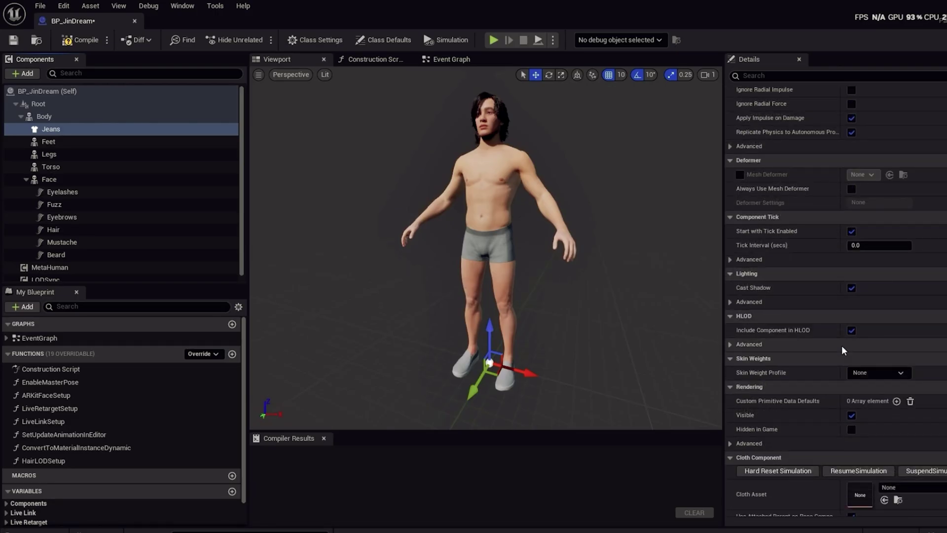
click(913, 354)
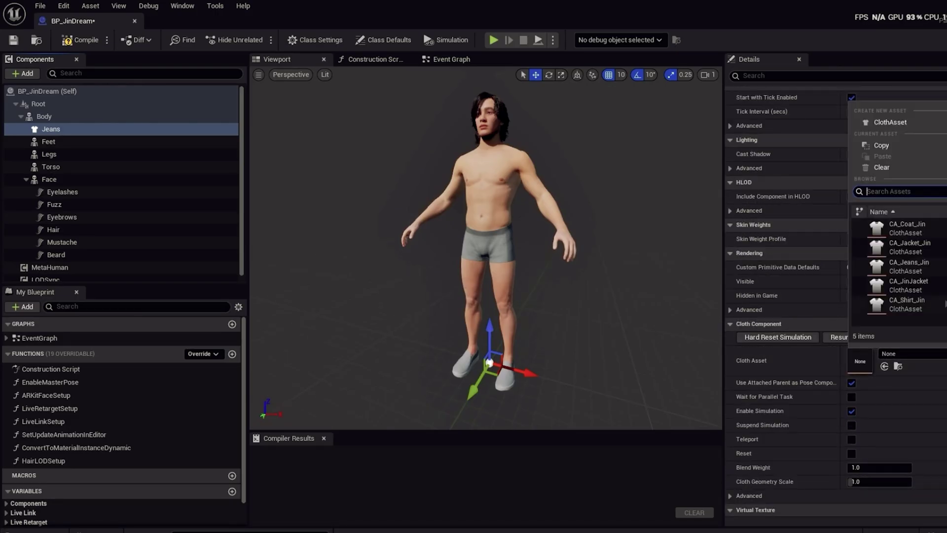
click(925, 270)
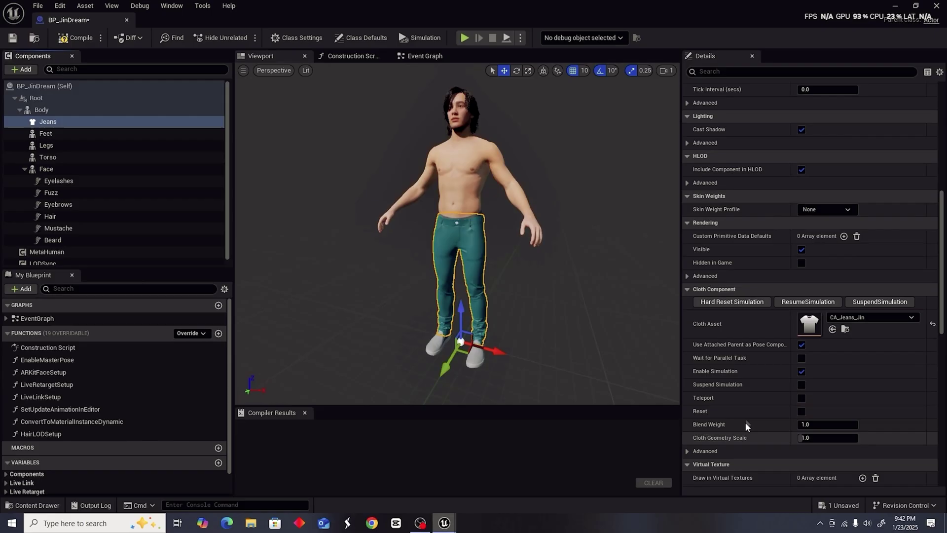
Add a Chaos Cloth component named Polo under Body and assign CA_Shirt_Jin as its cloth asset.
scroll(720, 381, up, 3)
click(55, 111)
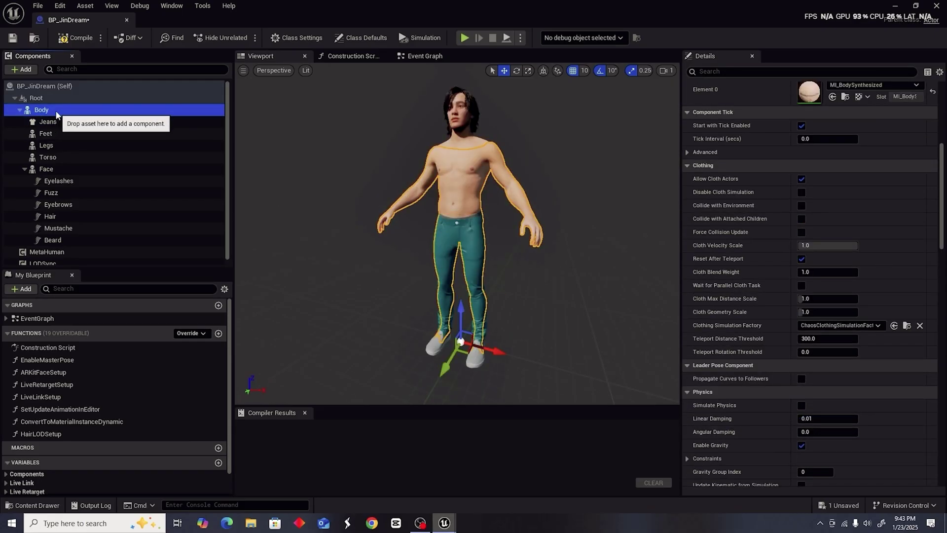
click(21, 69)
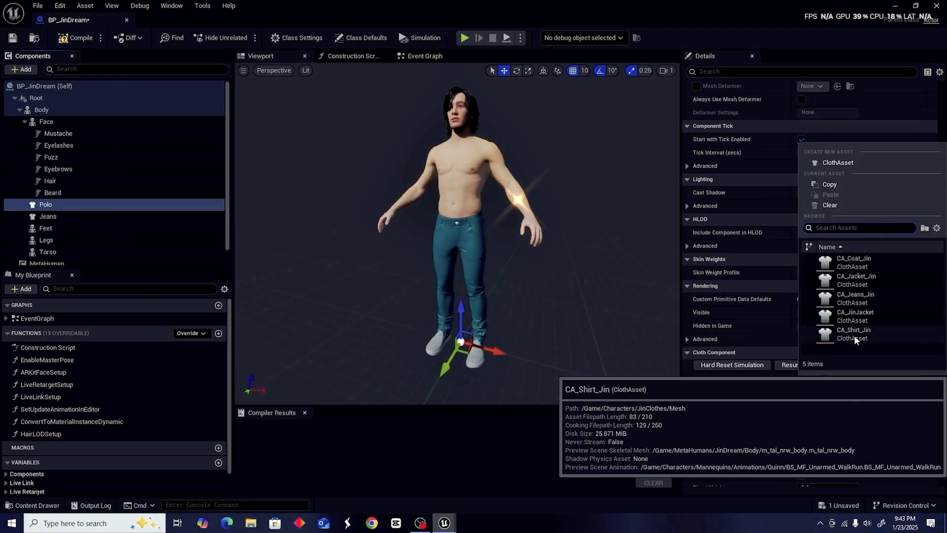
click(854, 333)
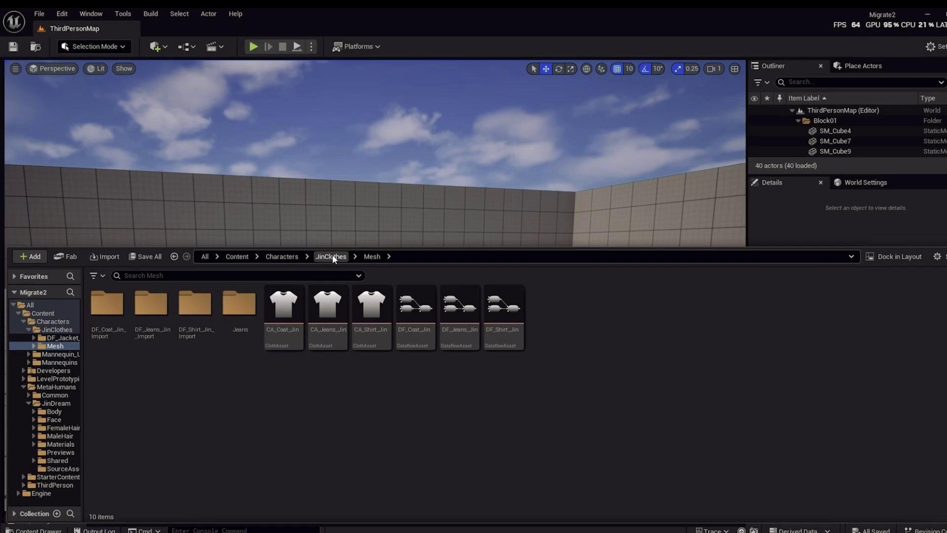
In the Migrate2 project, start migrating the Mesh folder found inside Characters/JinClothes.
click(333, 255)
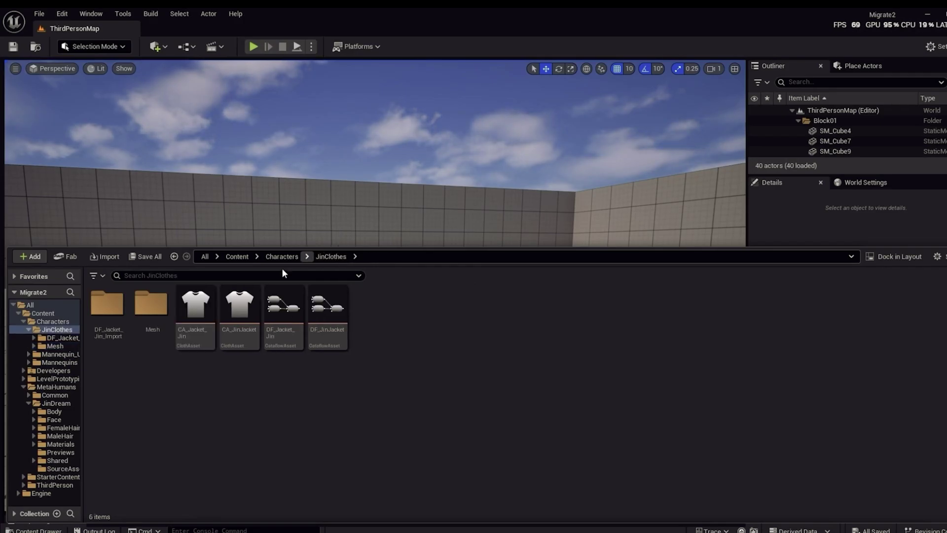
click(151, 310)
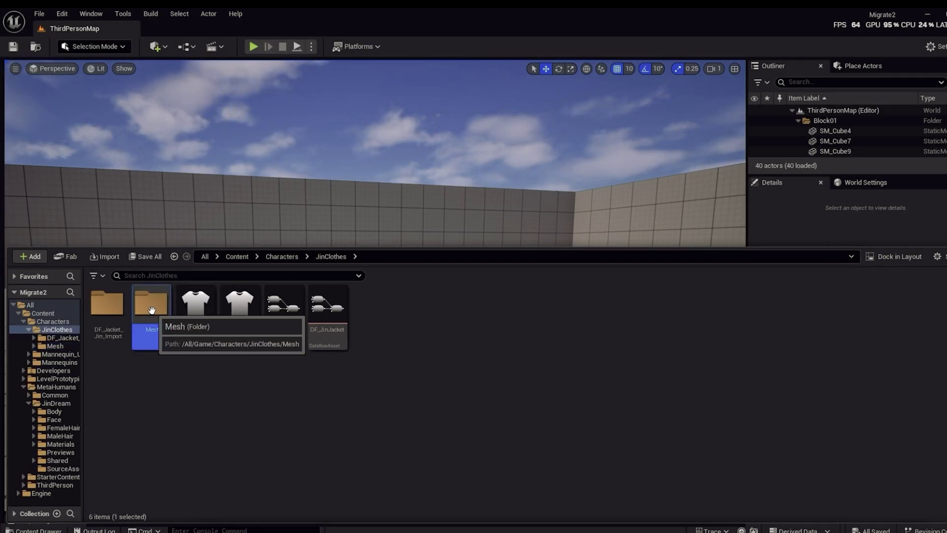
right_click(151, 310)
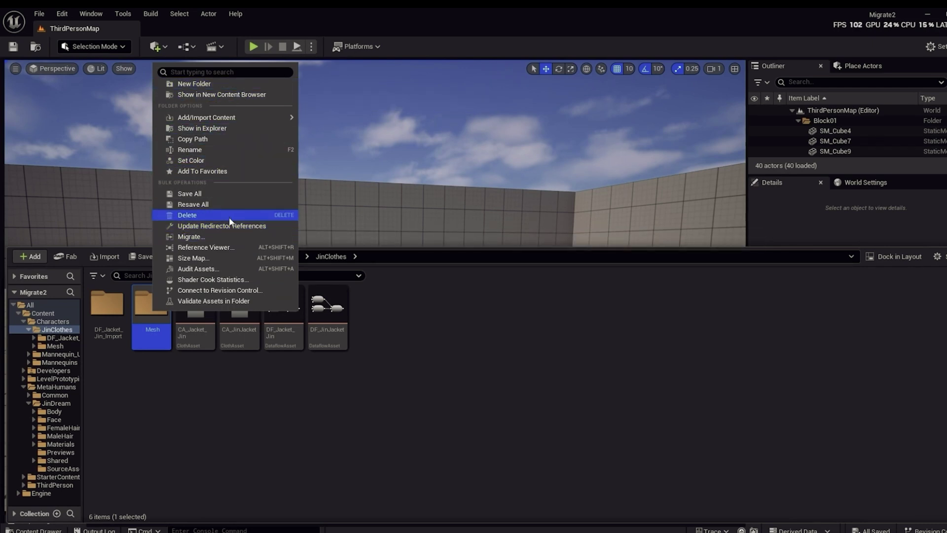
click(222, 238)
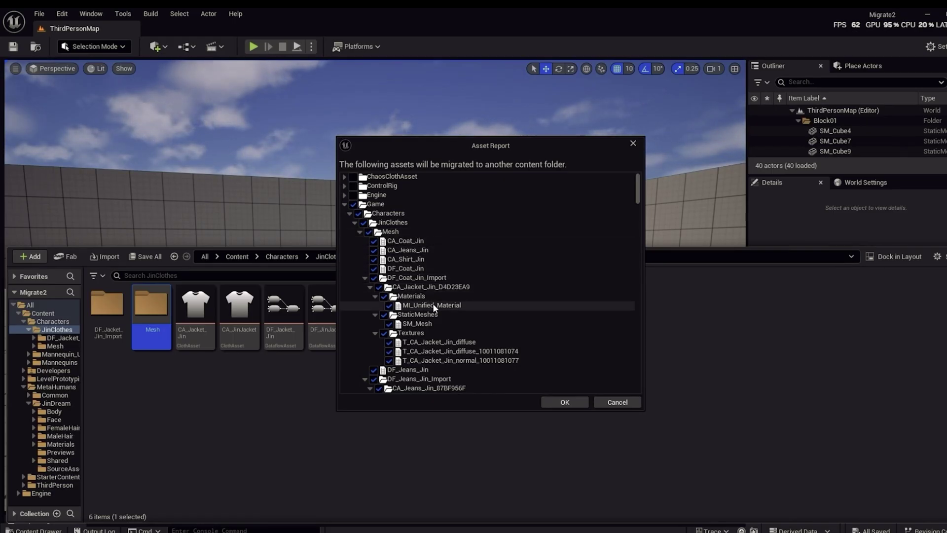
Exclude the whole Mannequins folder from the assets to migrate and review the rest of the list.
scroll(433, 301, down, 3)
scroll(432, 296, down, 8)
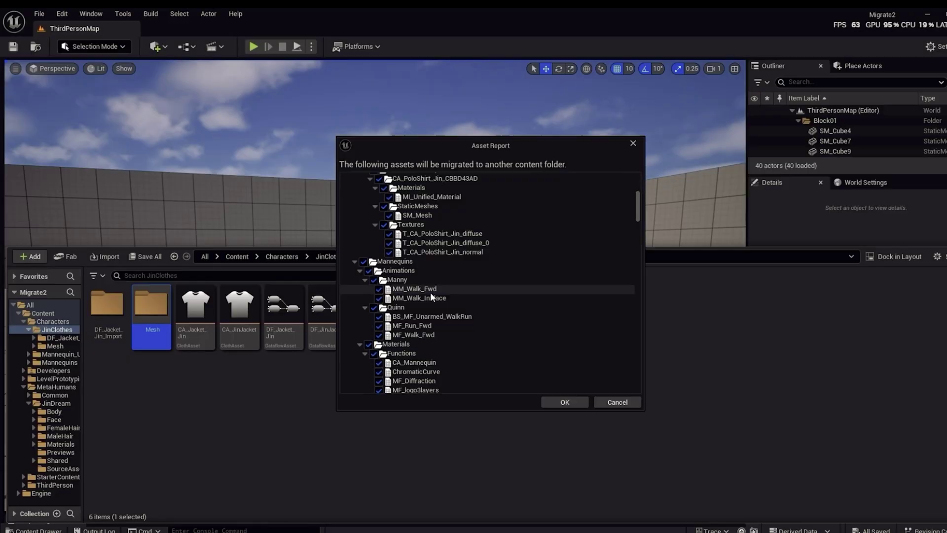
click(363, 263)
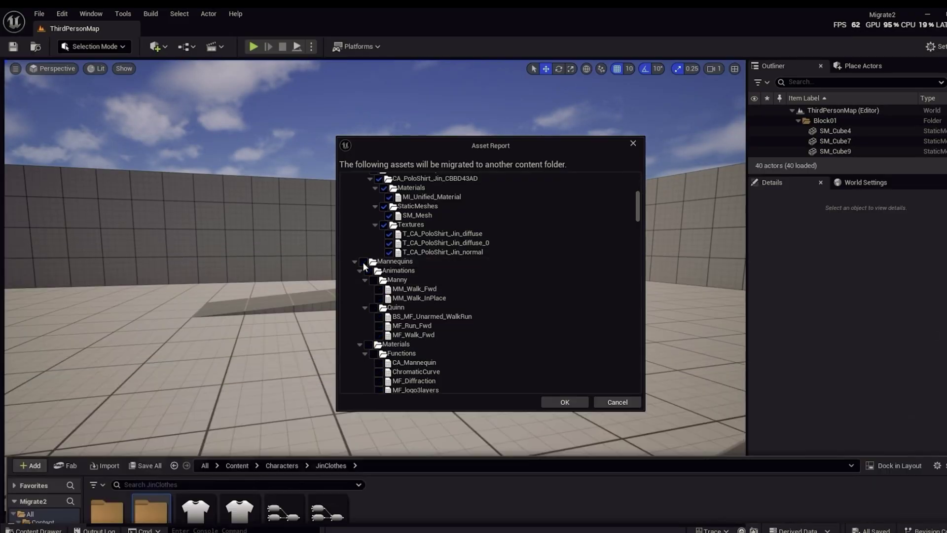
scroll(413, 305, down, 1)
scroll(413, 305, down, 10)
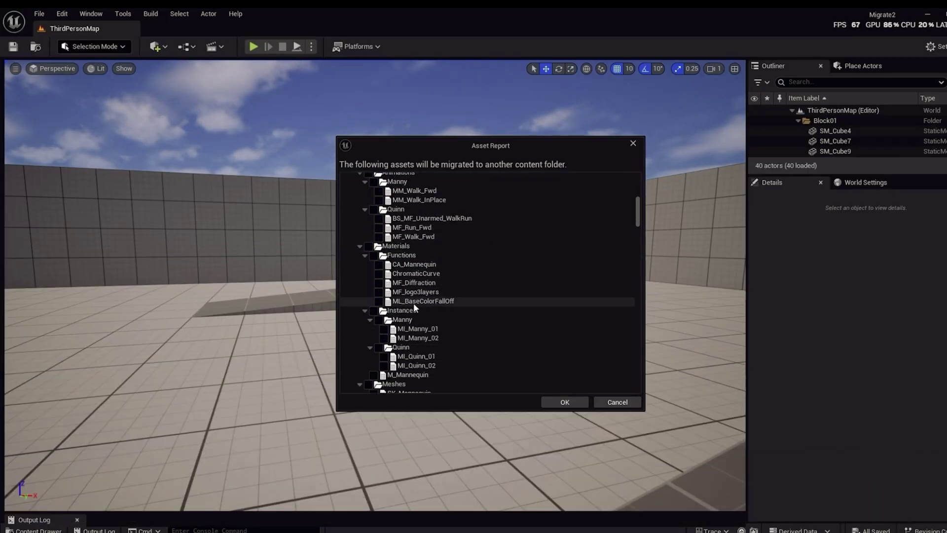
scroll(365, 267, up, 8)
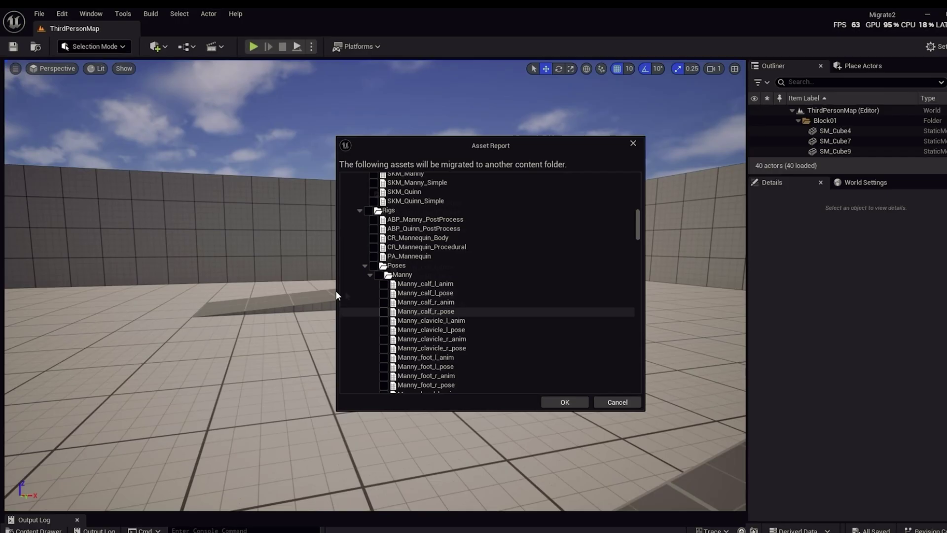
scroll(365, 242, up, 5)
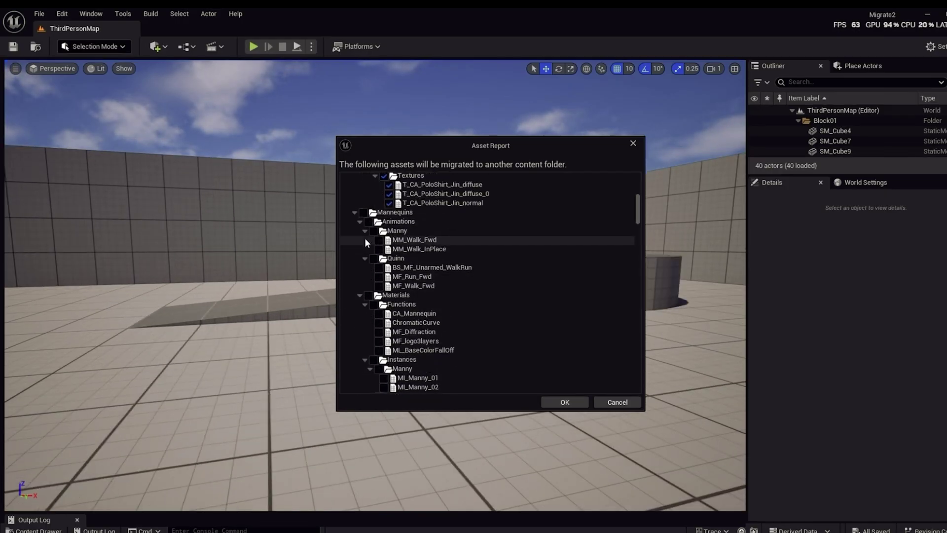
click(355, 294)
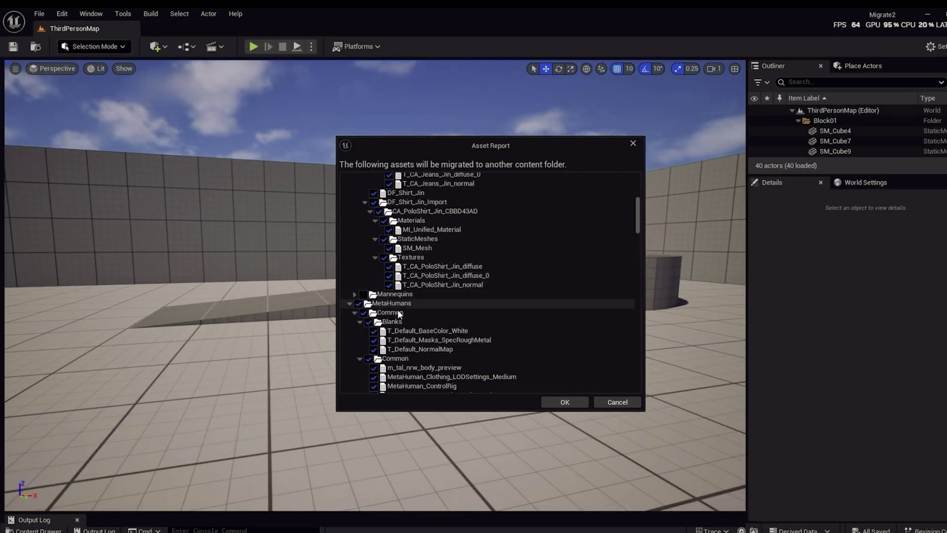
Accept the asset list and migrate it into the Content folder of the FerventUEFN project.
click(565, 402)
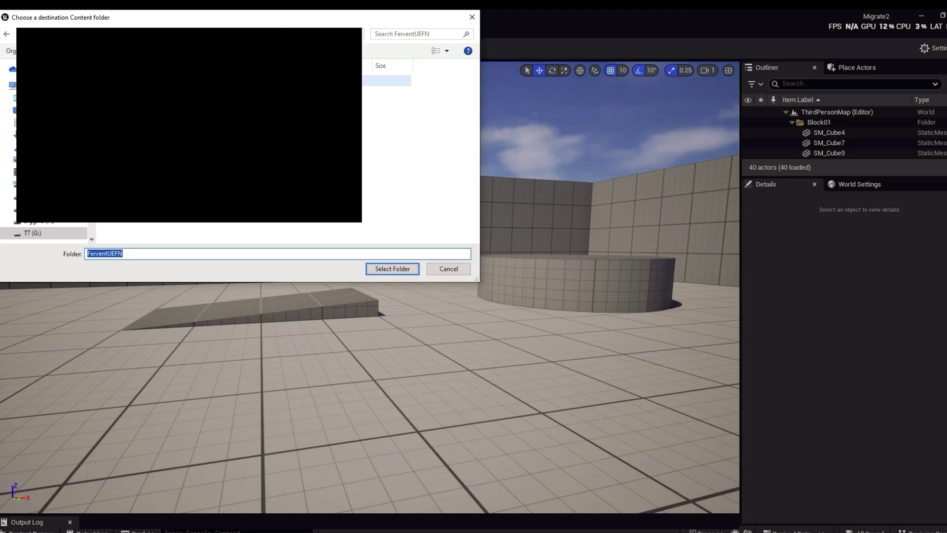
click(386, 81)
click(395, 269)
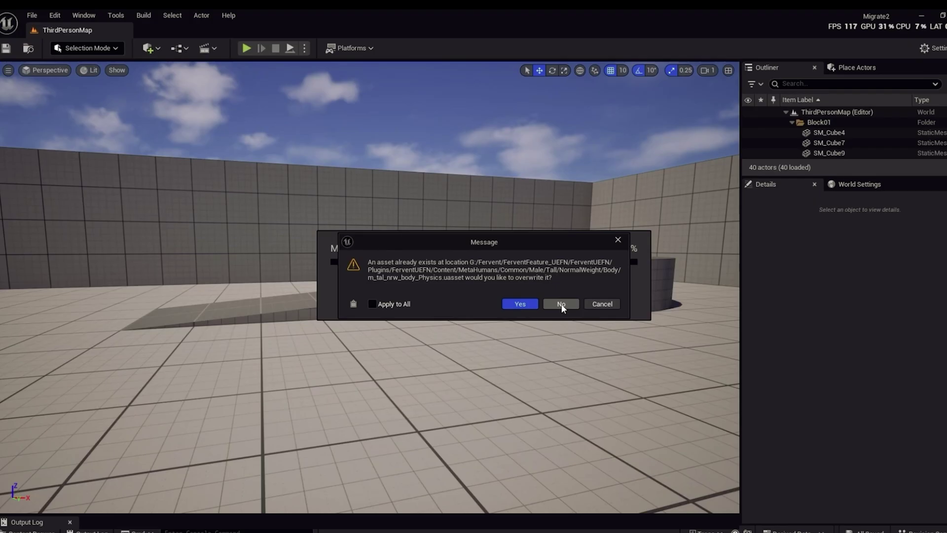
Apply the answer about overwriting existing assets to every conflicting file in the migration.
click(373, 304)
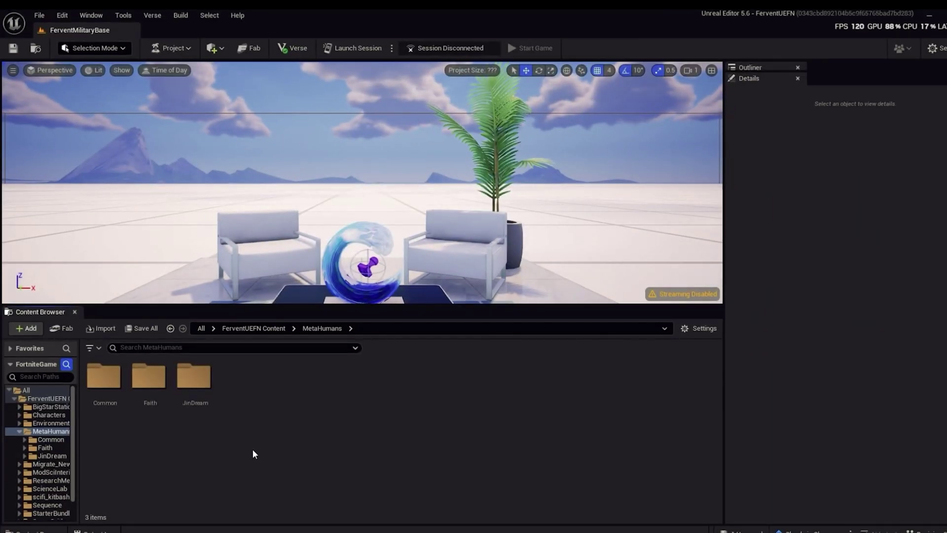
In the FerventUEFN project, open the MetaHuman Importer and update JinDream at High (Optimized) quality.
right_click(268, 409)
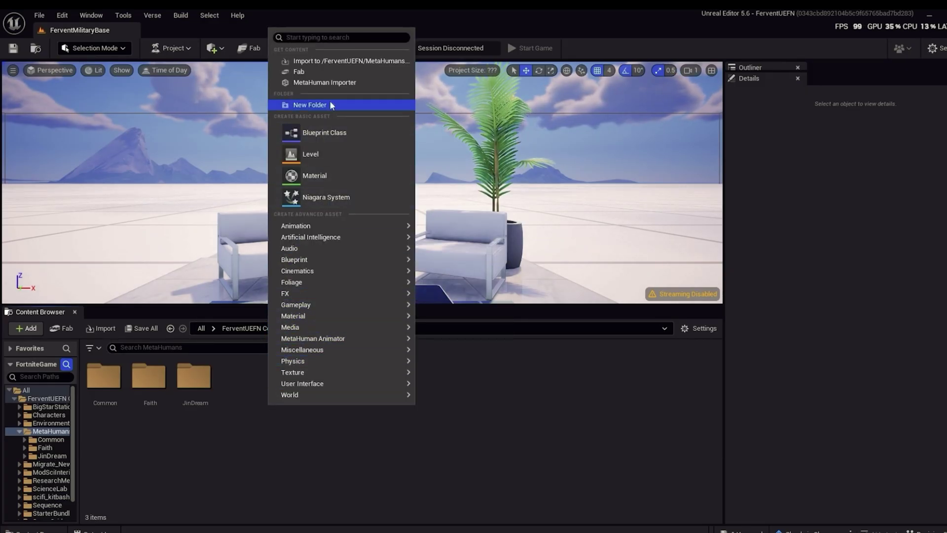
click(325, 81)
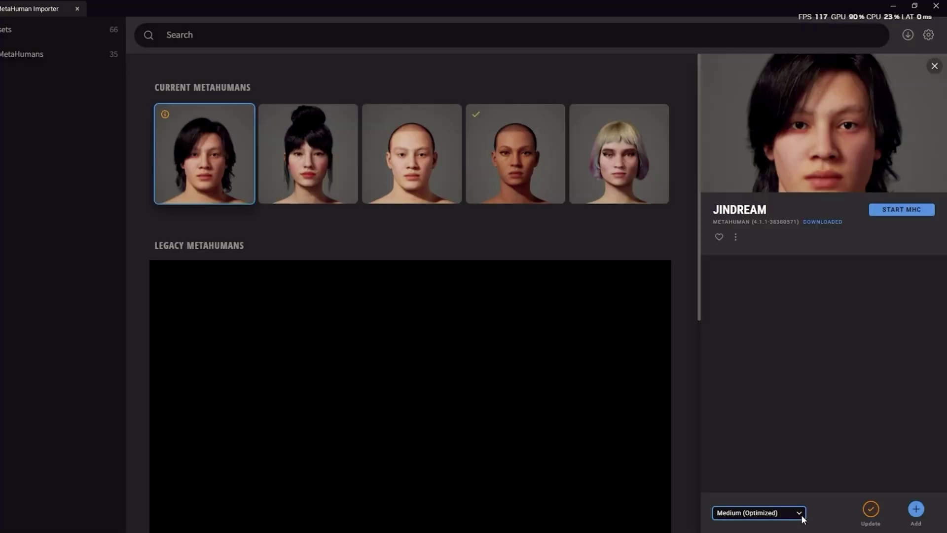
click(770, 512)
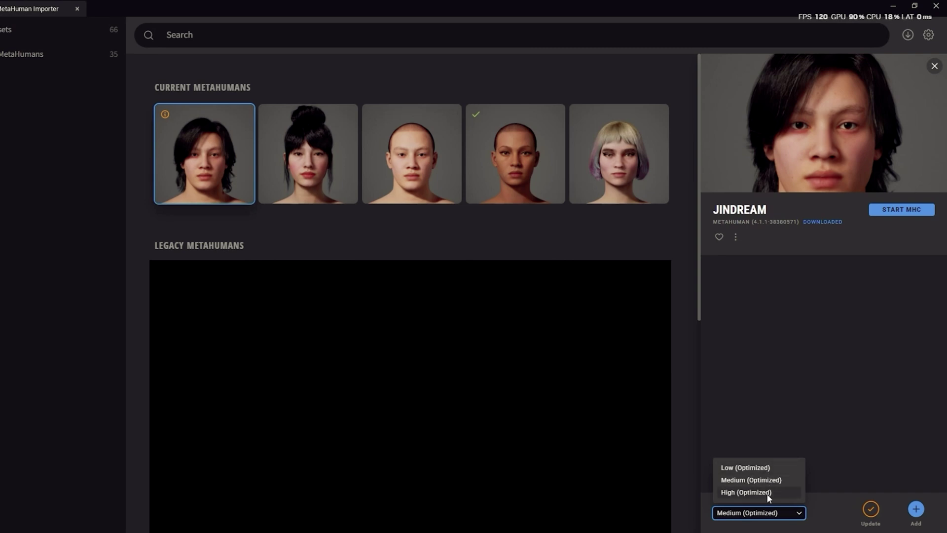
click(766, 492)
click(868, 514)
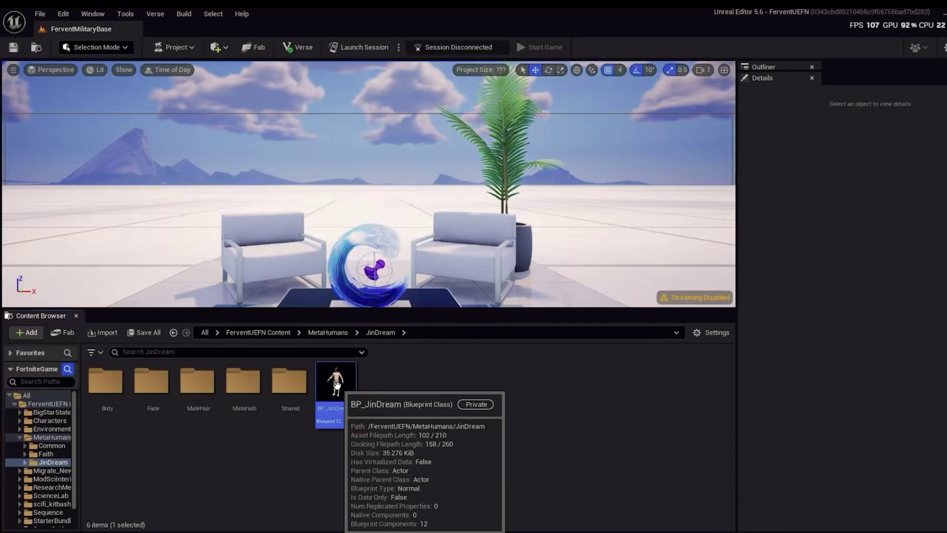
Open the BP_JinDream blueprint and add a Chaos Cloth component named CA_Jeans under Body.
double_click(336, 386)
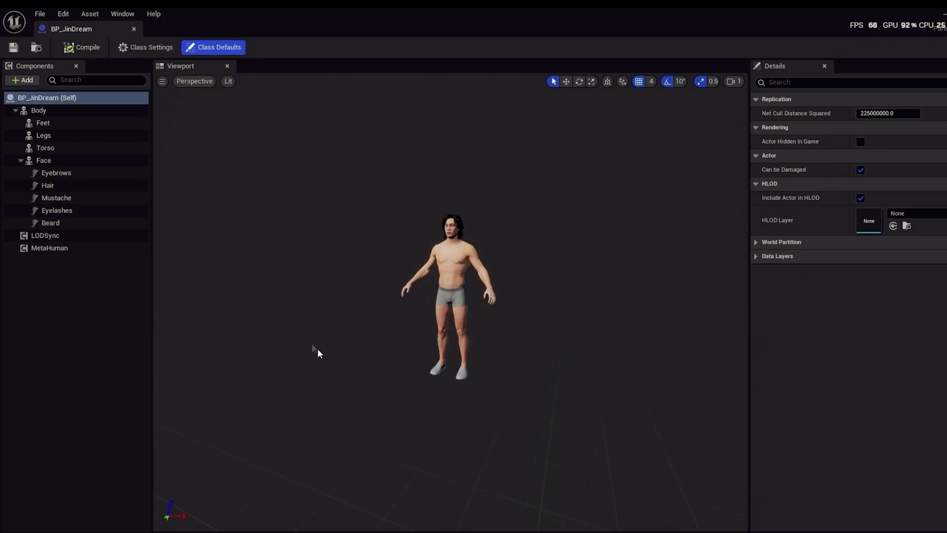
click(59, 112)
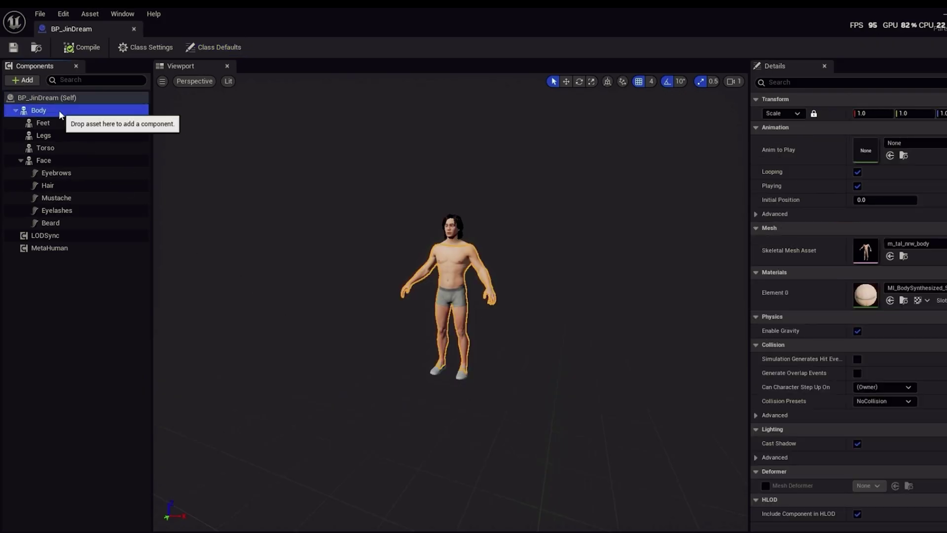
click(23, 81)
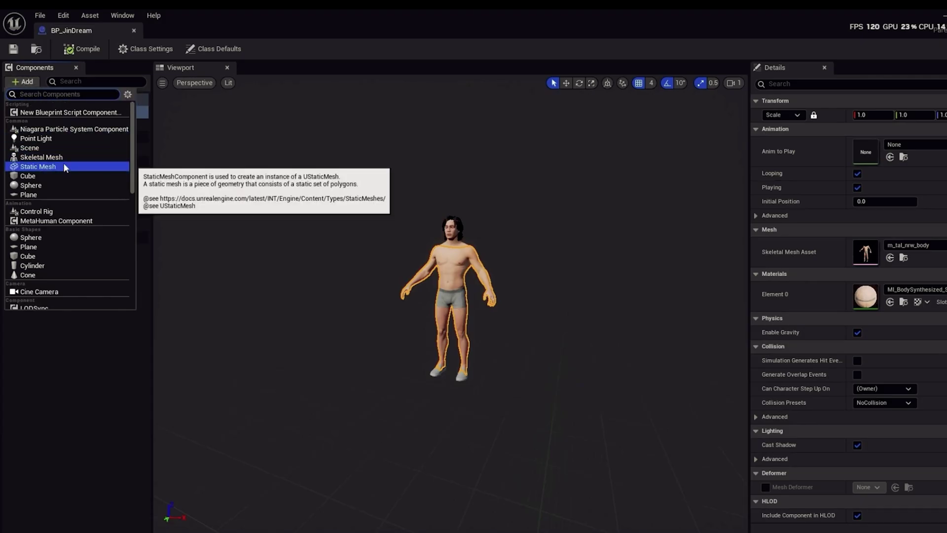
text(chao)
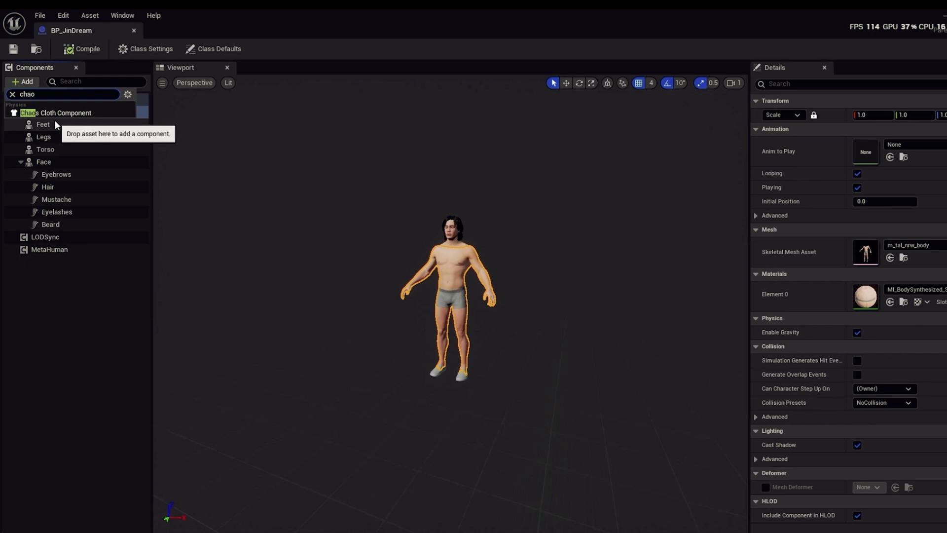
click(60, 112)
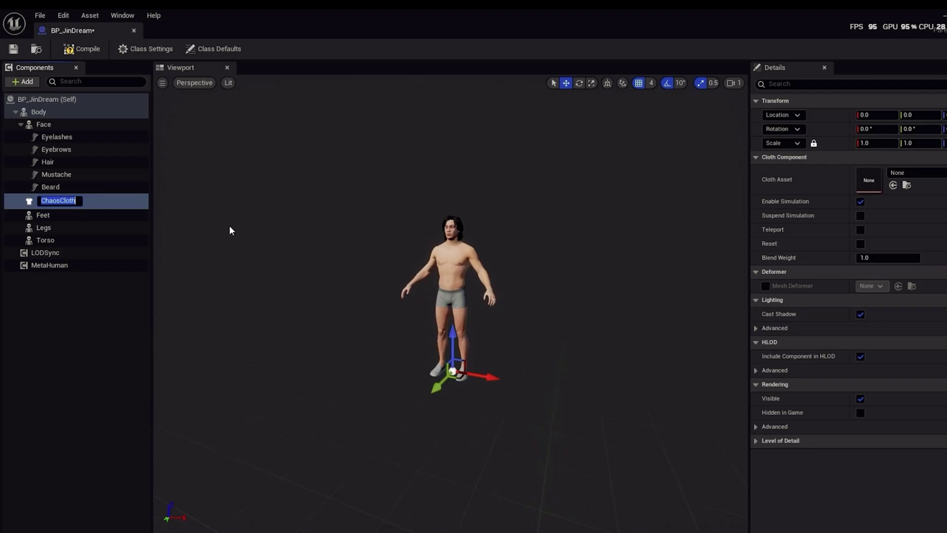
text(CA_J)
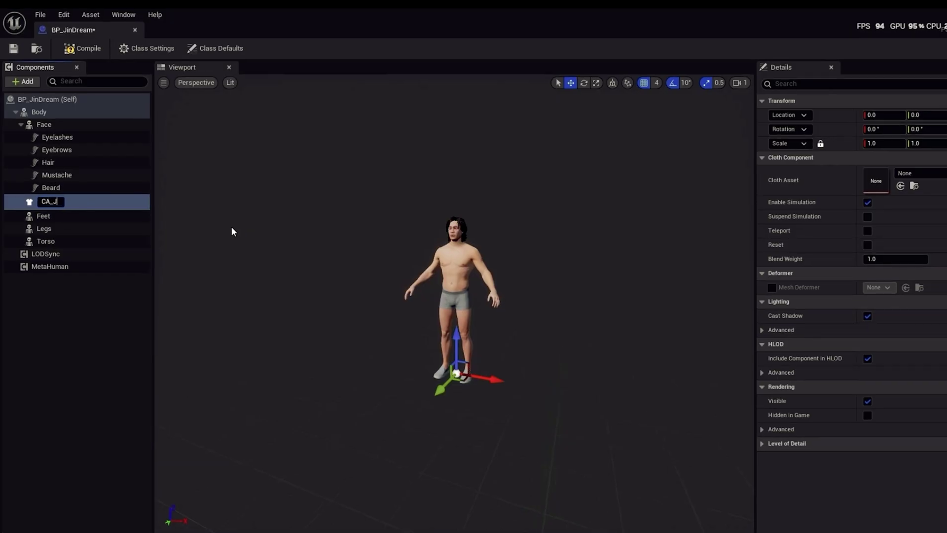
text(eans)
key(Return)
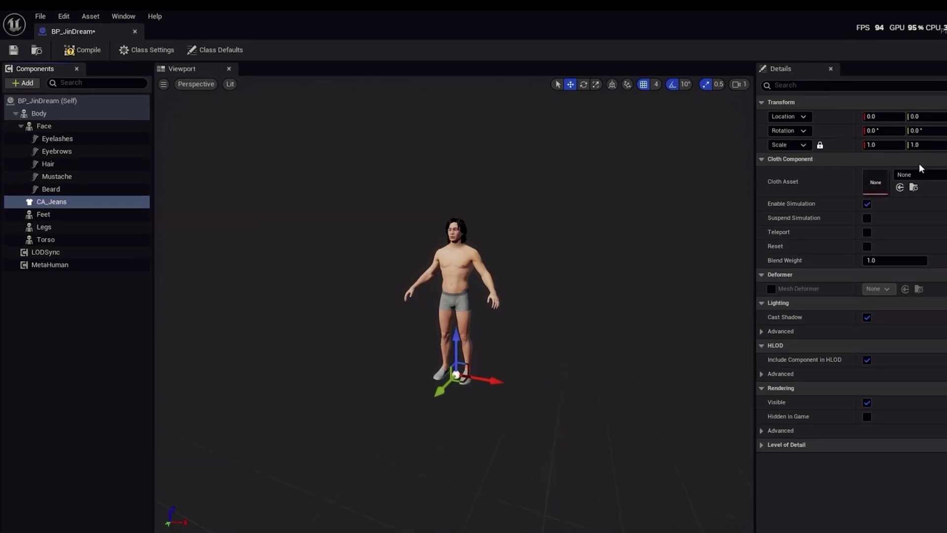
Assign CA_Jeans_Jin as the cloth asset of the CA_Jeans component and check it on the character.
click(919, 174)
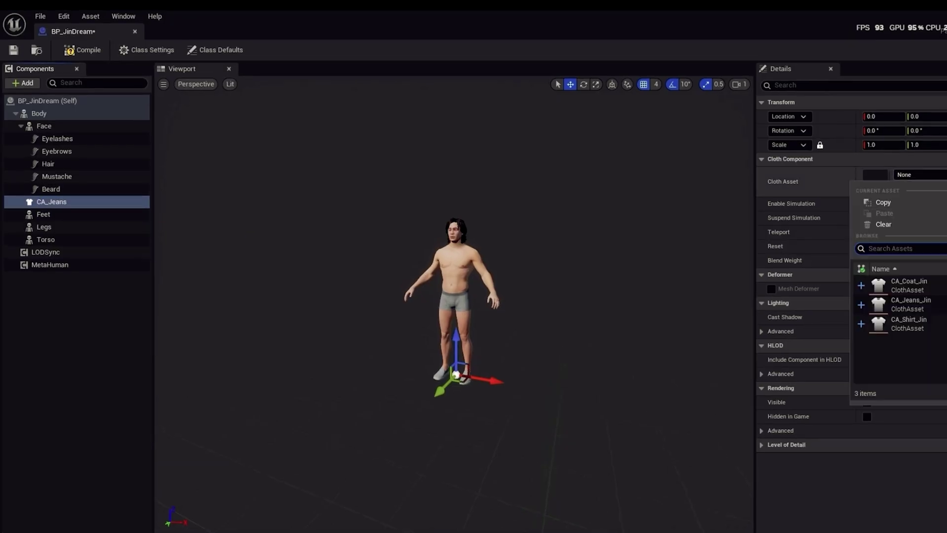
click(929, 306)
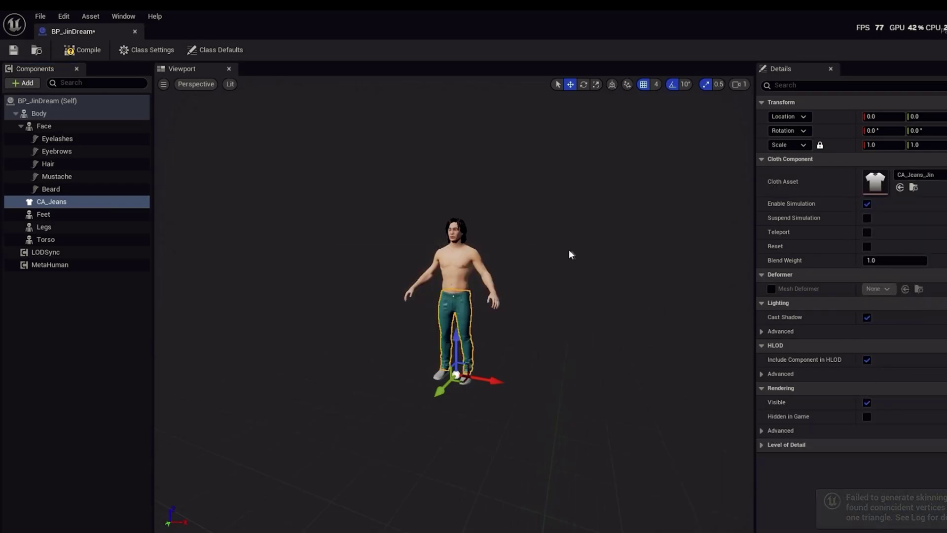
scroll(569, 254, up, 4)
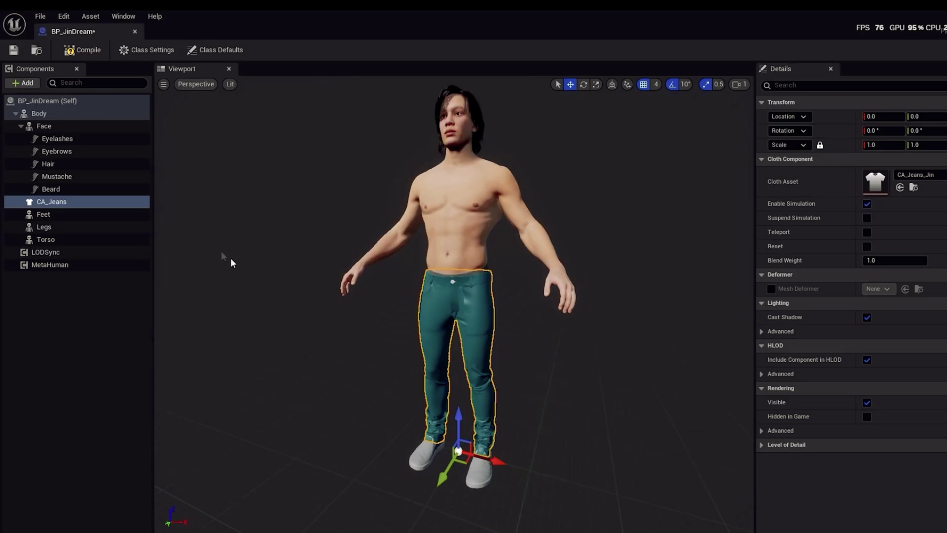
Add a Chaos Cloth component named CA_Polo under Body and assign CA_Shirt_Jin as its cloth asset.
click(73, 111)
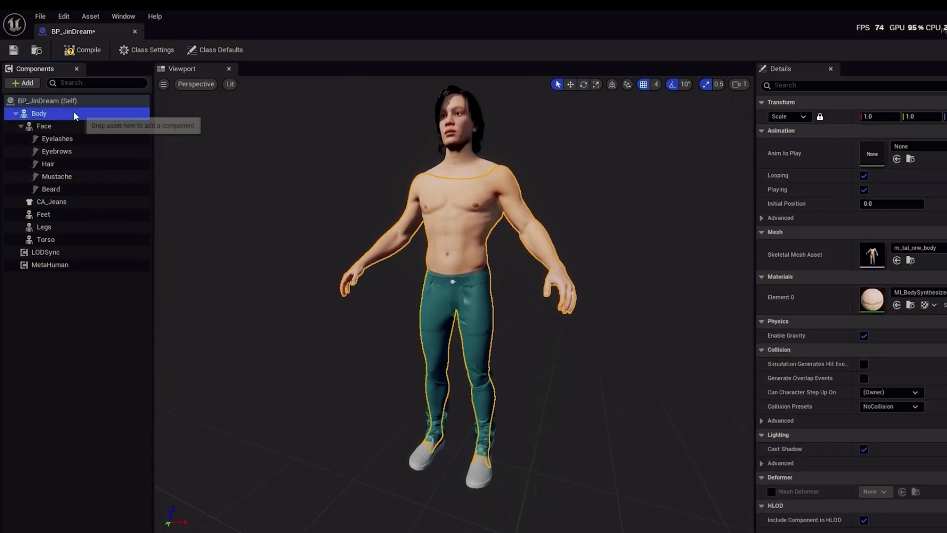
click(24, 84)
text(cha)
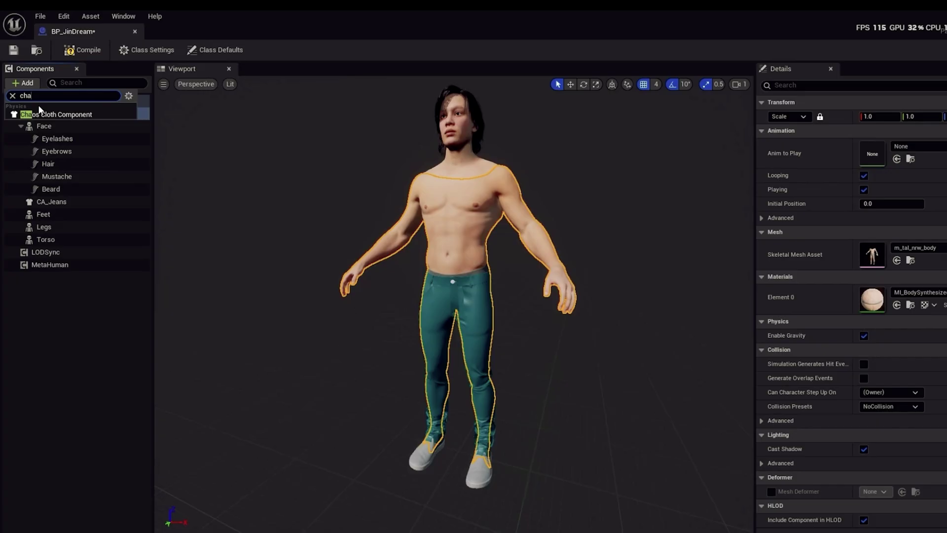
click(48, 114)
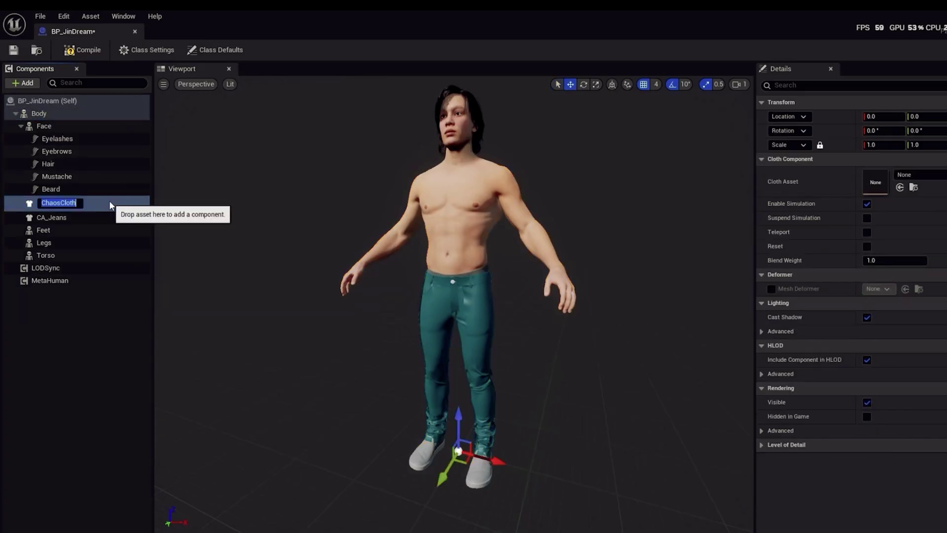
text(CA_Polo)
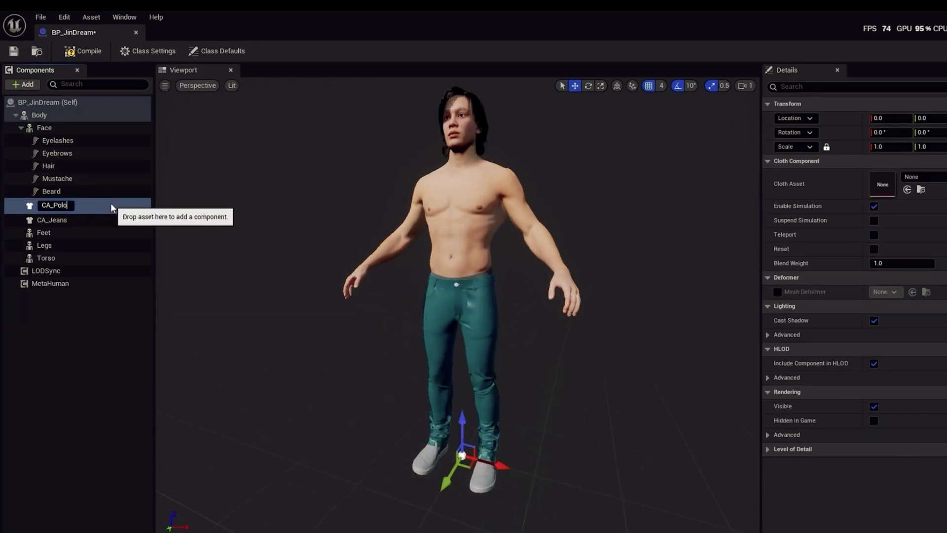
key(Return)
click(929, 179)
click(918, 326)
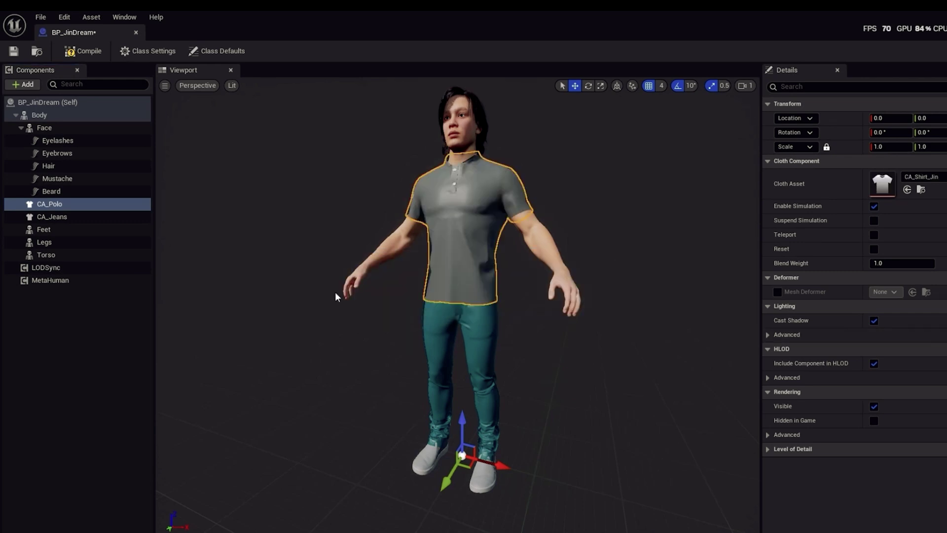
Add a Chaos Cloth component named CA_Coat under Body and assign CA_Coat_Jin as its cloth asset.
click(55, 115)
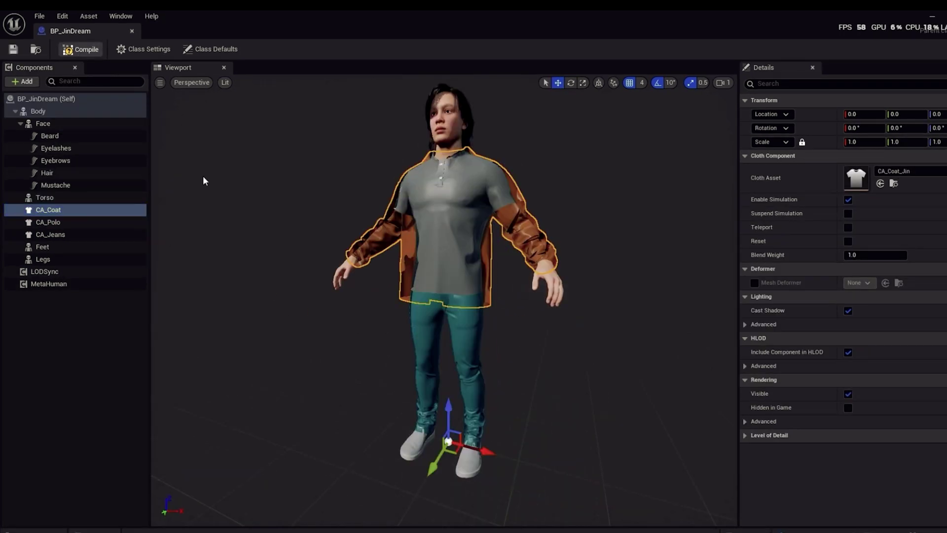
Open the coat's cloth asset and inspect the settings of its MI_Unified_Material instance.
double_click(853, 178)
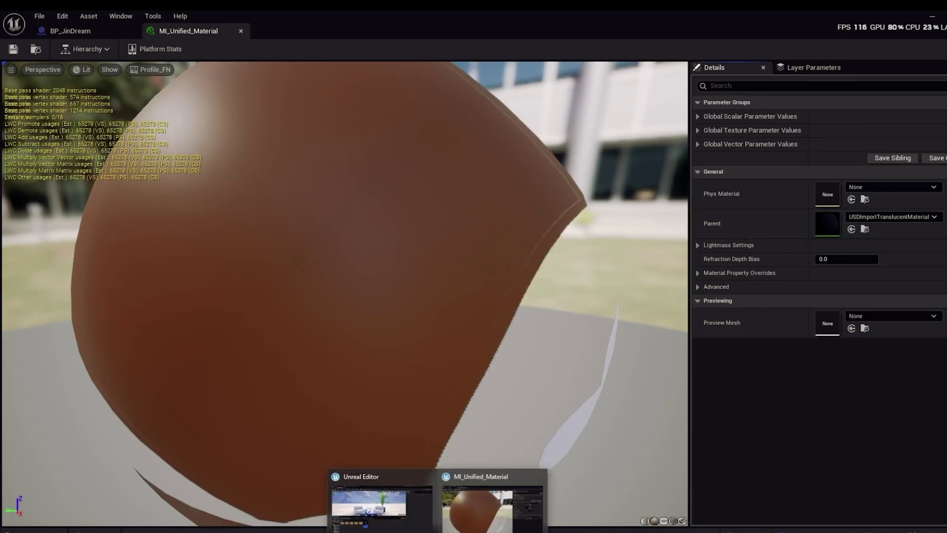
click(240, 30)
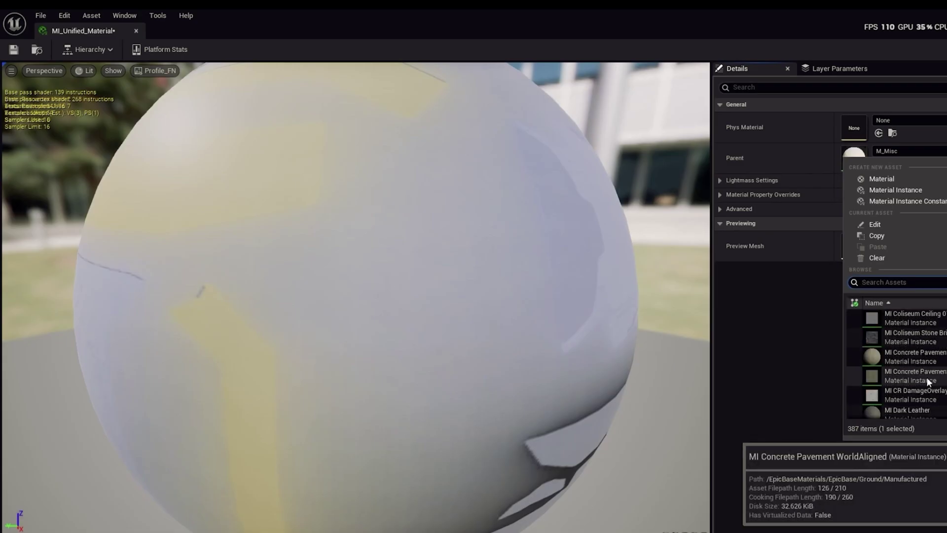
Try MI_Dark_Leather as the parent of the jeans' MI_Unified_Material and replace it with a blue material.
click(926, 377)
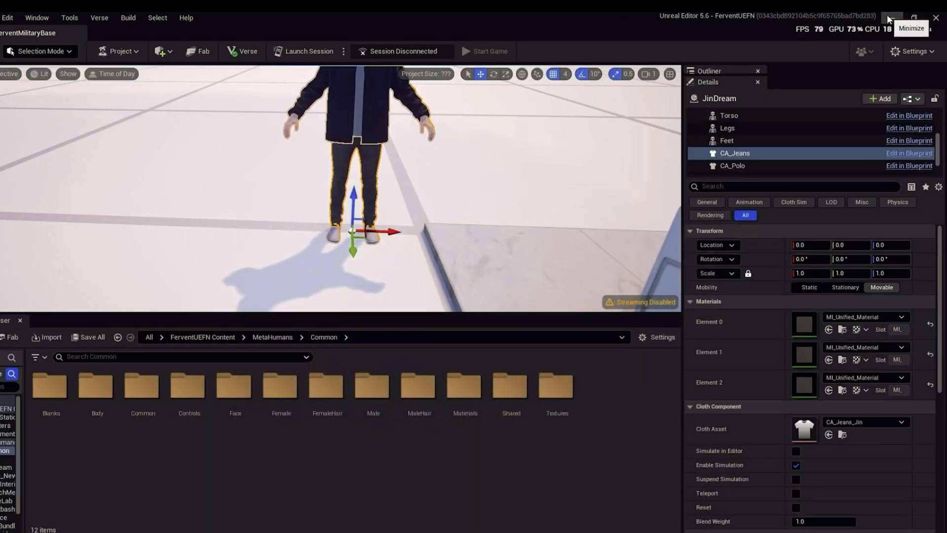
scroll(323, 146, up, 5)
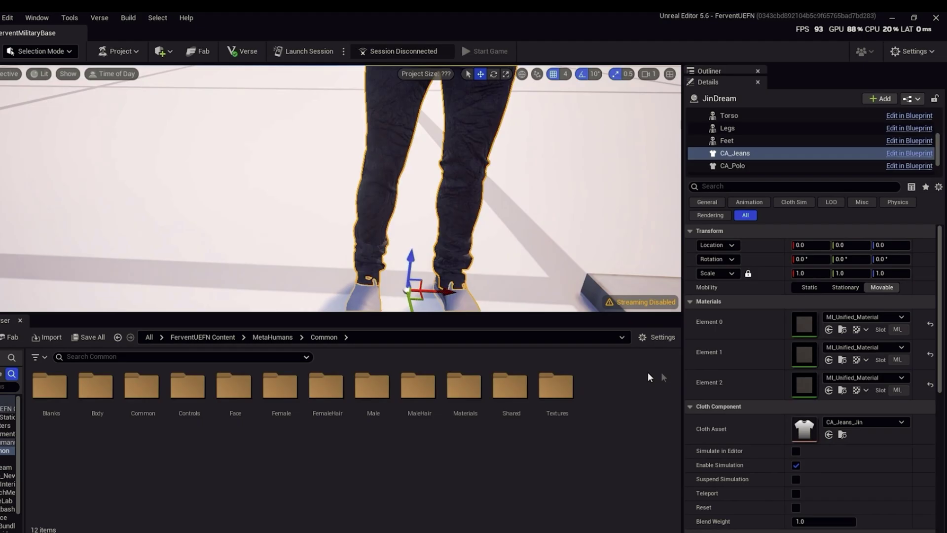
mouse_move(388, 532)
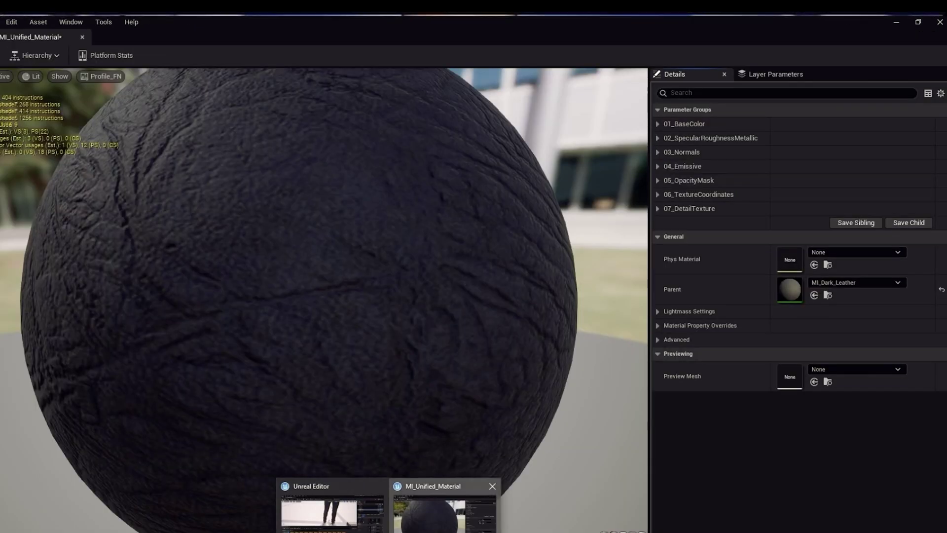
click(877, 282)
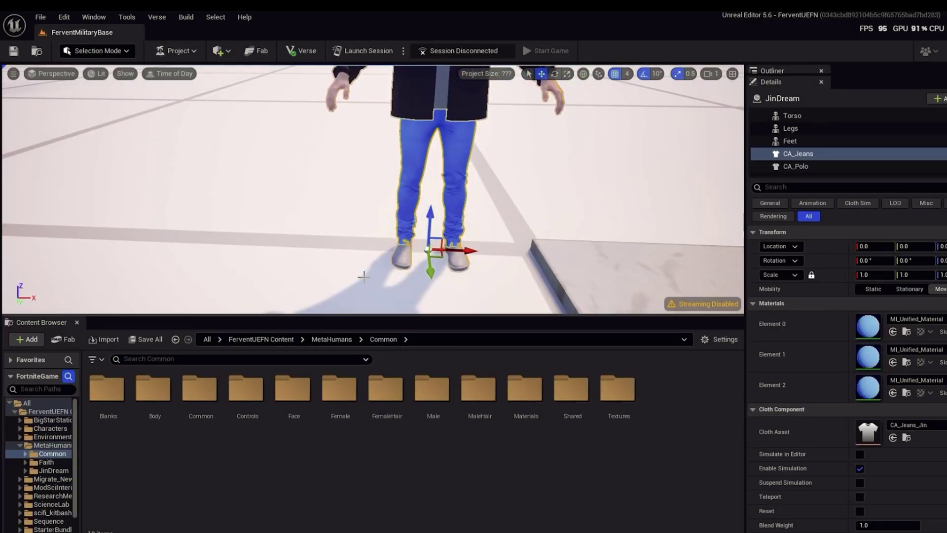
Set the Anim to Play of JinDream's Body component to an AS_MH_Neutral_Walk_Loop animation.
right_drag(327, 243, 321, 197)
key(w)
key(s)
right_drag(251, 262, 251, 296)
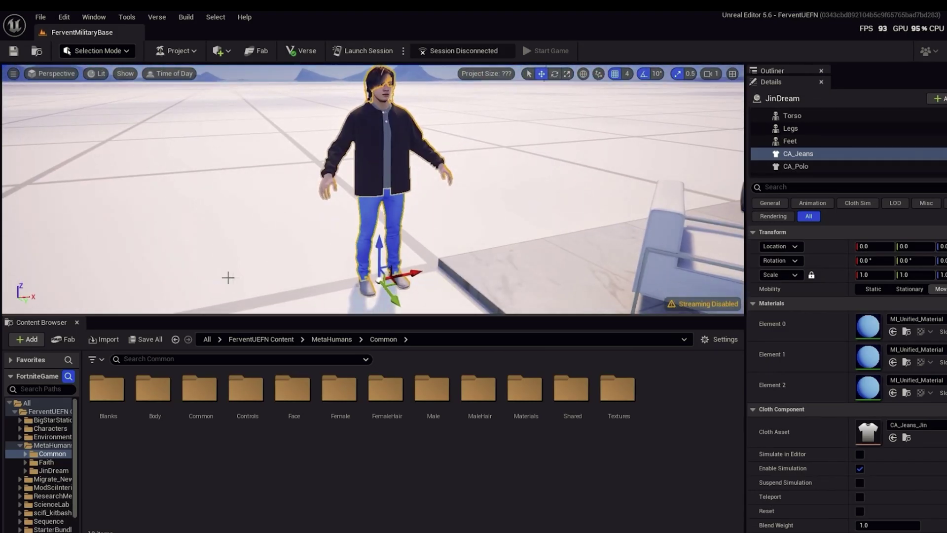
scroll(860, 143, up, 4)
click(779, 112)
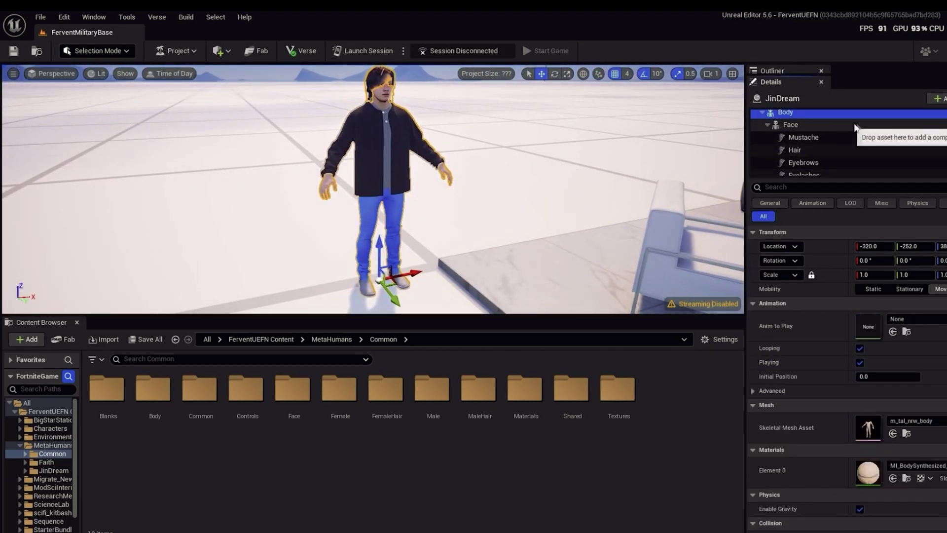
scroll(844, 153, up, 1)
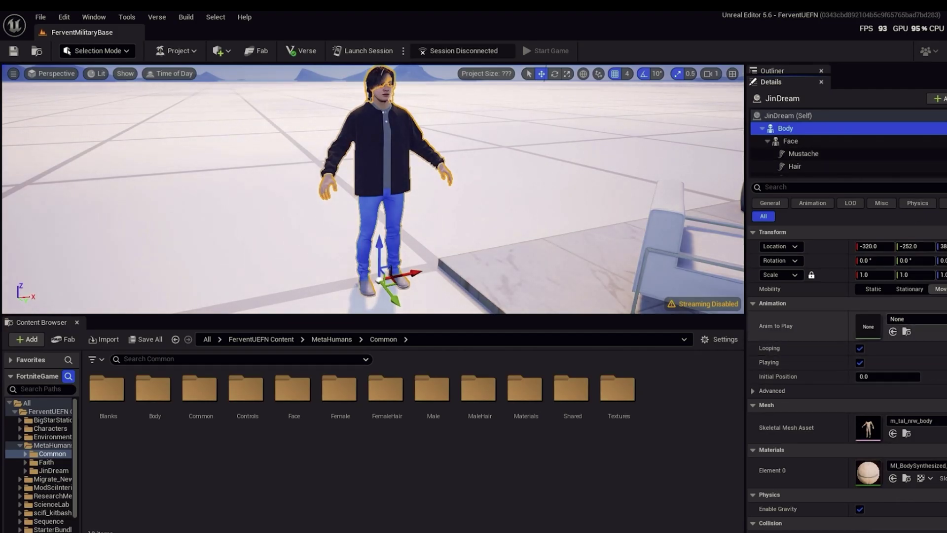
click(915, 319)
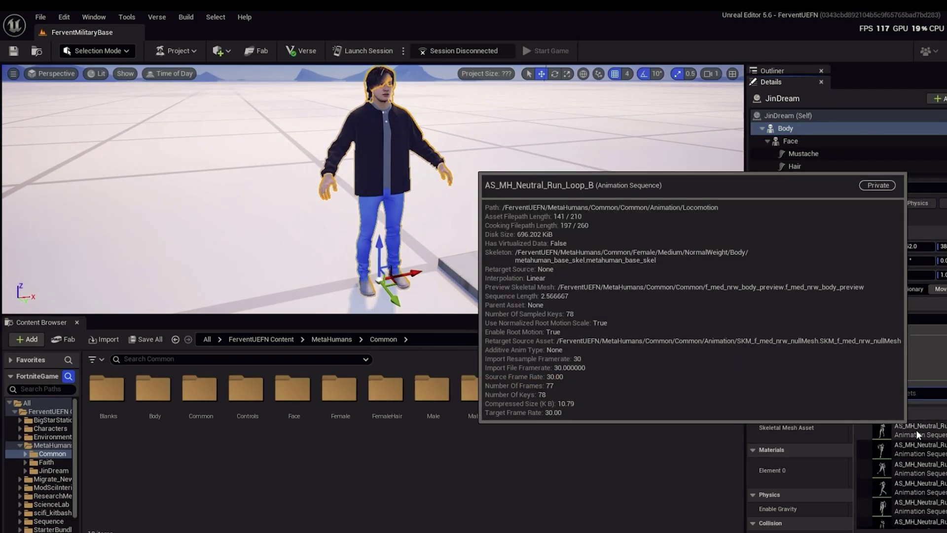
scroll(925, 485, down, 5)
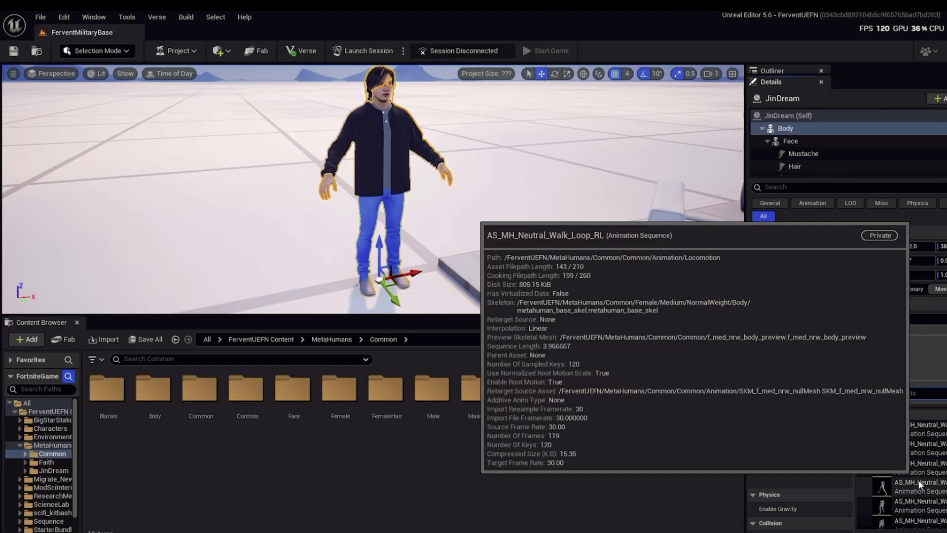
click(919, 466)
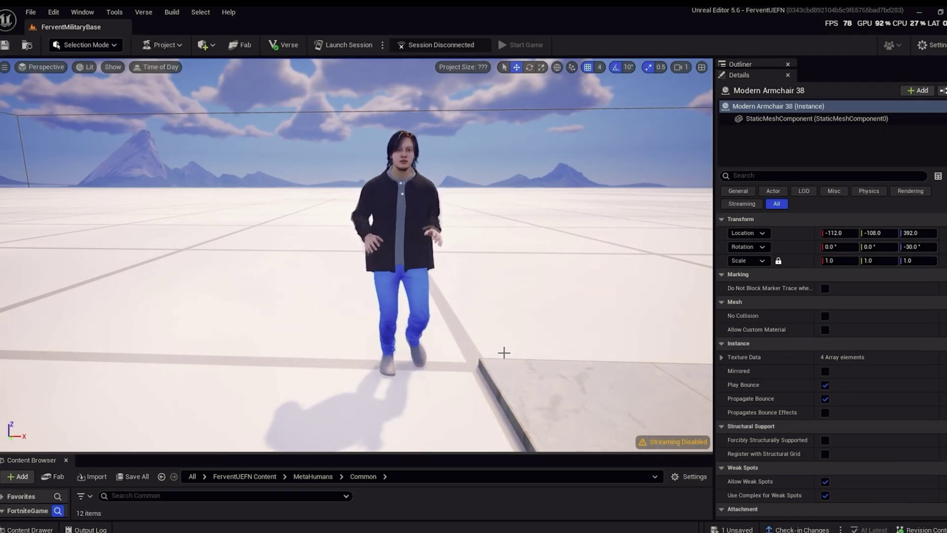
Enlarge the viewport and examine how the garments move on the walking character from several sides, choosing another view mode.
drag(714, 281, 848, 303)
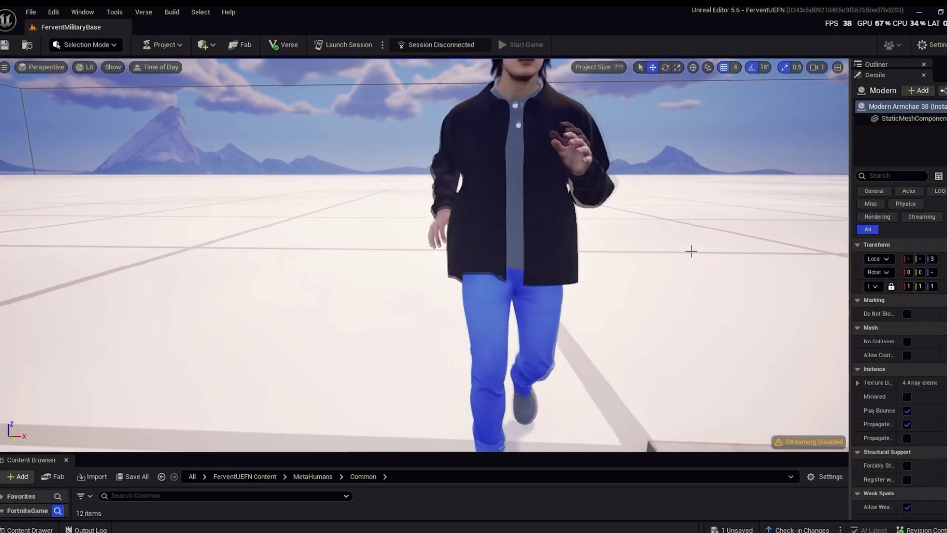
right_drag(424, 255, 610, 254)
scroll(454, 245, down, 1)
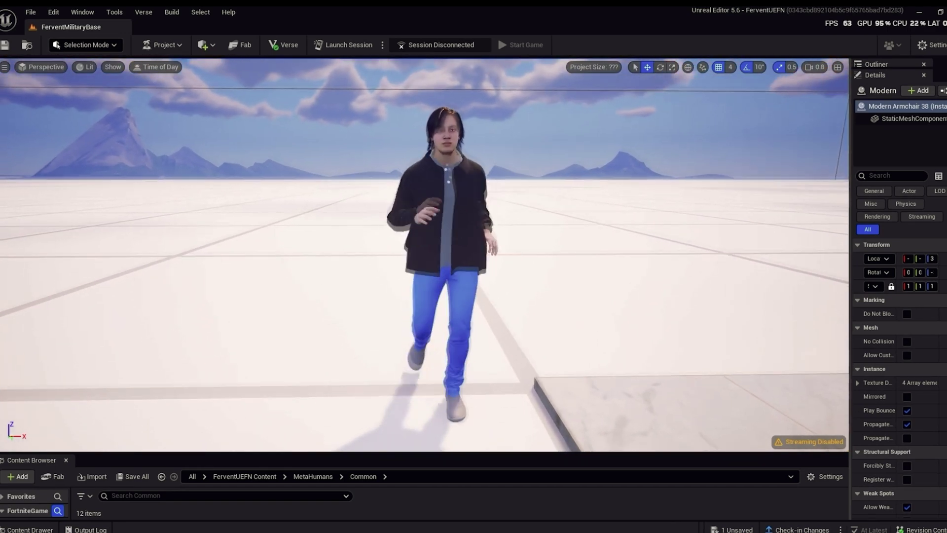
key(a)
key(s)
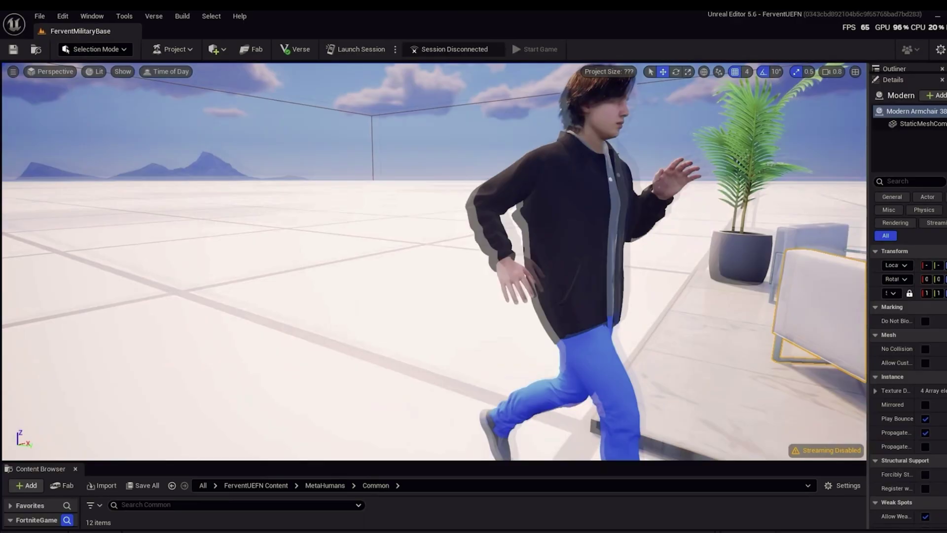
right_drag(474, 255, 376, 245)
key(d)
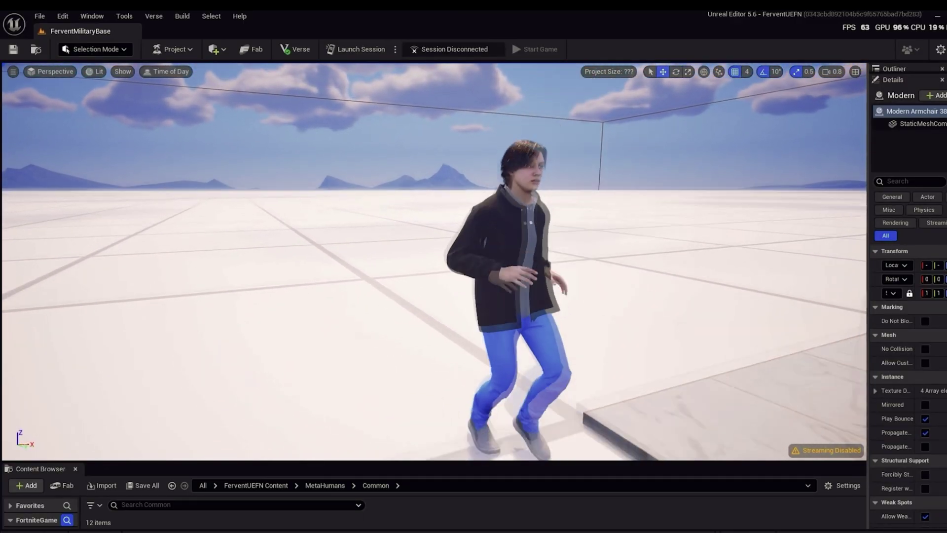
click(95, 71)
click(127, 152)
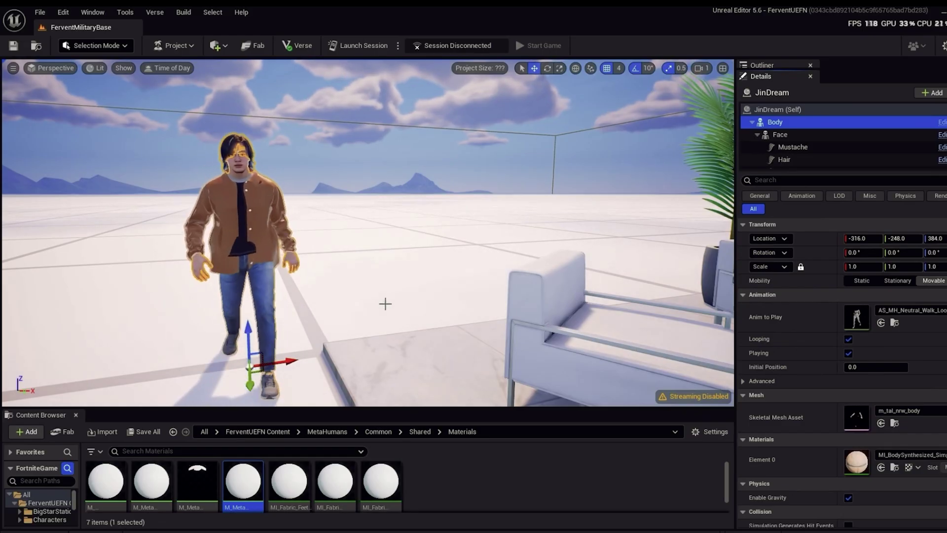
Examine the brown coat, dark polo and blue jeans on the walking character up close and from the side.
scroll(385, 302, down, 3)
right_drag(334, 283, 423, 276)
key(a)
key(w)
key(d)
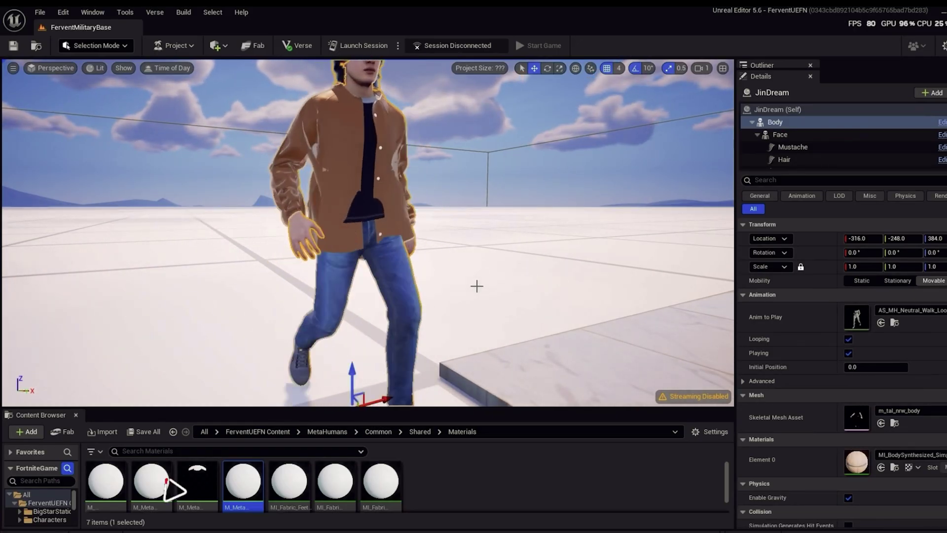
scroll(472, 284, down, 4)
right_drag(472, 283, 492, 286)
key(a)
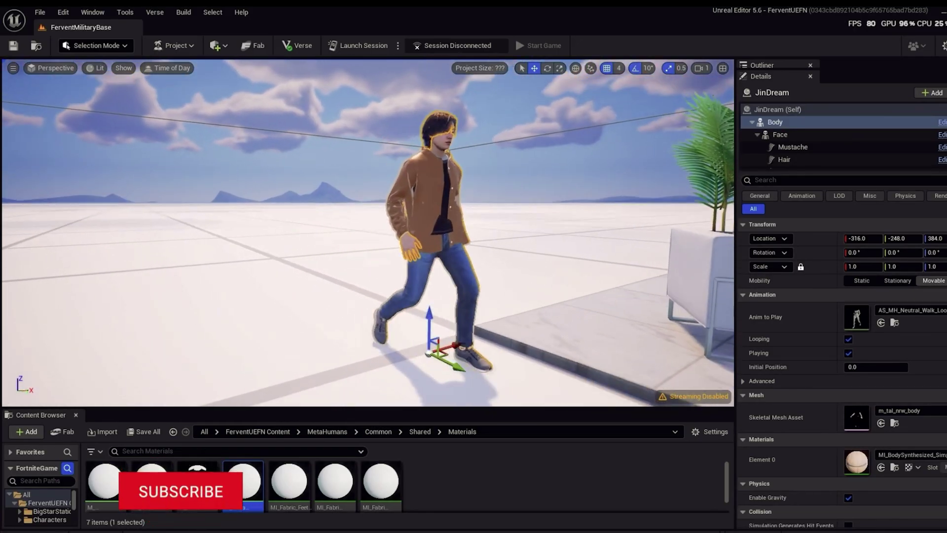